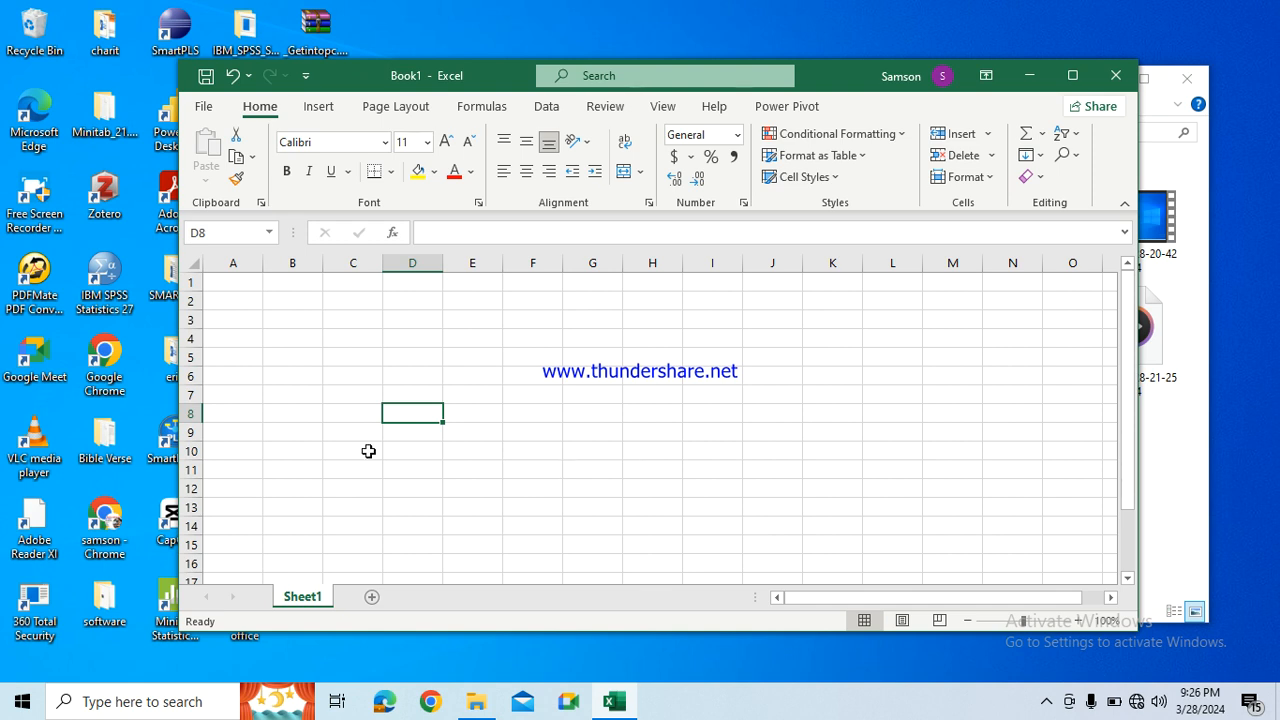
Step: Search Windows for excel, and launch Excel from the expanded list of recently added apps
left_click(86, 707)
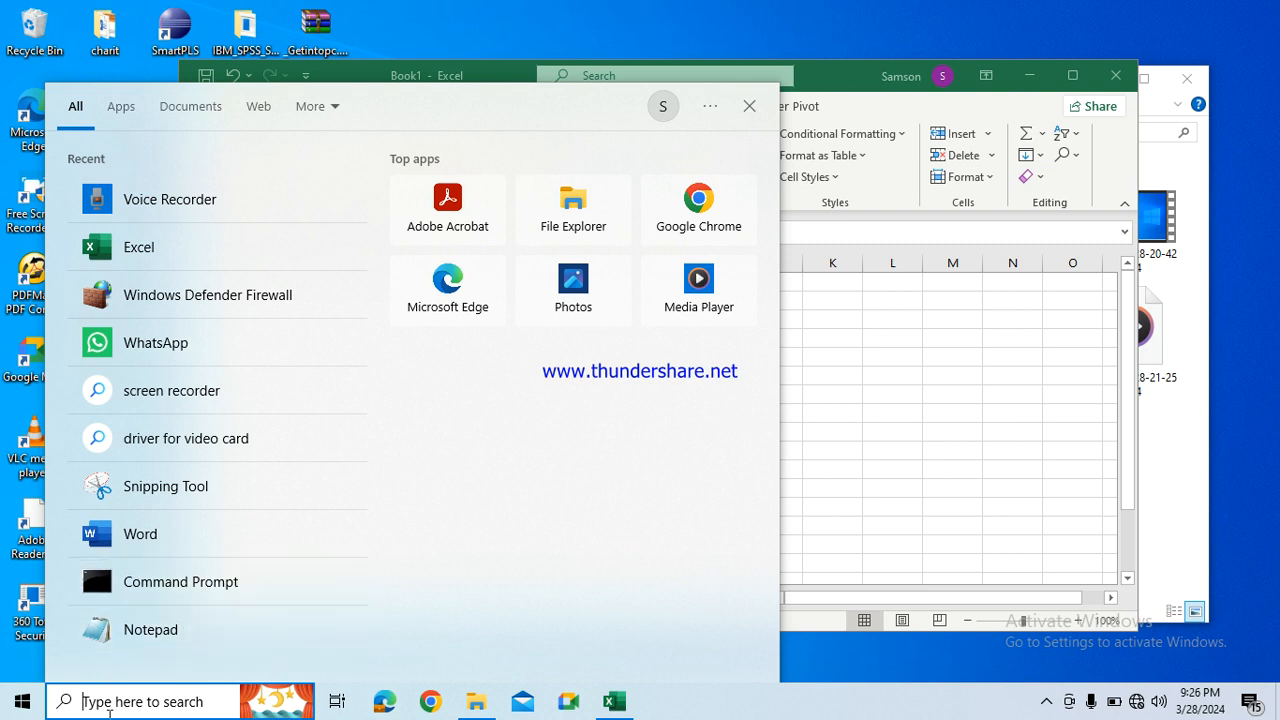
type("excel")
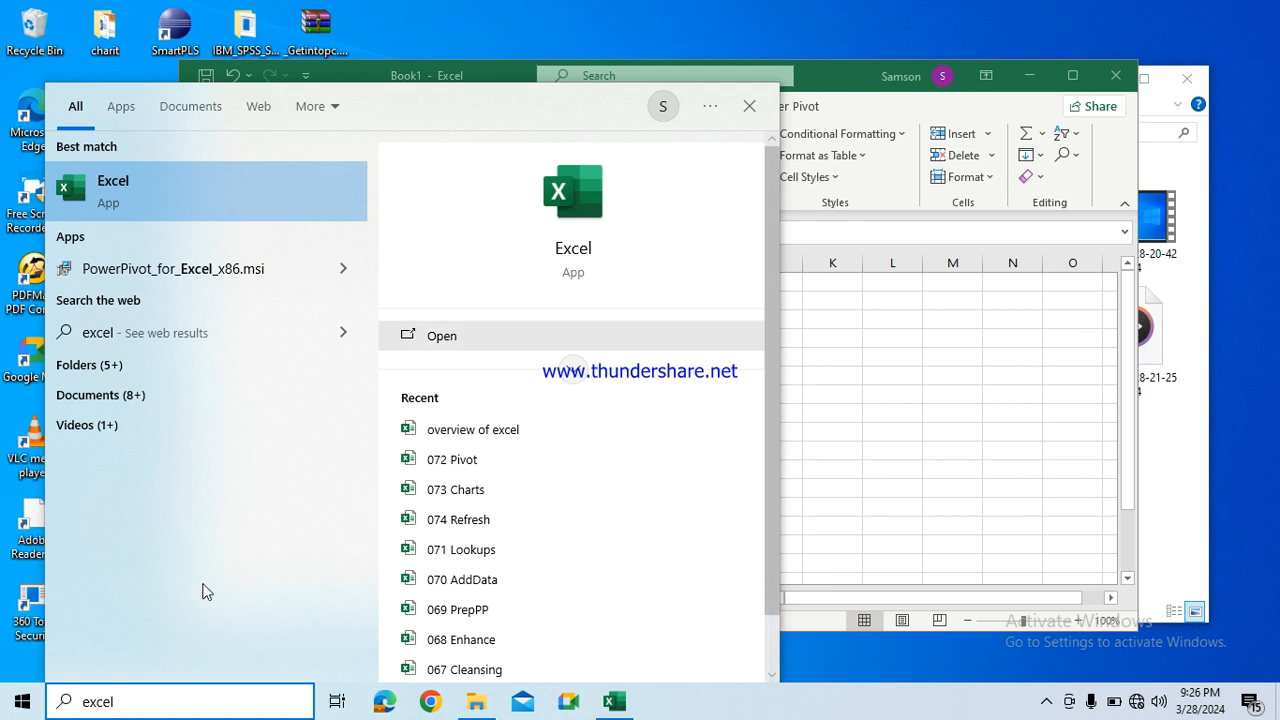
left_click(20, 708)
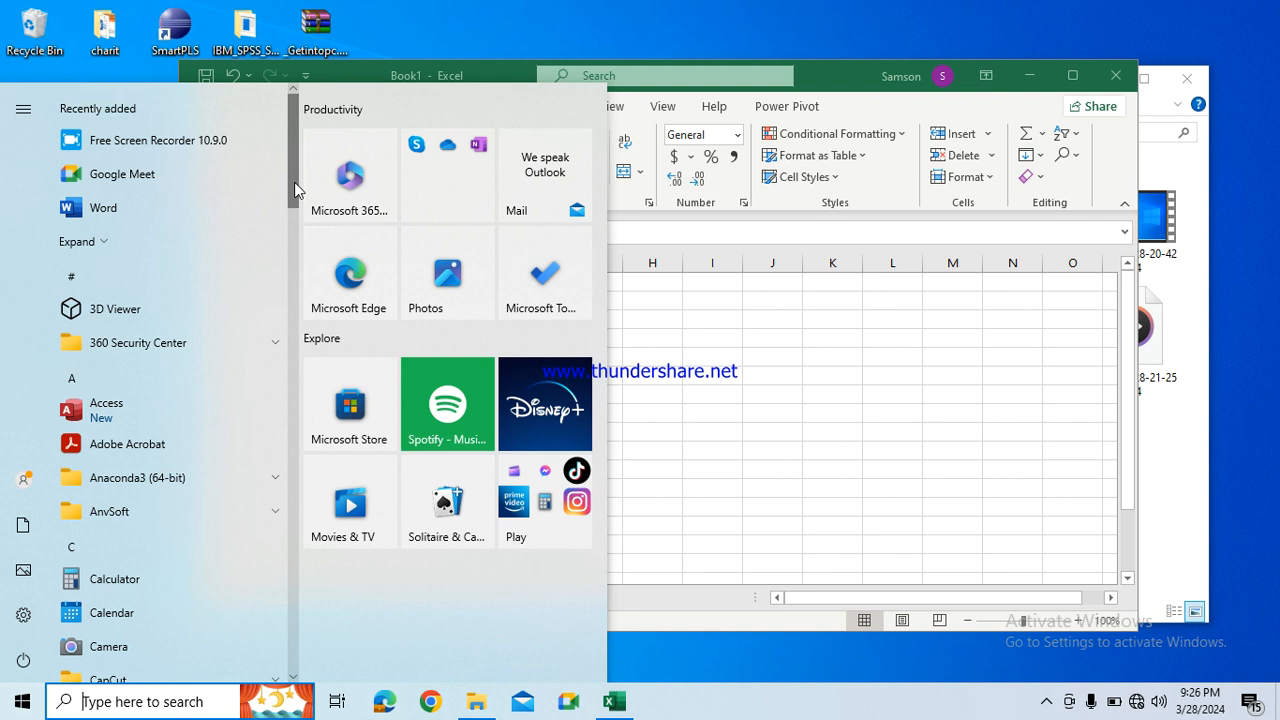
left_click(88, 248)
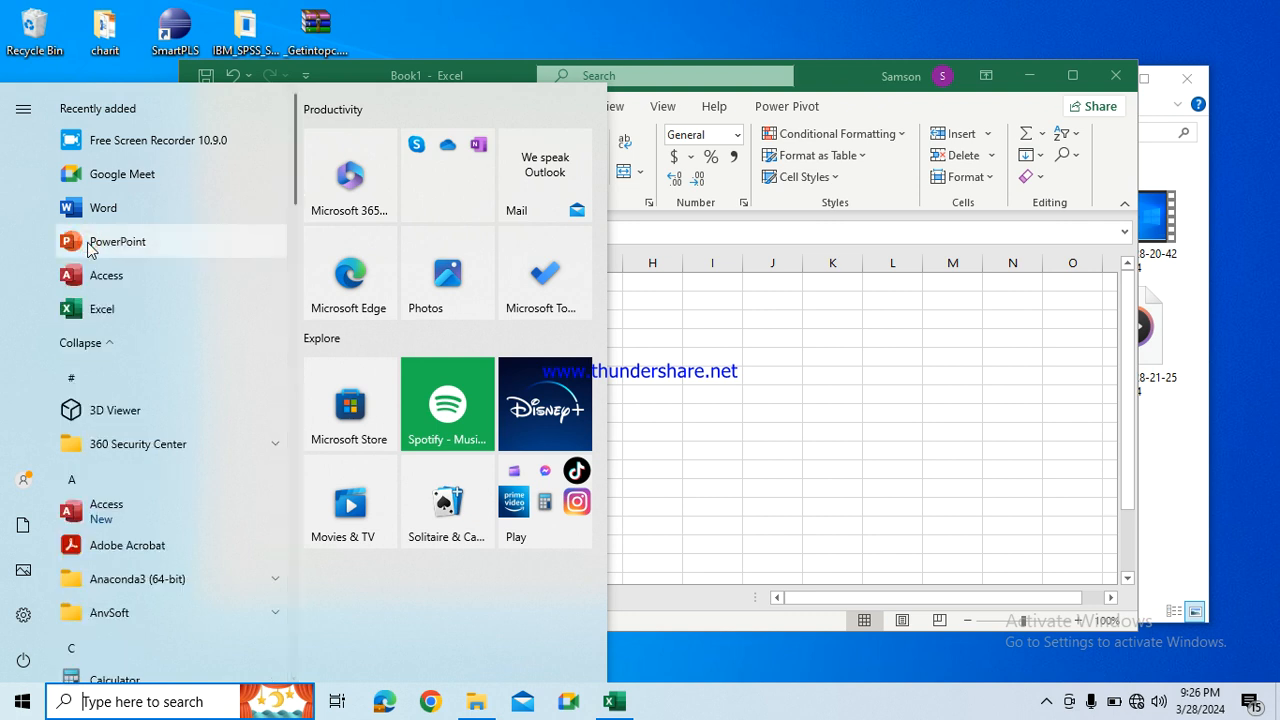
left_click(101, 310)
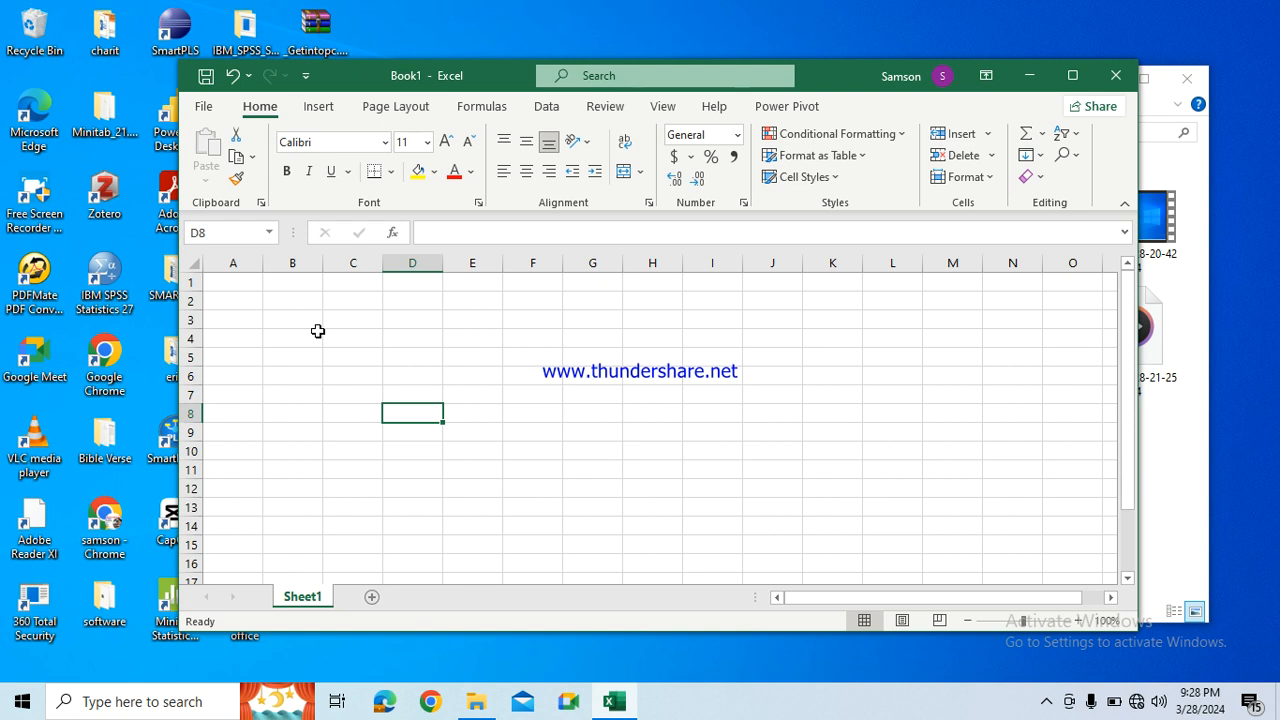
Step: Examine the file management pages of the workbook: recent files and folders to open, workbook information and author properties, and save locations
left_click(200, 112)
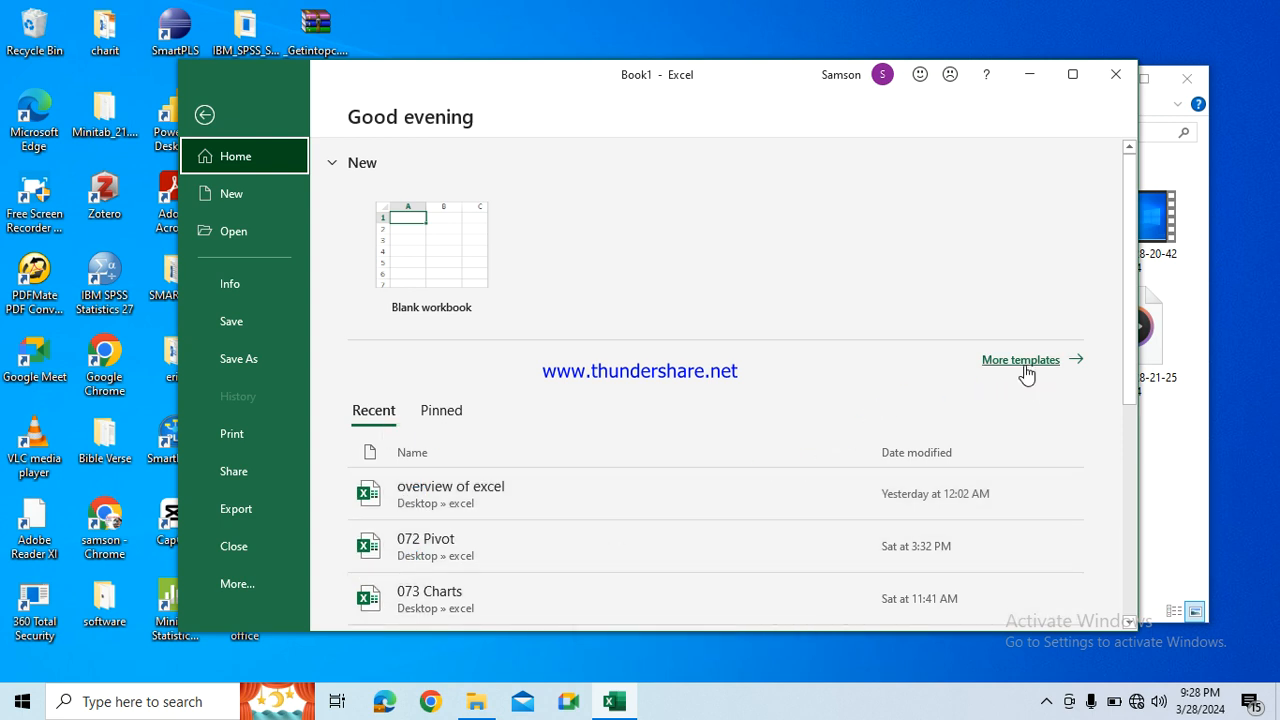
left_click(232, 231)
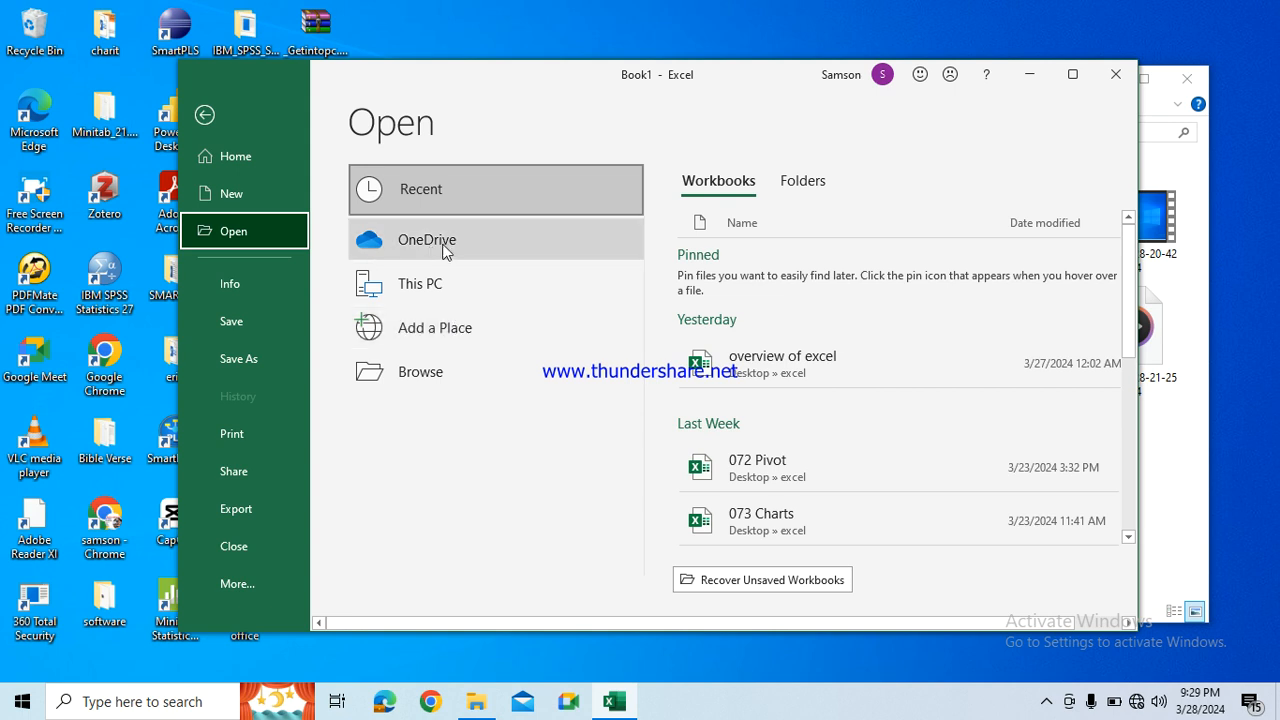
left_click(806, 183)
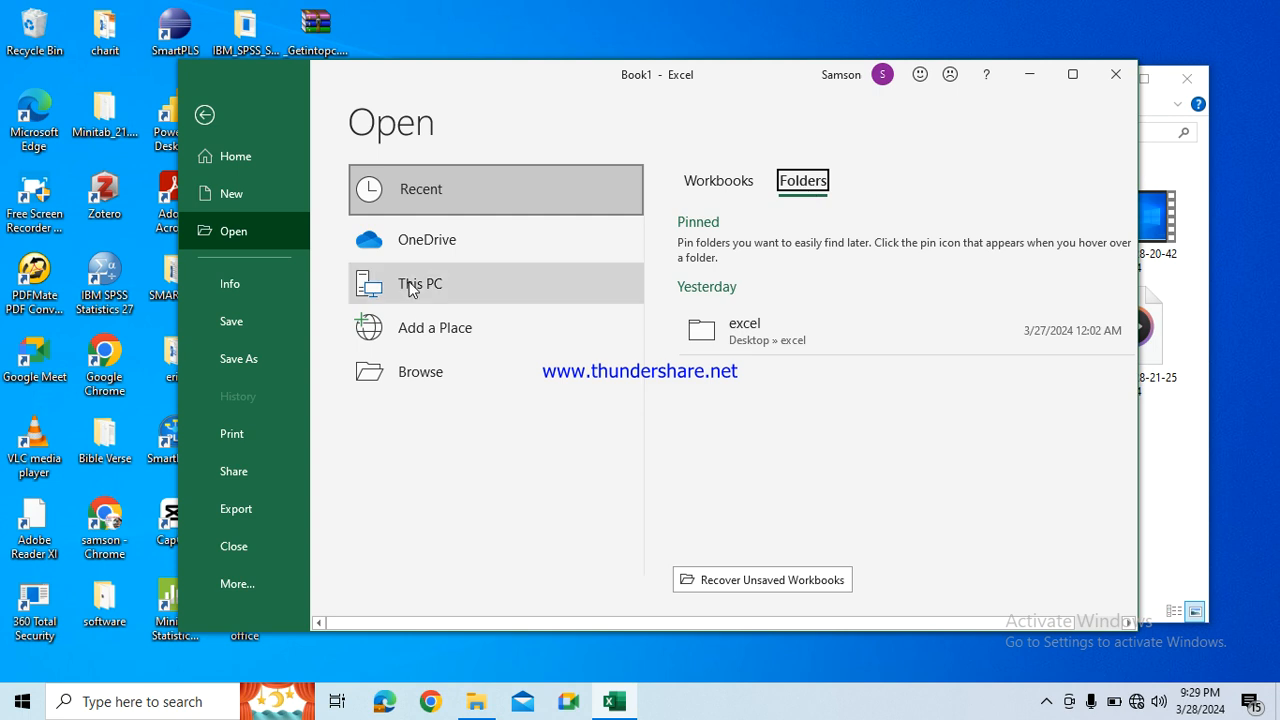
left_click(241, 288)
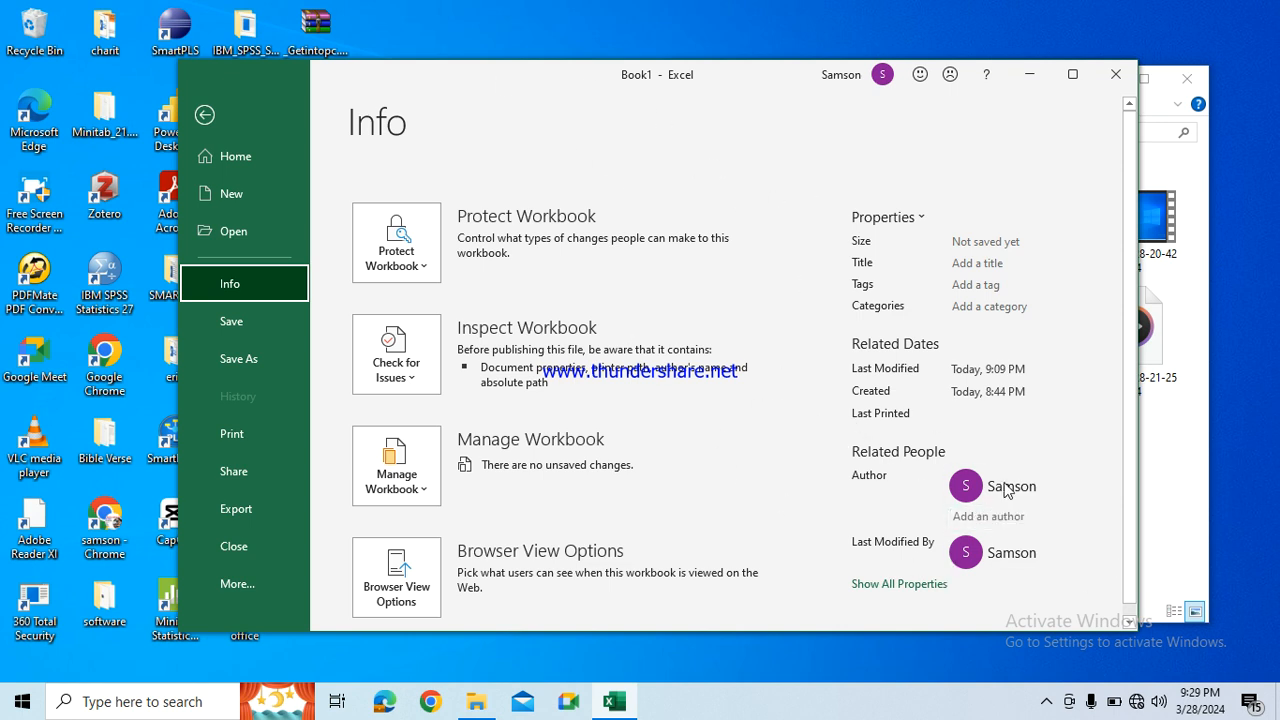
left_click(980, 518)
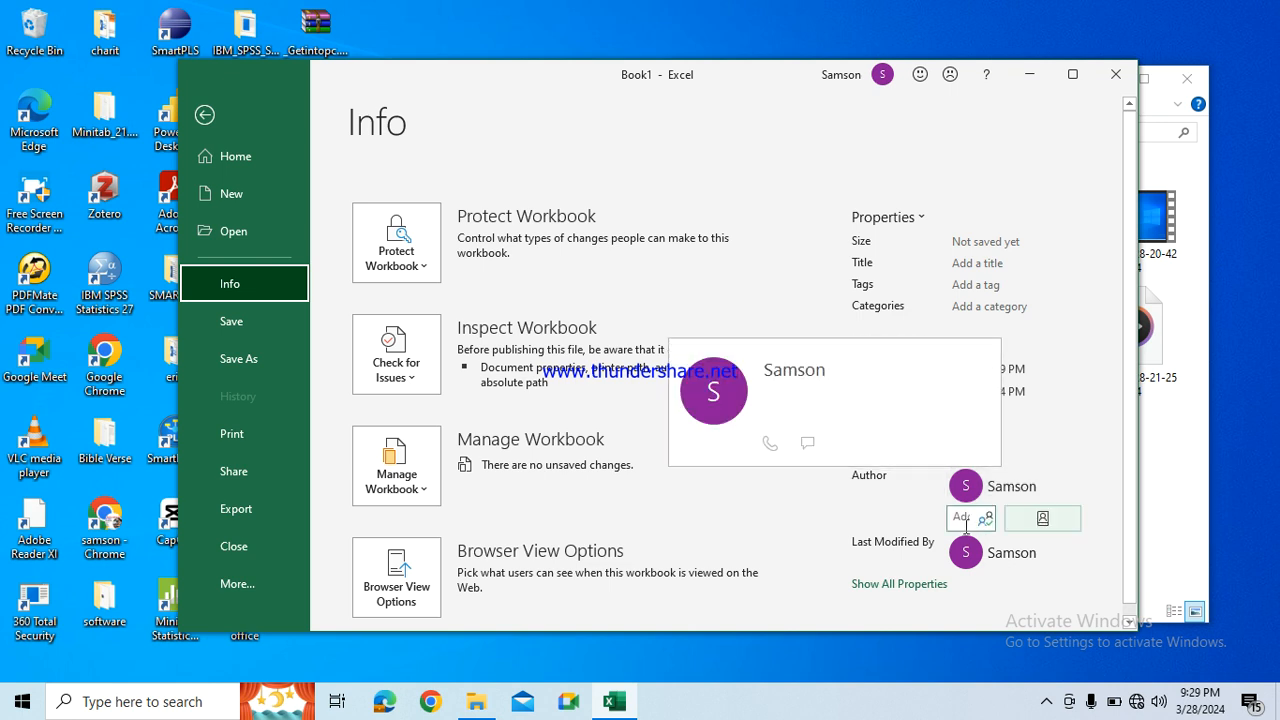
left_click(756, 517)
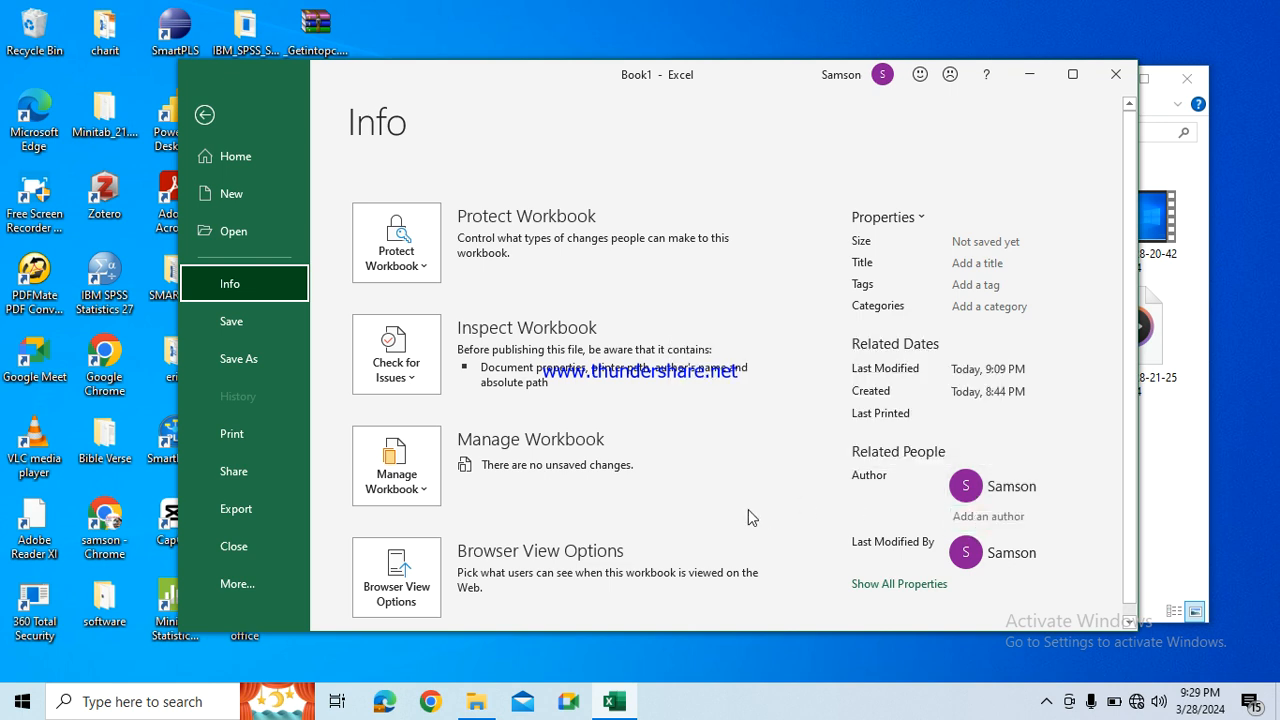
left_click(208, 323)
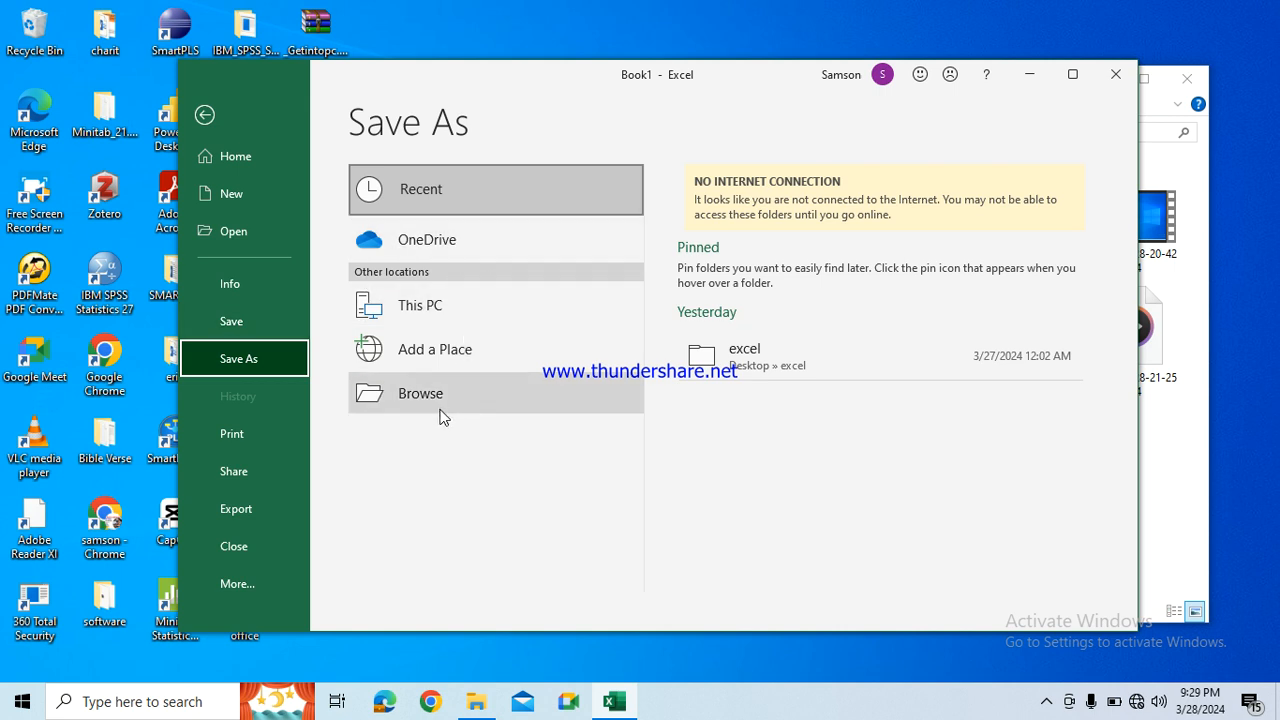
left_click(239, 323)
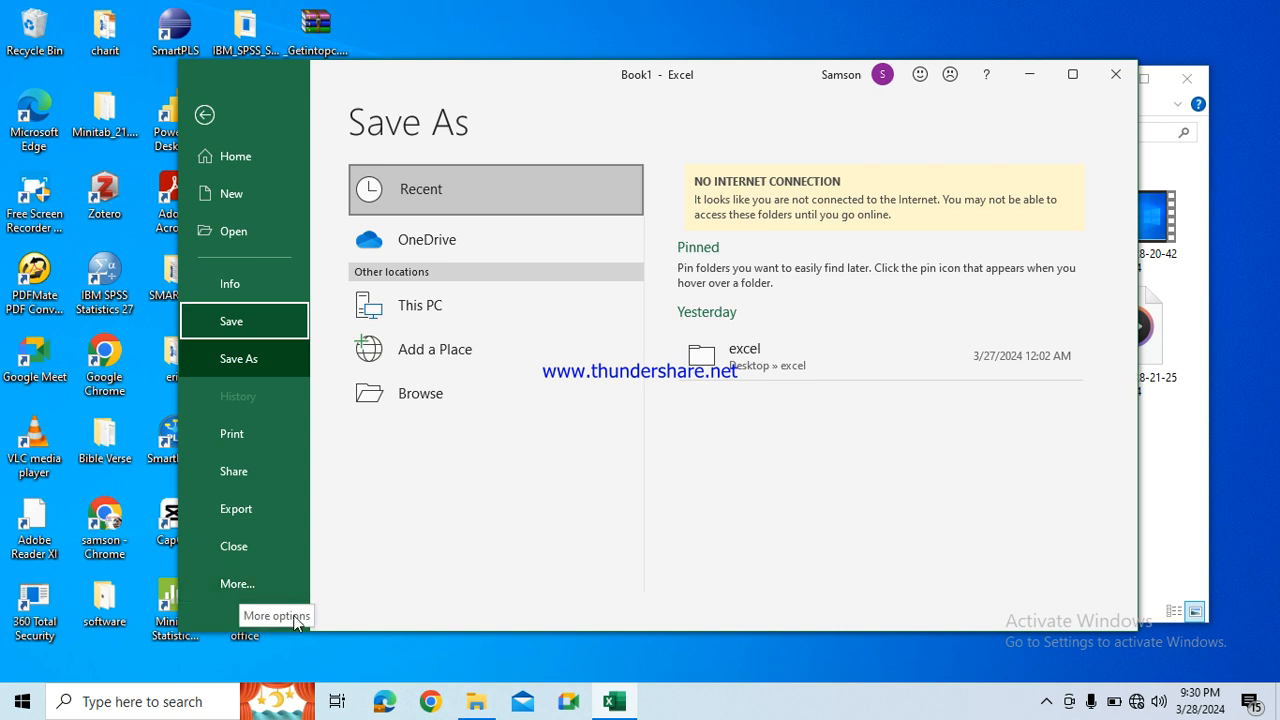
Step: Enlarge the Excel window in height and width to fill most of the desktop, and return to the worksheet
left_click_drag(327, 630, 311, 668)
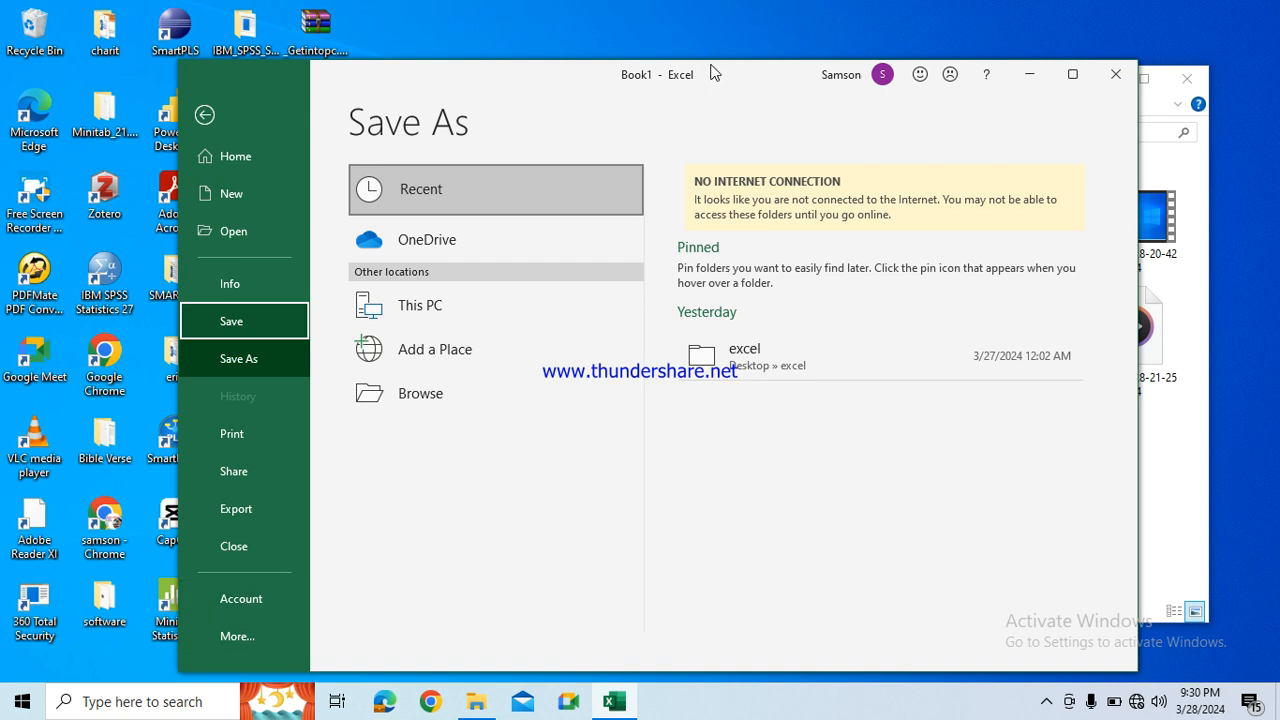
left_click_drag(711, 57, 709, 6)
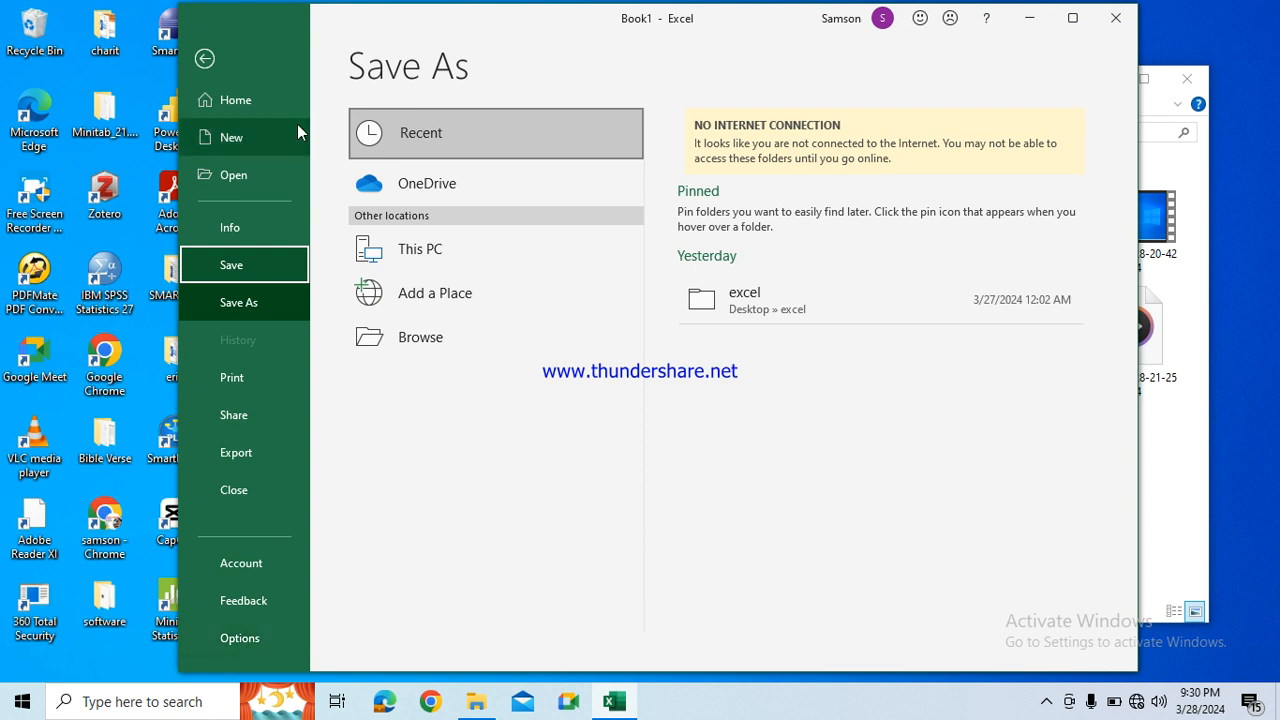
left_click(204, 62)
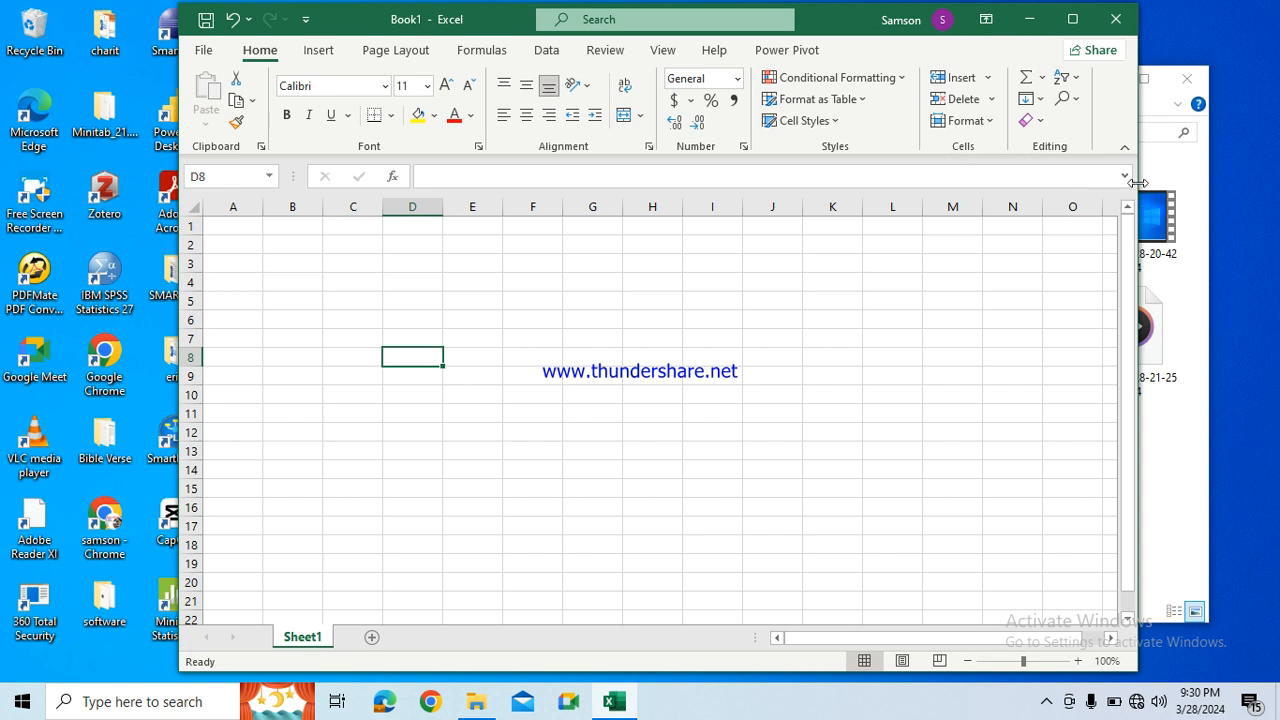
left_click_drag(1137, 184, 1210, 195)
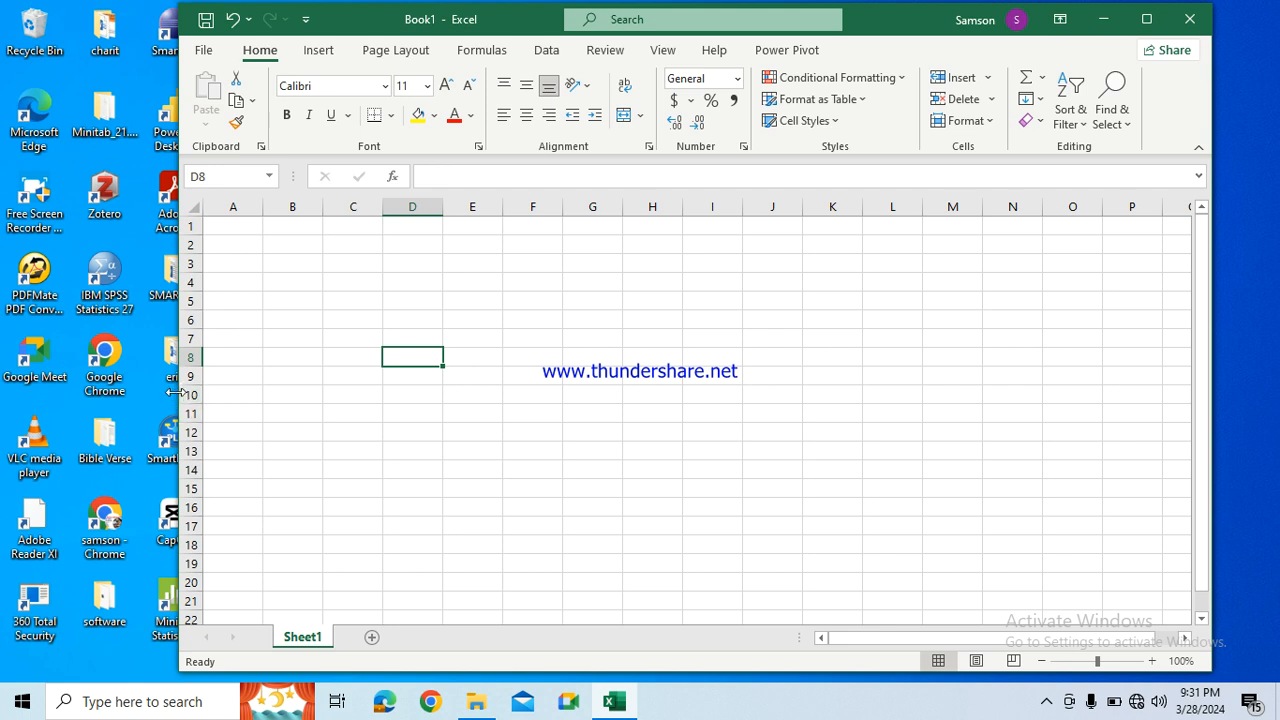
left_click_drag(178, 391, 62, 382)
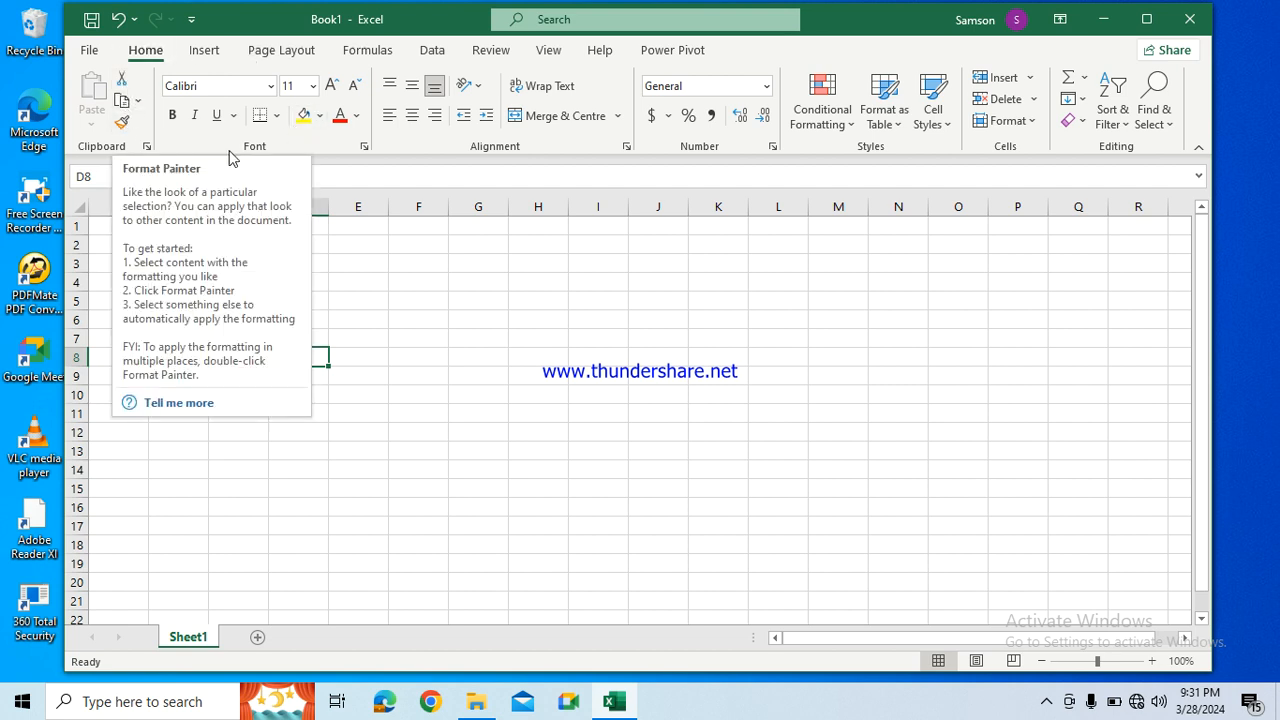
Step: Examine the available fonts, font sizes, underline styles and cell border options, including border line colours and line styles
left_click(270, 90)
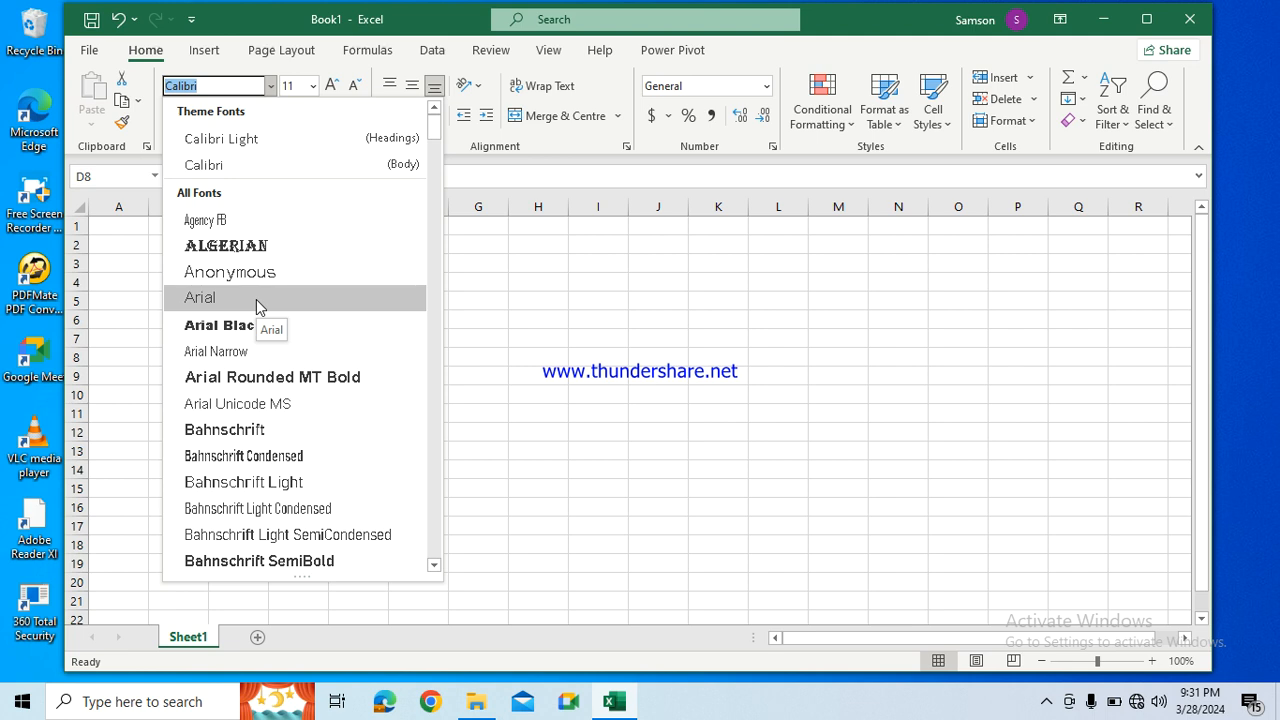
left_click(493, 254)
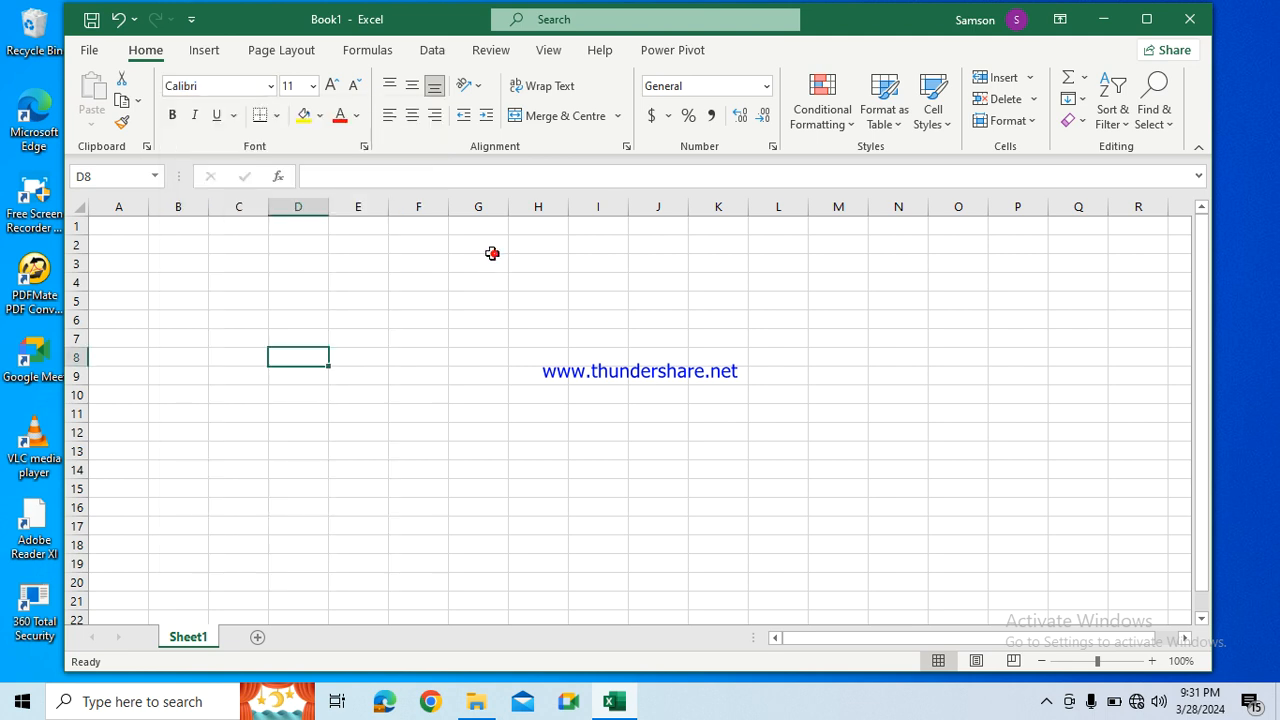
left_click(313, 86)
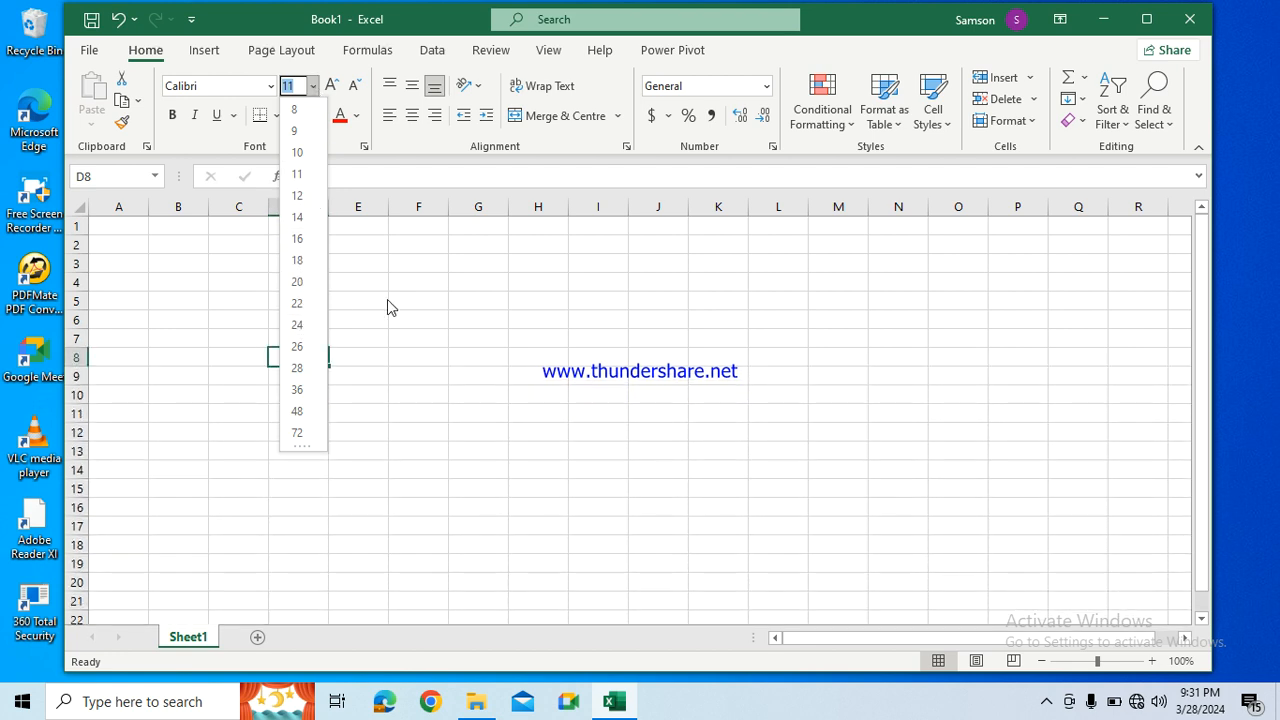
left_click(430, 304)
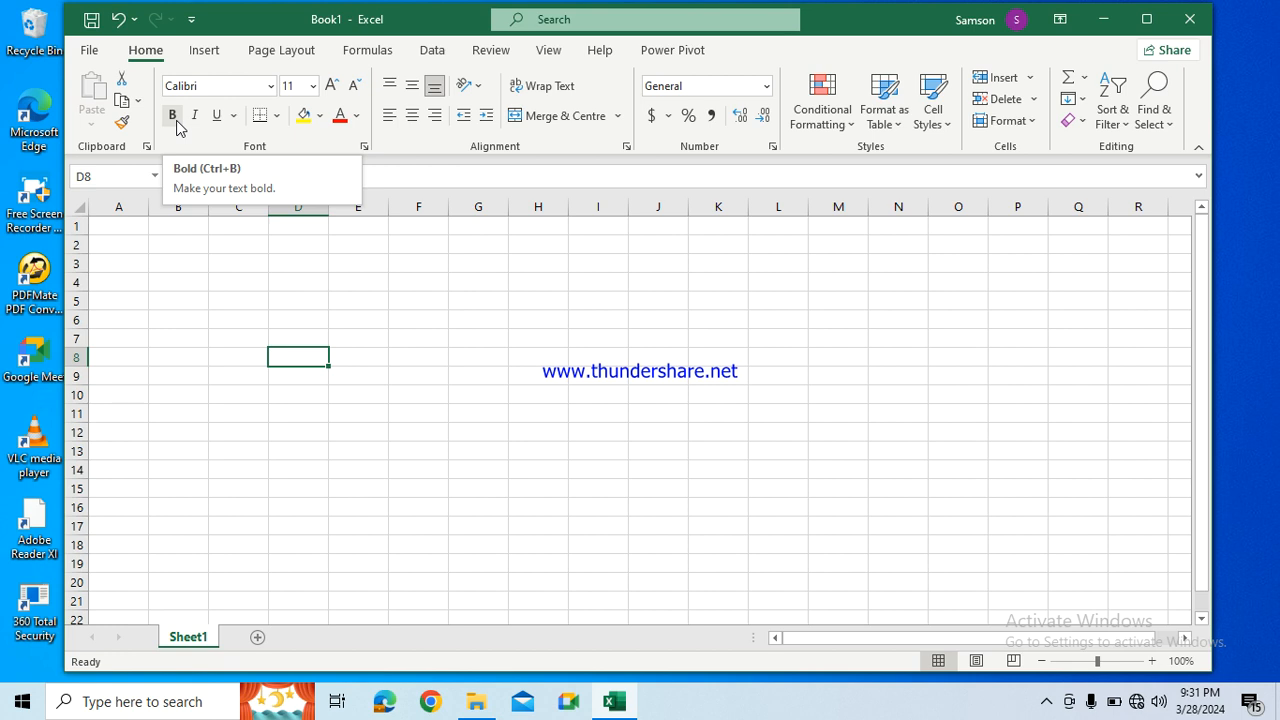
left_click(232, 116)
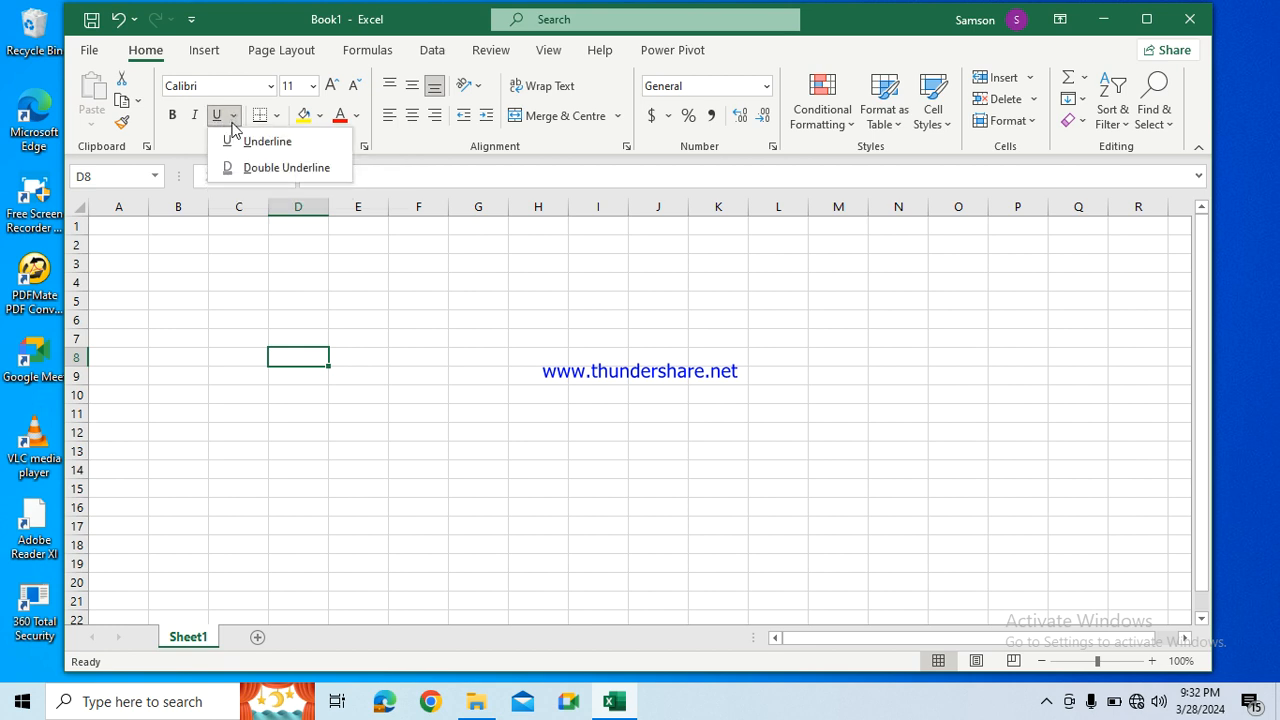
left_click(243, 409)
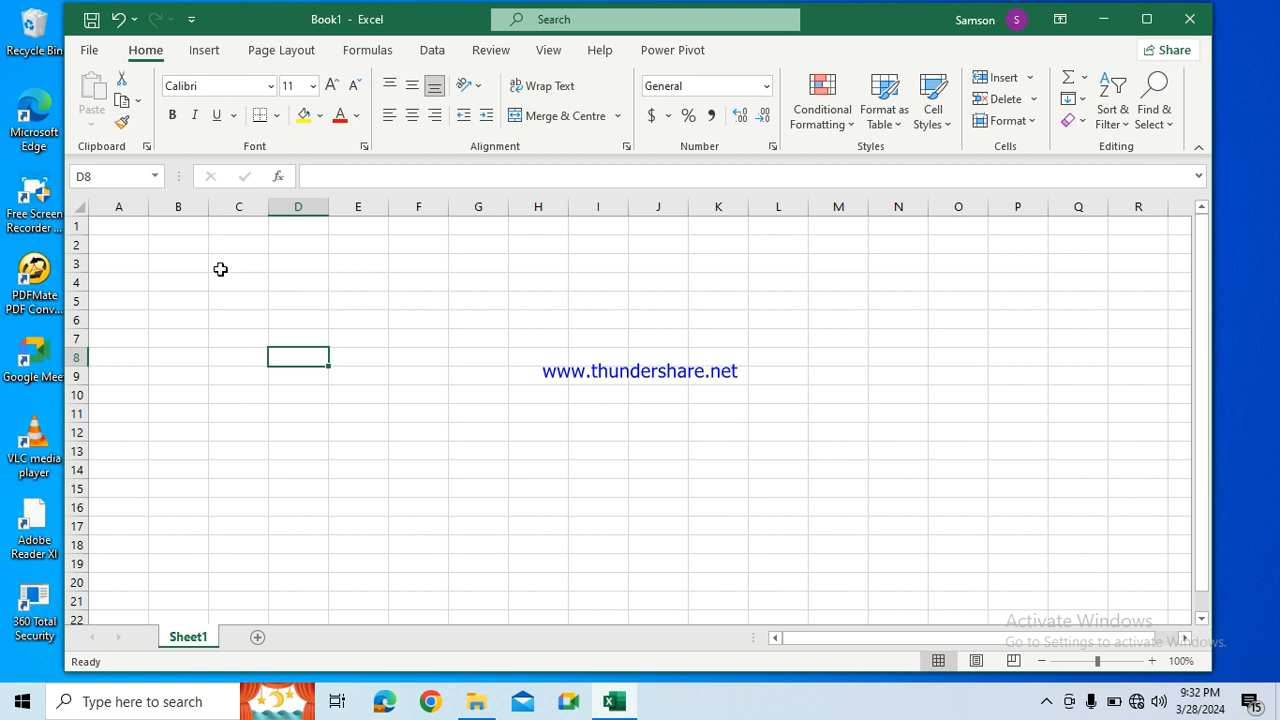
left_click(276, 119)
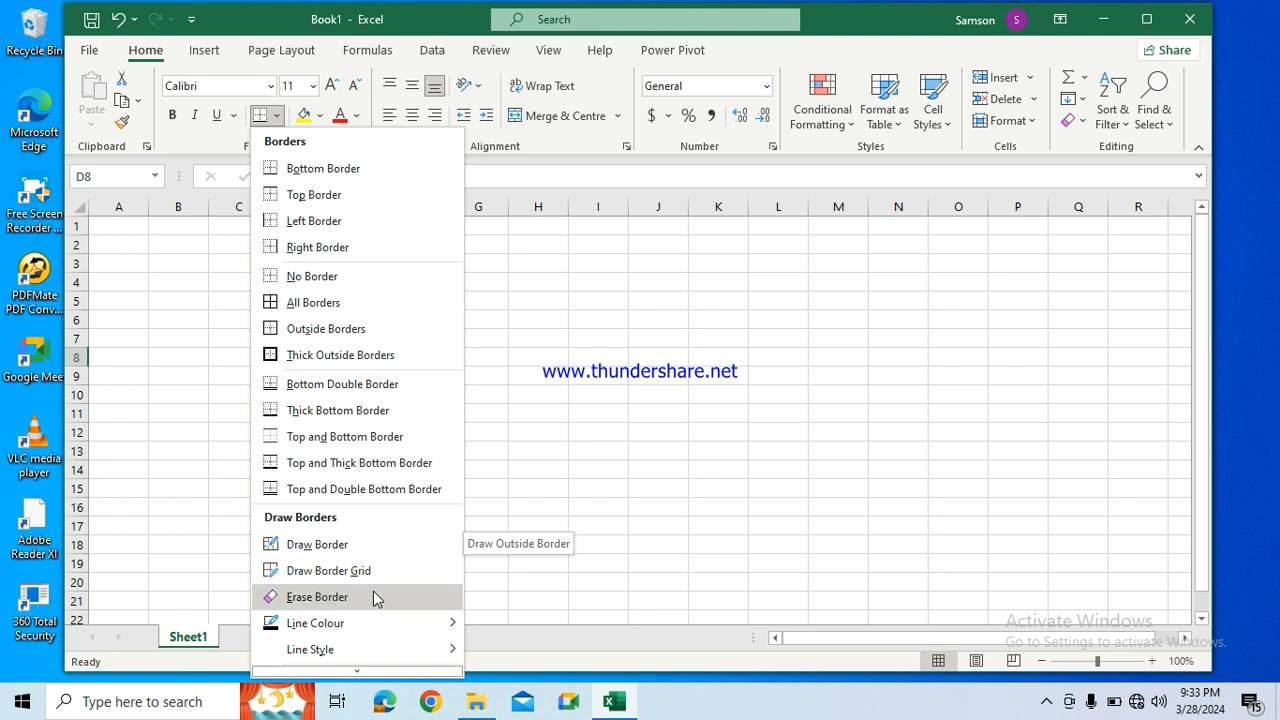
mouse_move(348, 628)
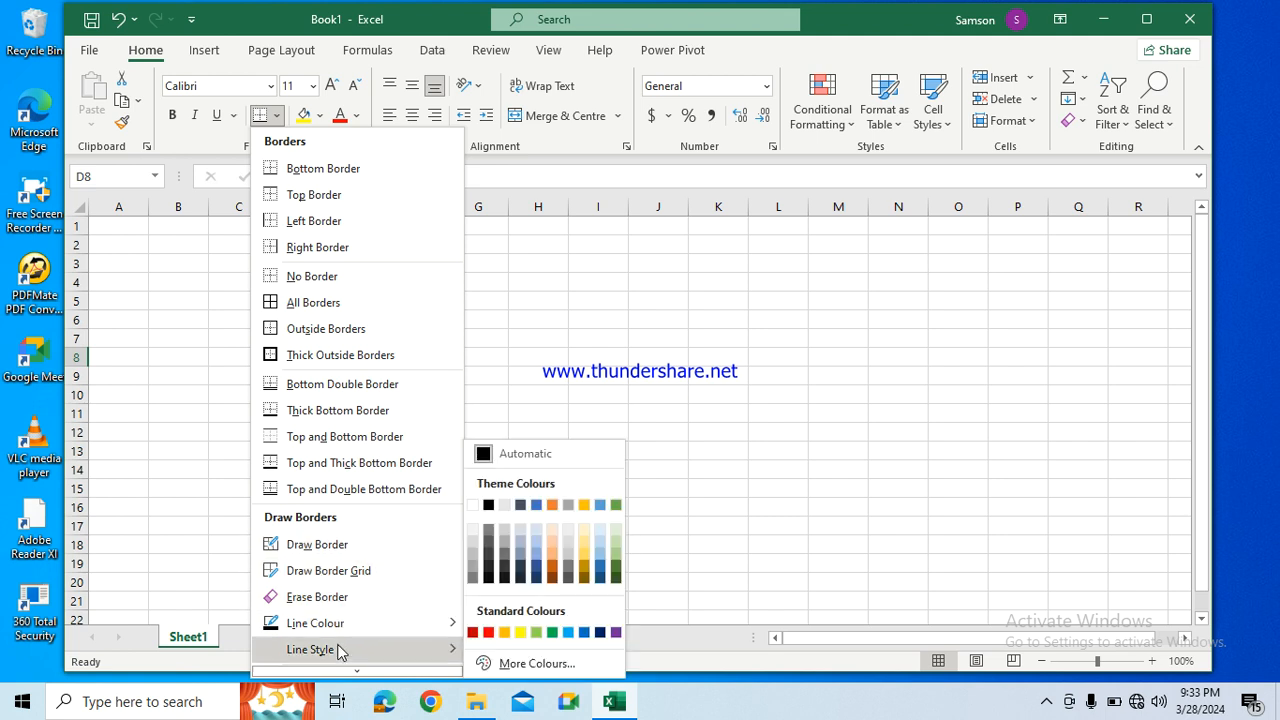
mouse_move(336, 655)
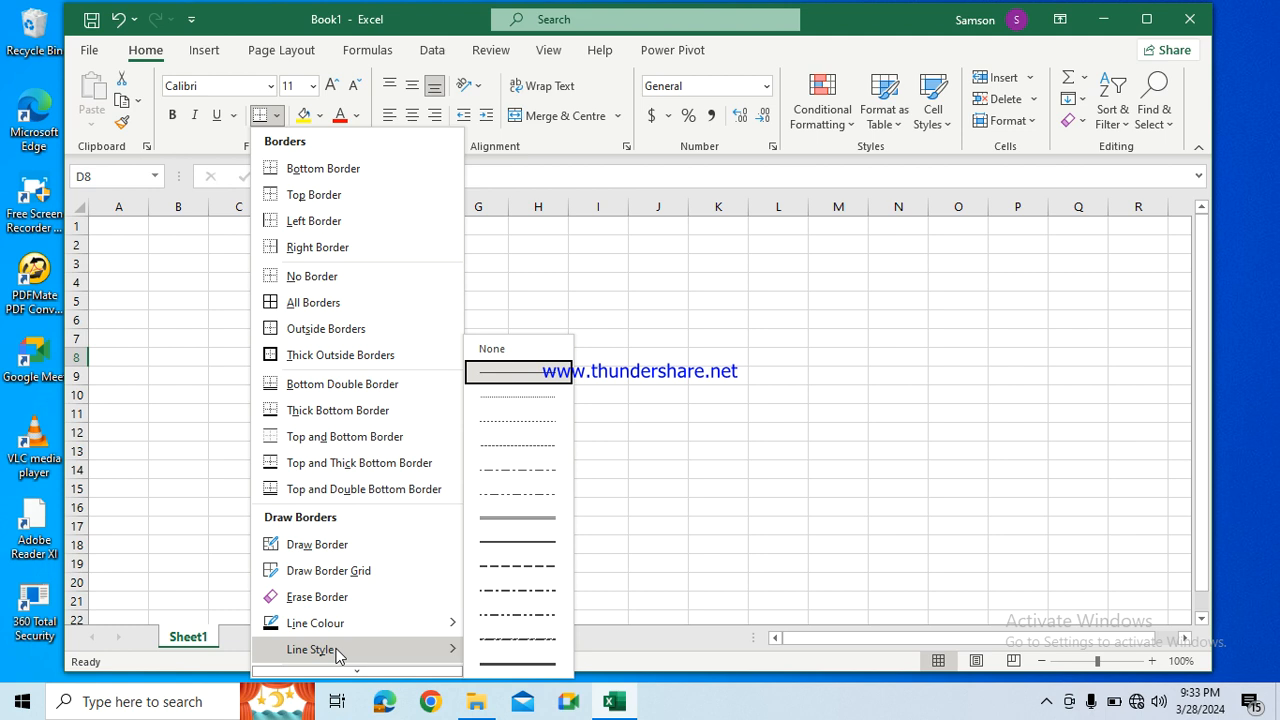
left_click(411, 558)
left_click(509, 366)
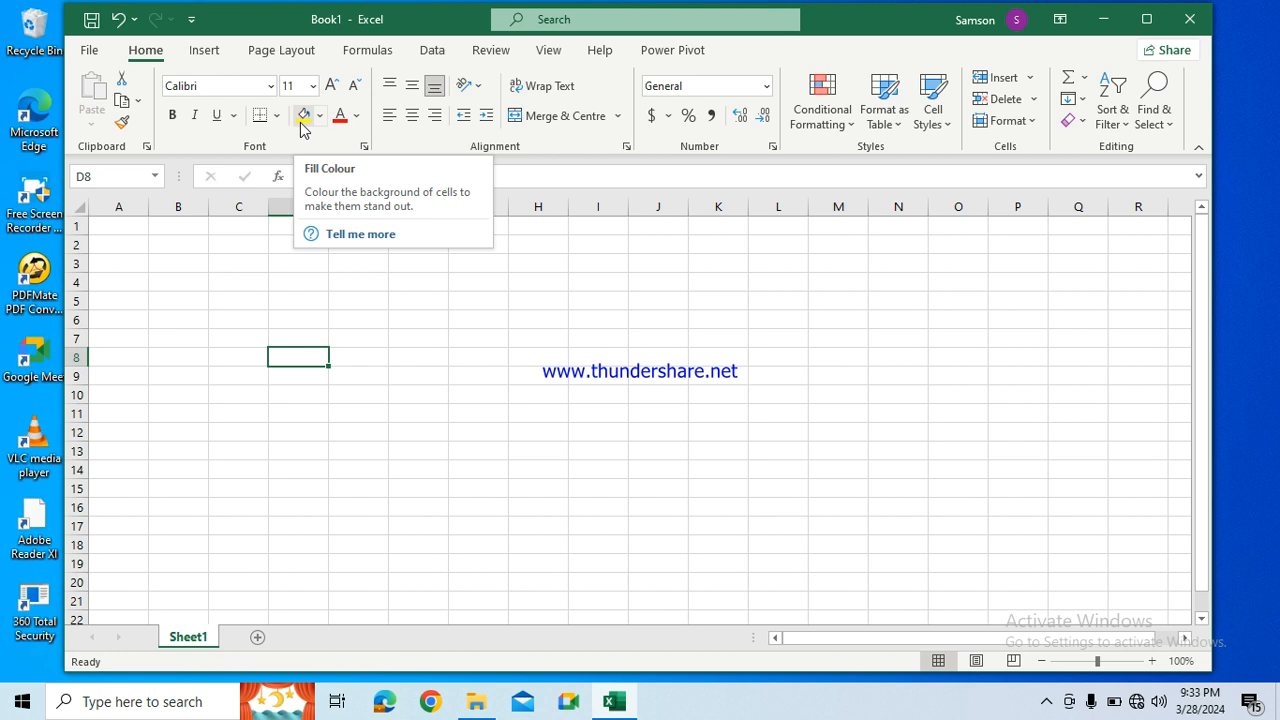
Step: Fill cell D2 with yellow and enter the text HOME in it
left_click(280, 248)
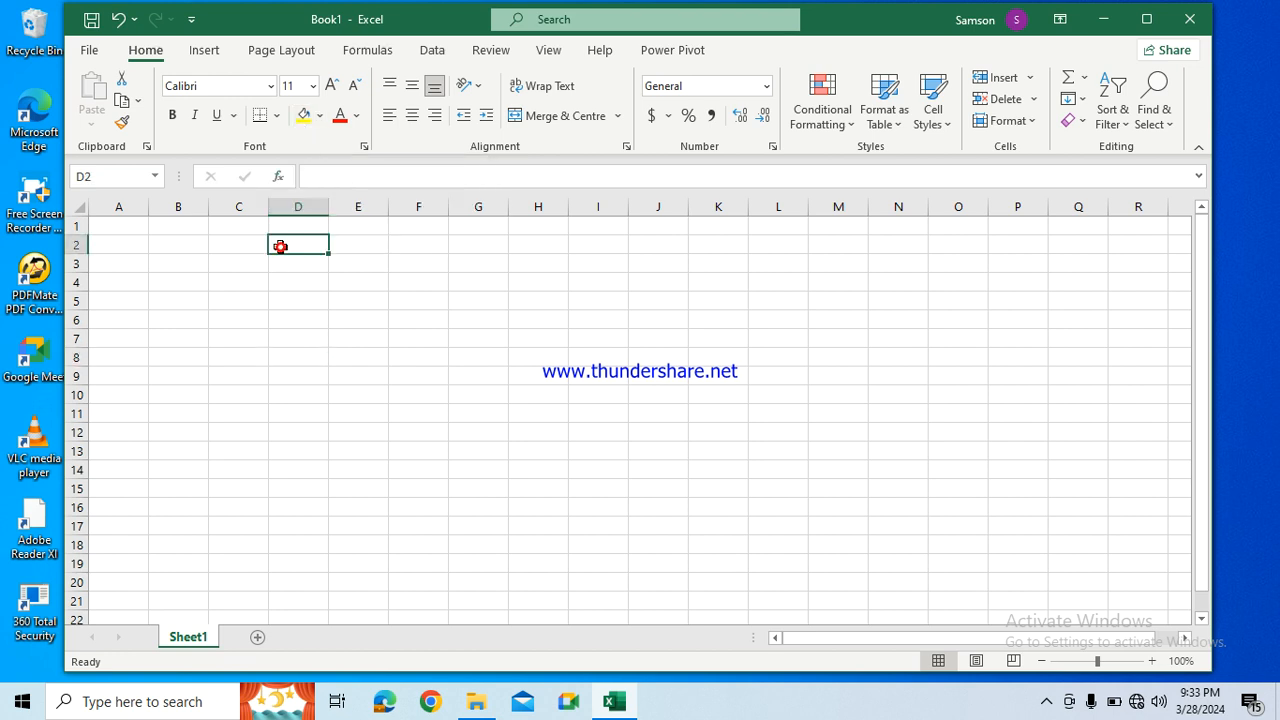
left_click(303, 116)
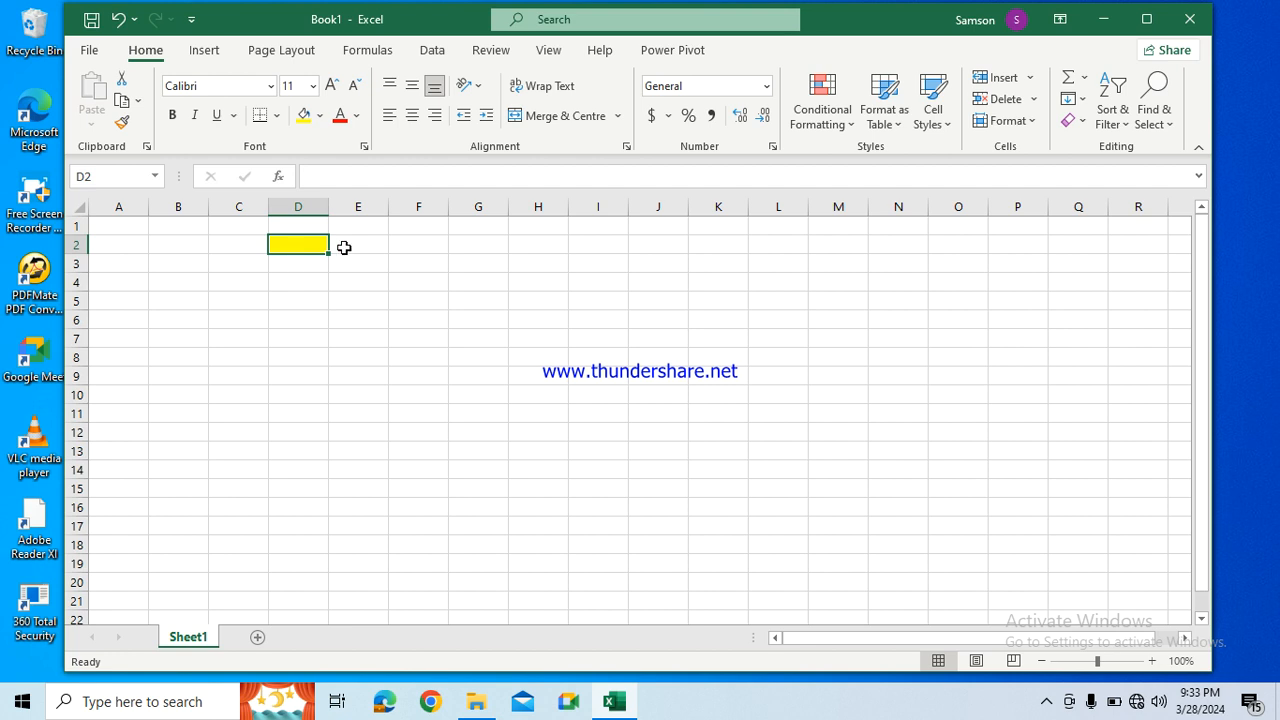
double_click(302, 245)
double_click(302, 245)
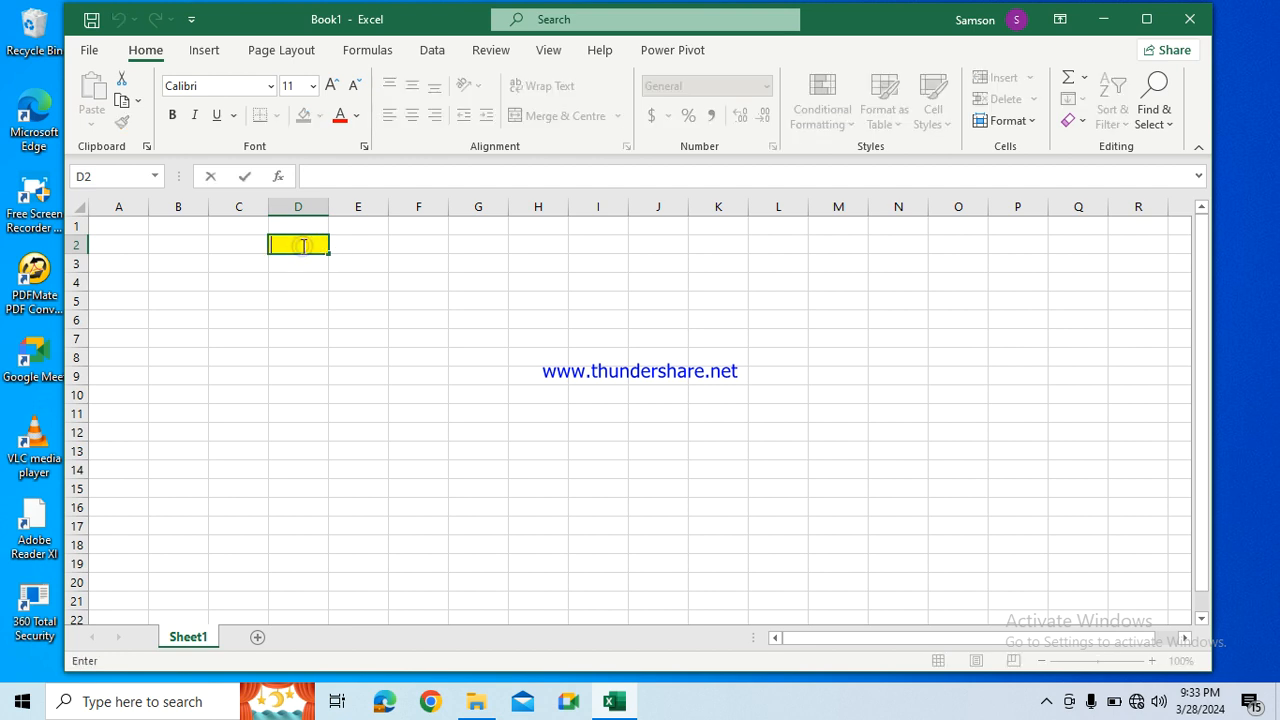
type("HOME")
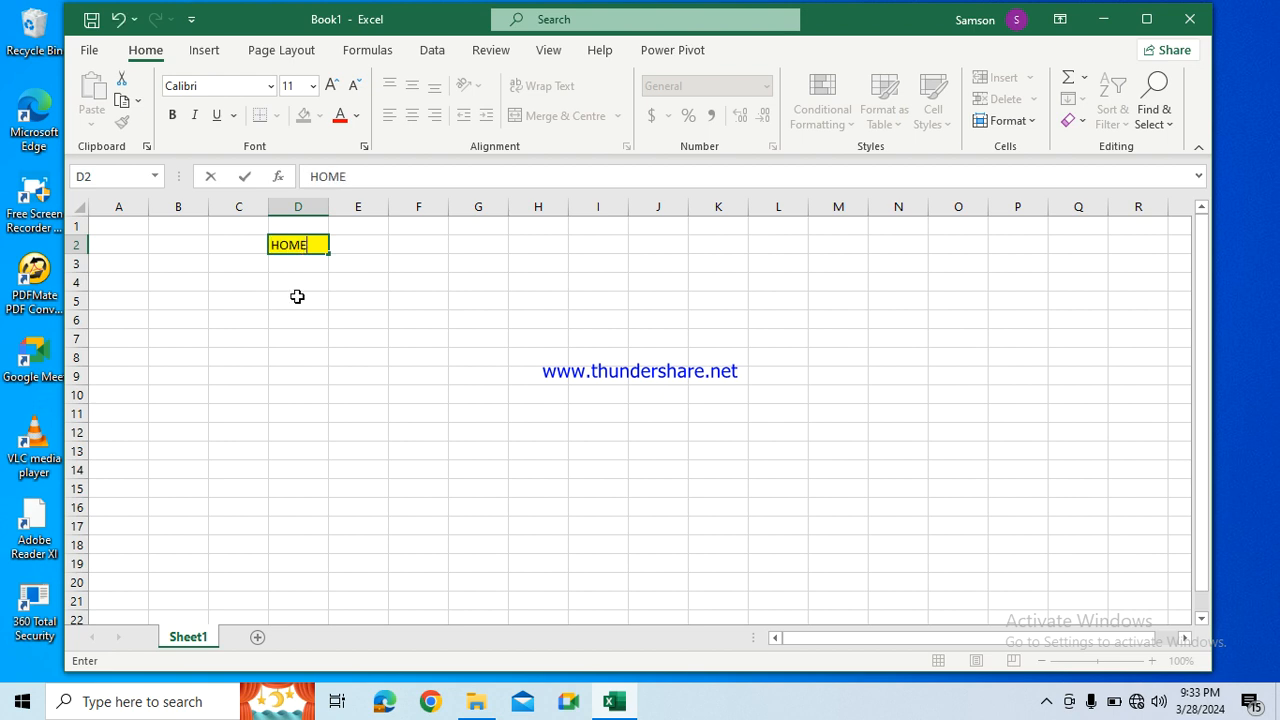
left_click(297, 296)
Step: Set the font colour of the HOME text in cell D2 to the standard red
left_click(287, 244)
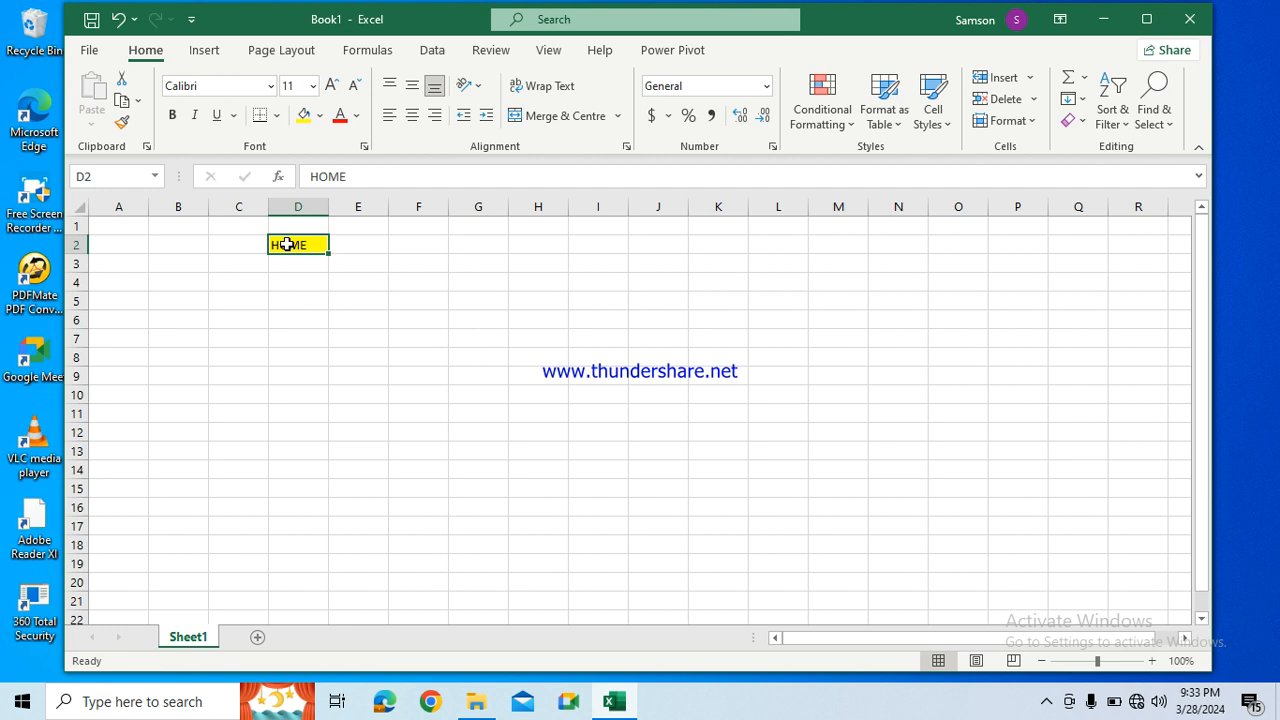
left_click(356, 116)
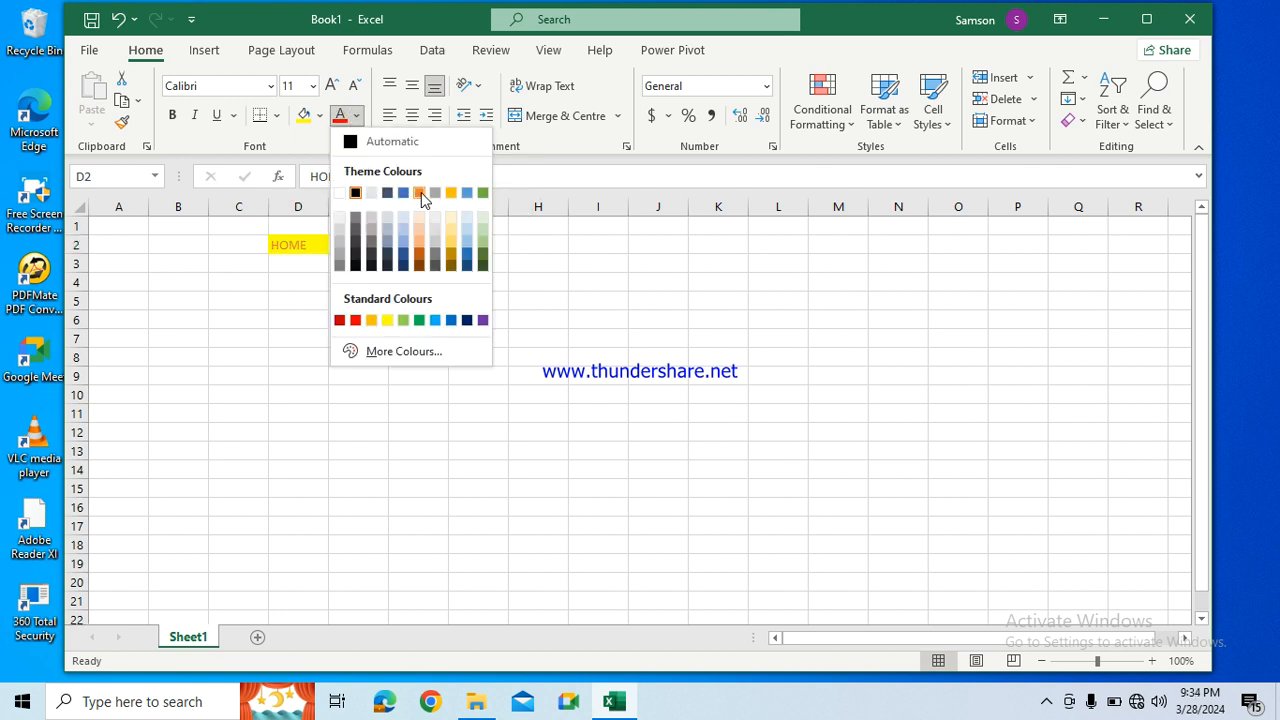
left_click(355, 320)
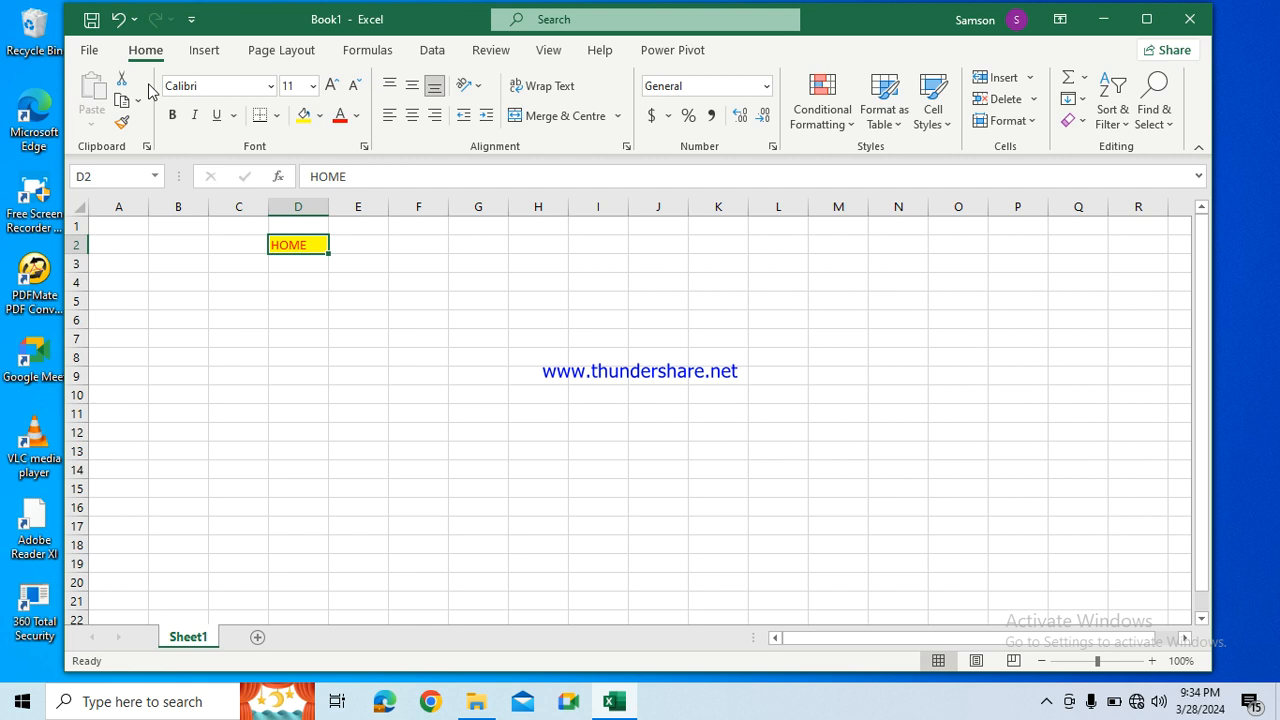
Step: Make the HOME text in cell D2 bold, italic and underlined, and set its font to Algerian
left_click(172, 115)
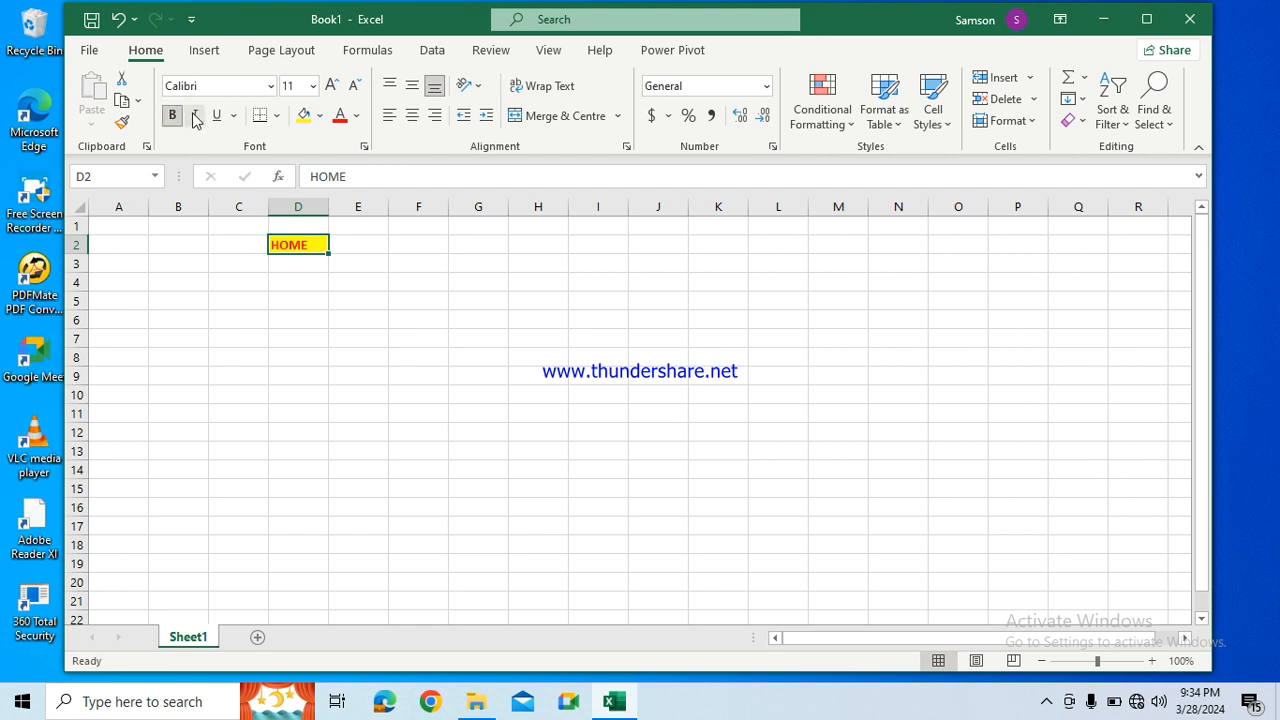
left_click(195, 116)
left_click(217, 122)
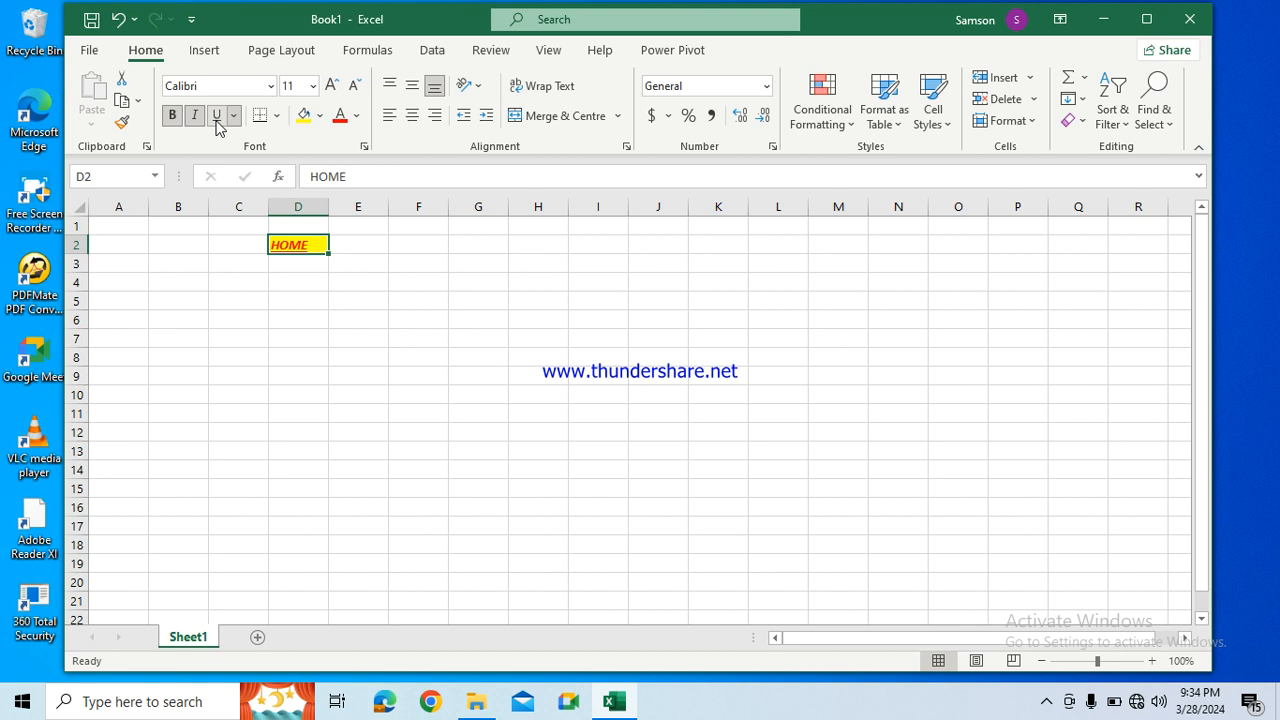
left_click(270, 86)
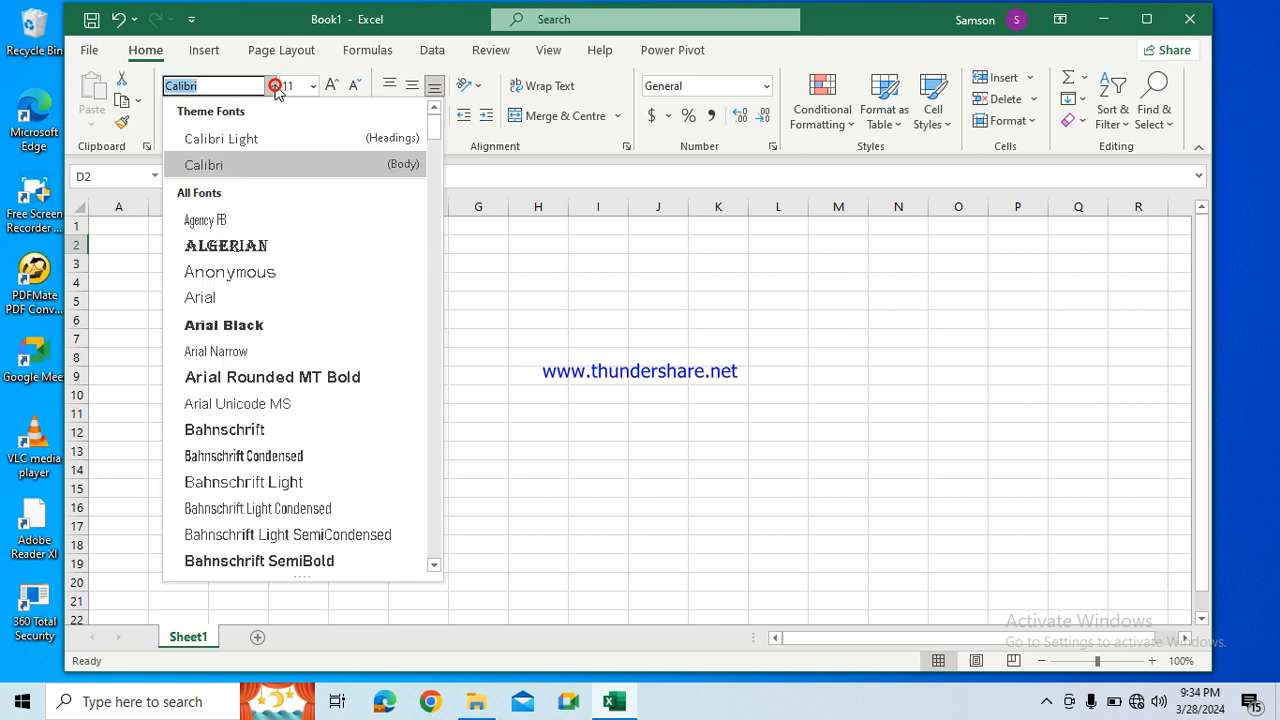
left_click(257, 246)
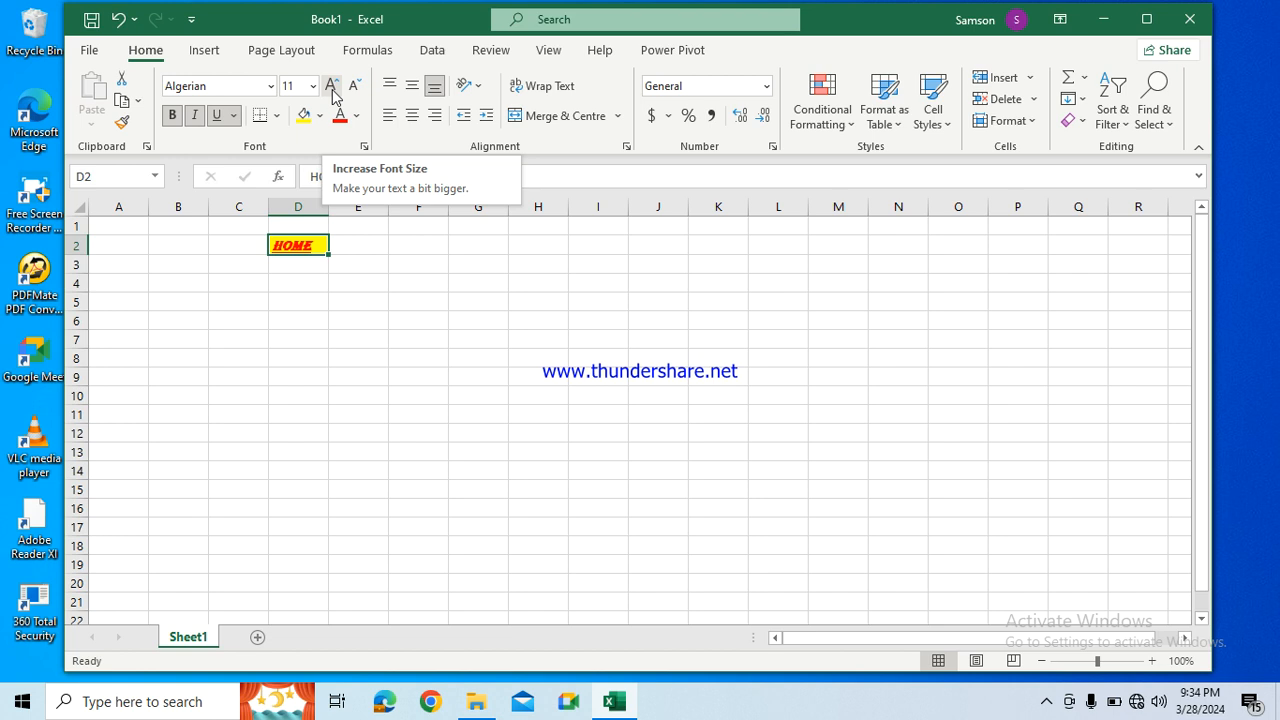
Step: Increase the font size of the HOME text in cell D2 in steps up to 72
left_click(332, 86)
left_click(332, 86)
left_click(332, 86)
left_click(332, 86)
left_click(332, 86)
left_click(332, 86)
left_click(332, 86)
left_click(332, 86)
left_click(332, 86)
left_click(332, 86)
left_click(332, 86)
left_click(332, 86)
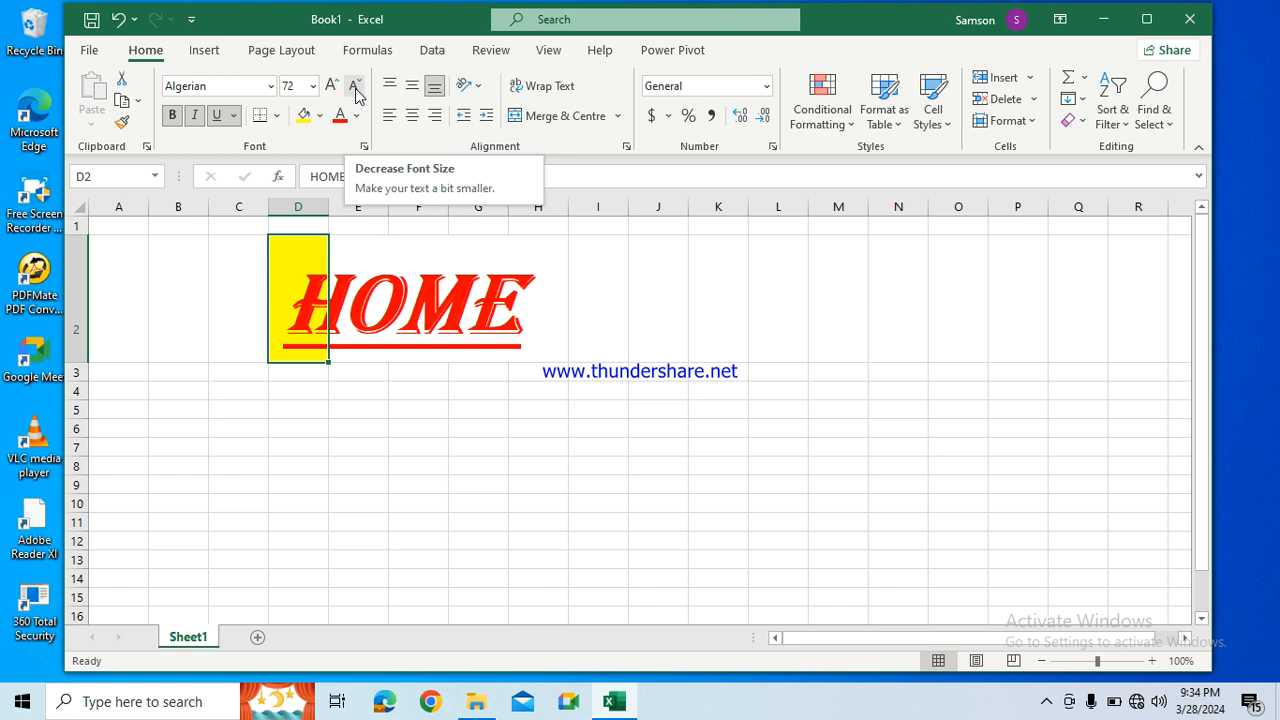
Step: Decrease the font size of the HOME text in cell D2 in steps down to 14
left_click(355, 90)
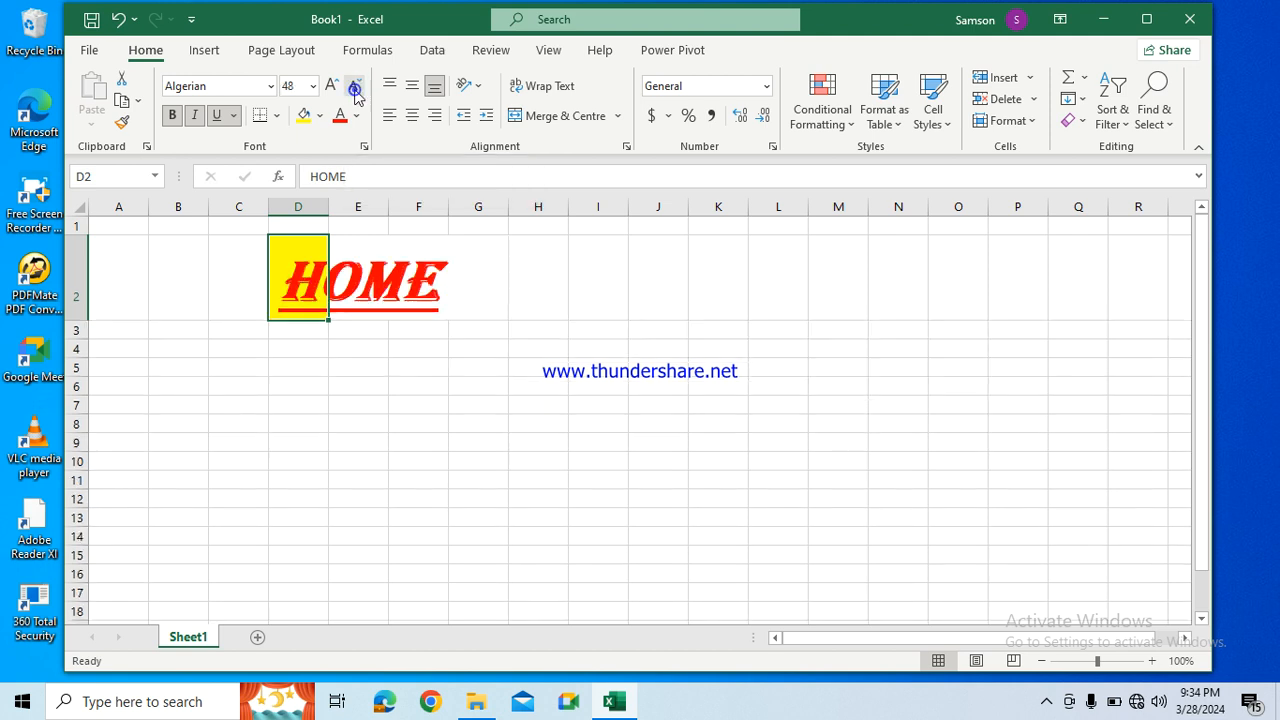
left_click(355, 90)
left_click(355, 90)
left_click(355, 90)
left_click(355, 90)
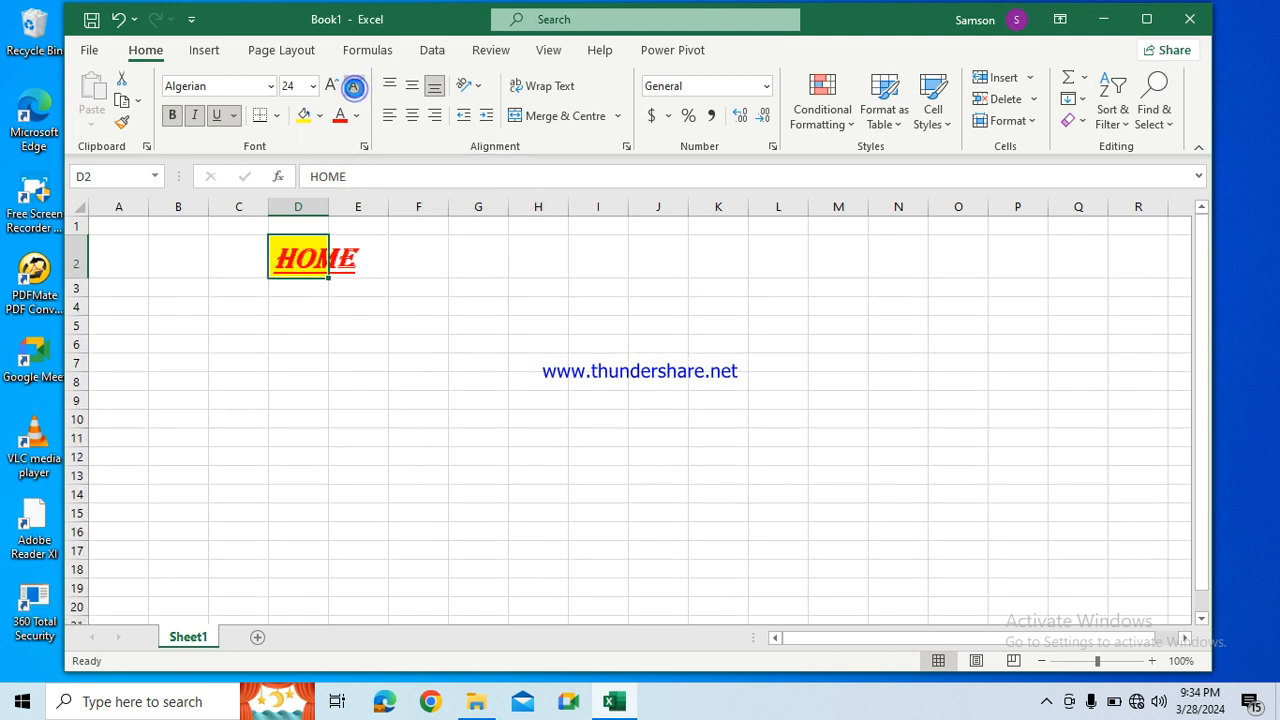
left_click(355, 90)
left_click(355, 90)
left_click(355, 90)
left_click(355, 90)
left_click(355, 90)
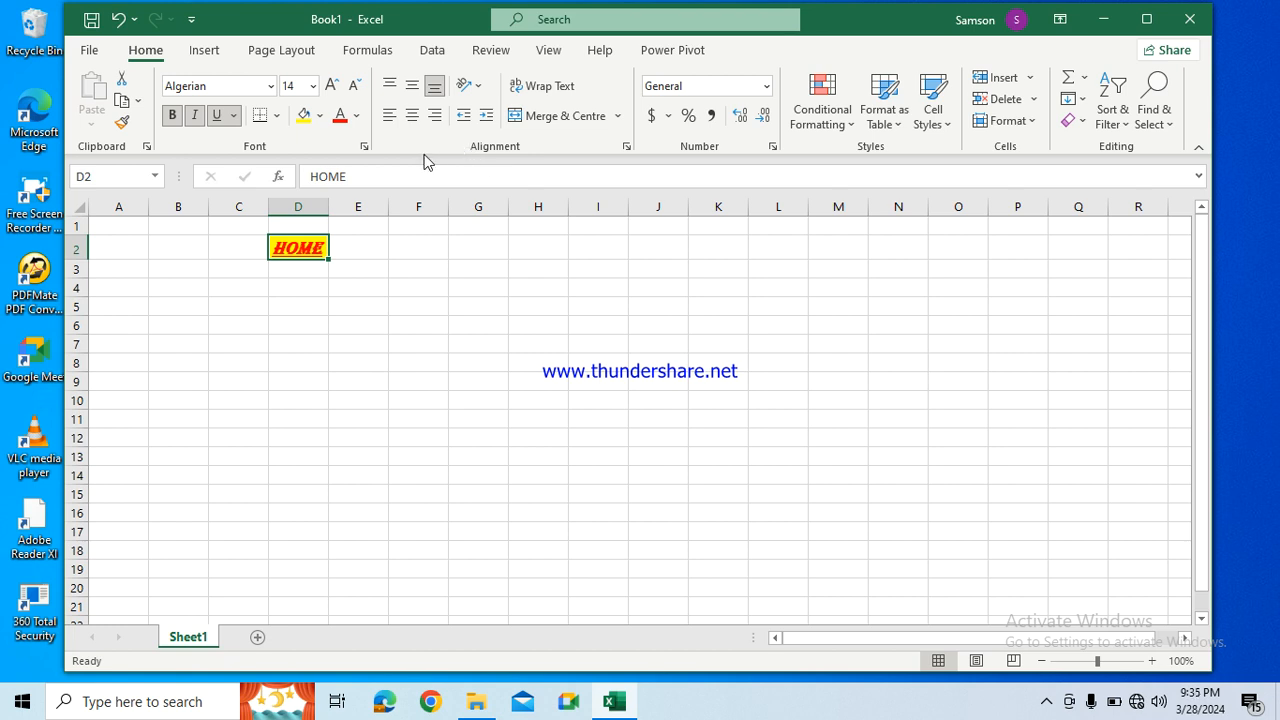
Step: Try right, centre and left horizontal alignment on the HOME text in cell D2
left_click(433, 122)
left_click(413, 118)
left_click(389, 116)
Step: Widen column D to about two and a half times its width and centre the HOME text horizontally after trying right alignment
left_click_drag(328, 207, 418, 207)
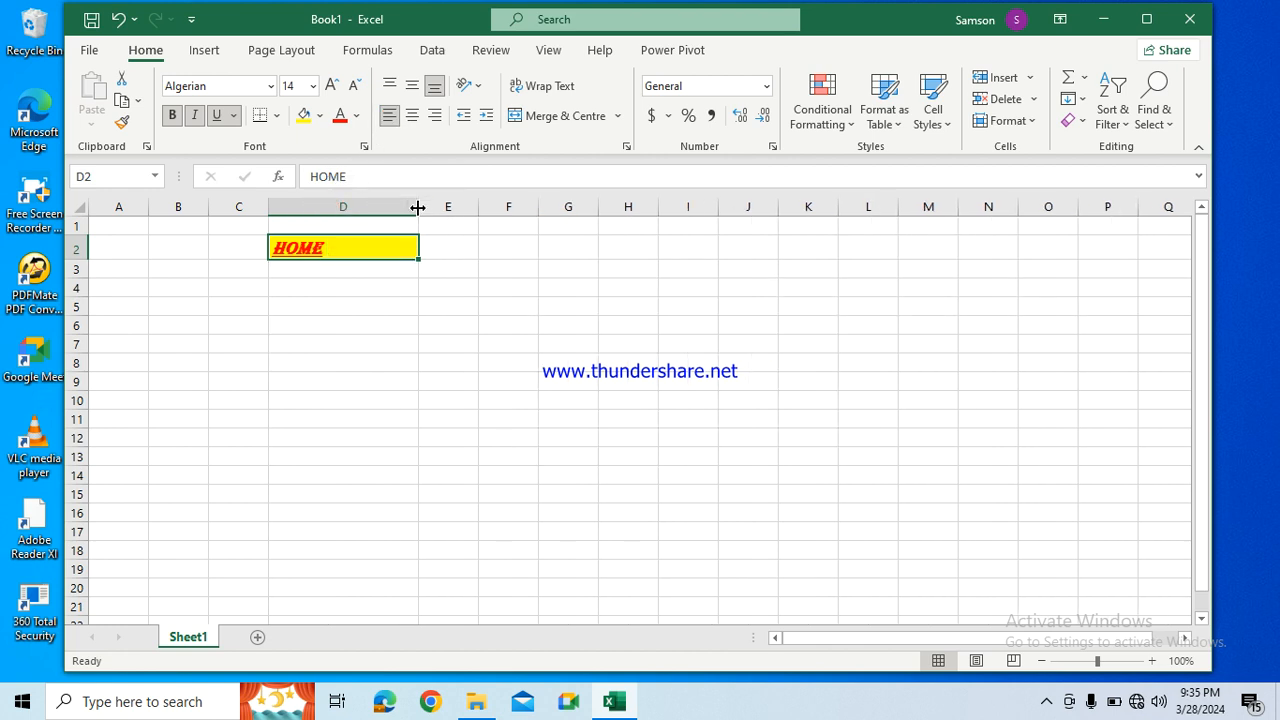
left_click(436, 118)
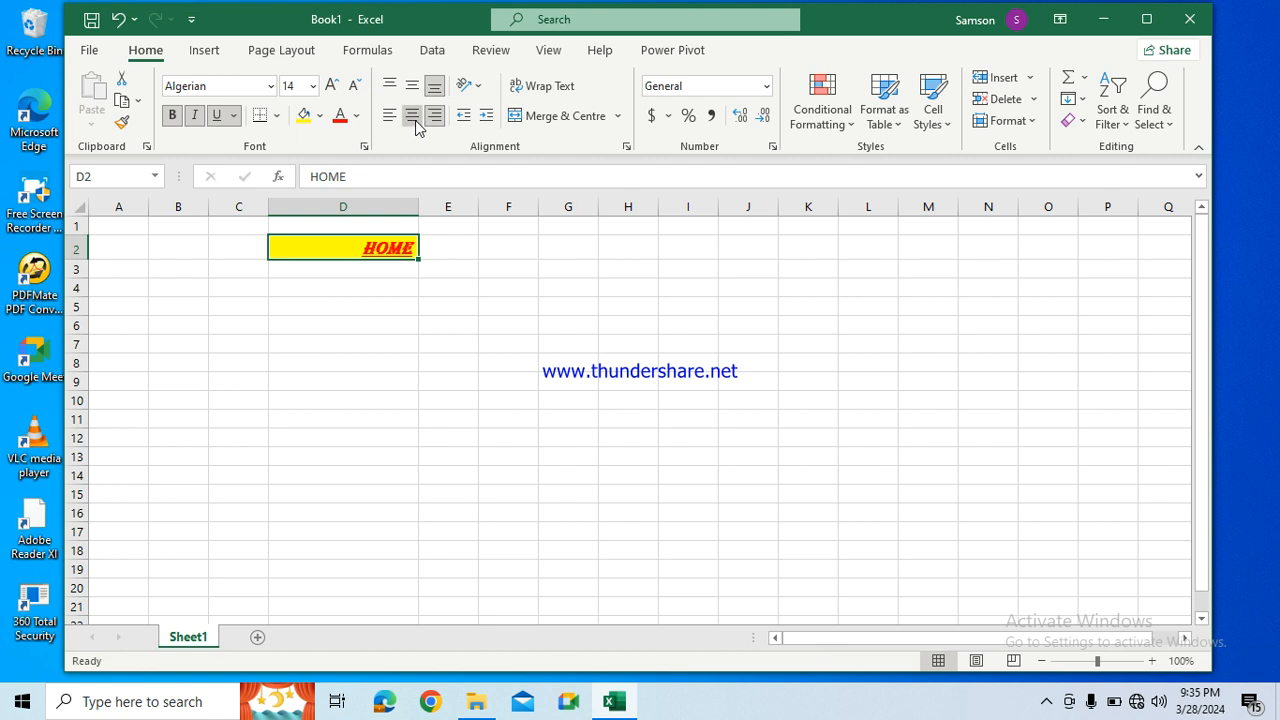
left_click(413, 117)
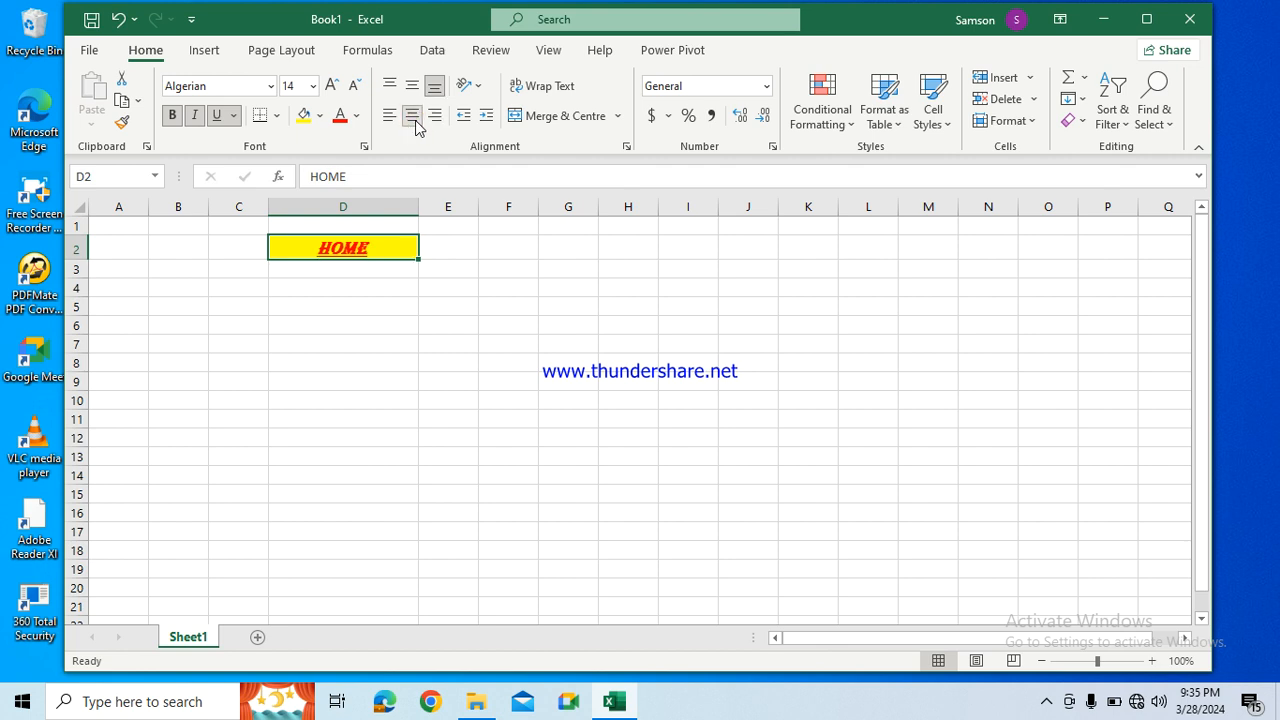
Step: Try top, middle and bottom vertical alignment on the HOME text in cell D2
left_click(390, 87)
left_click(412, 87)
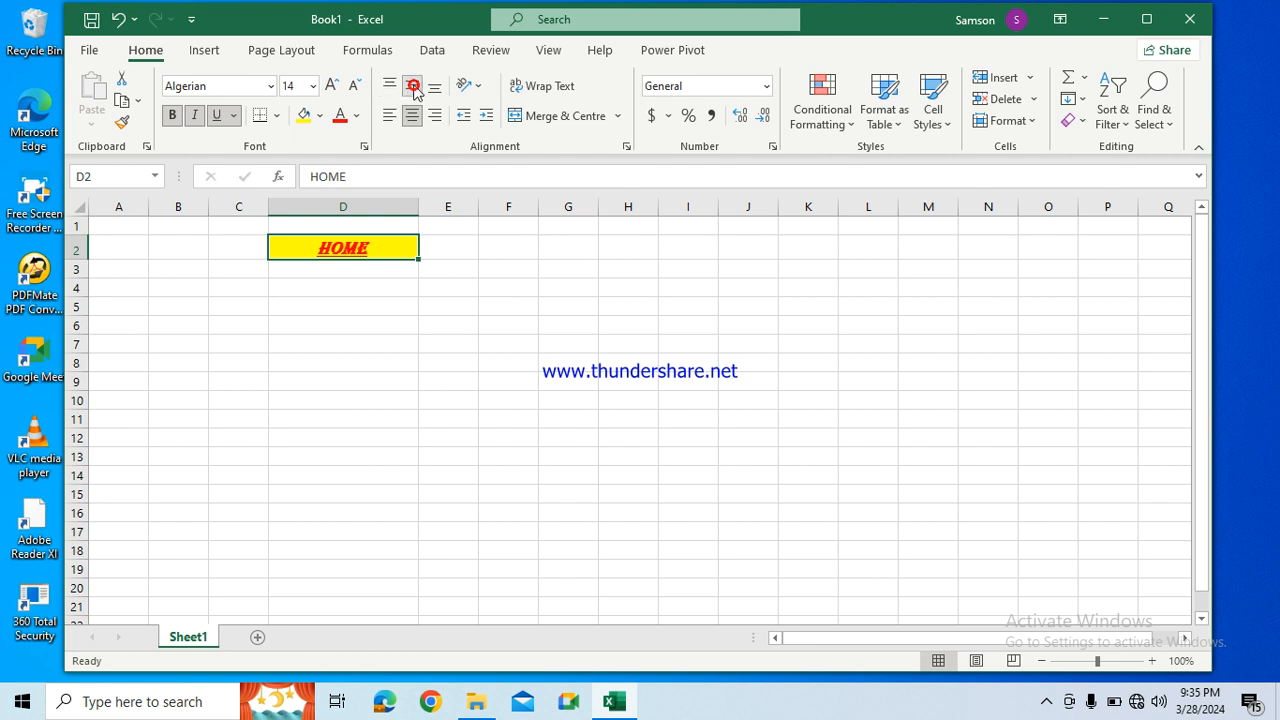
left_click(433, 90)
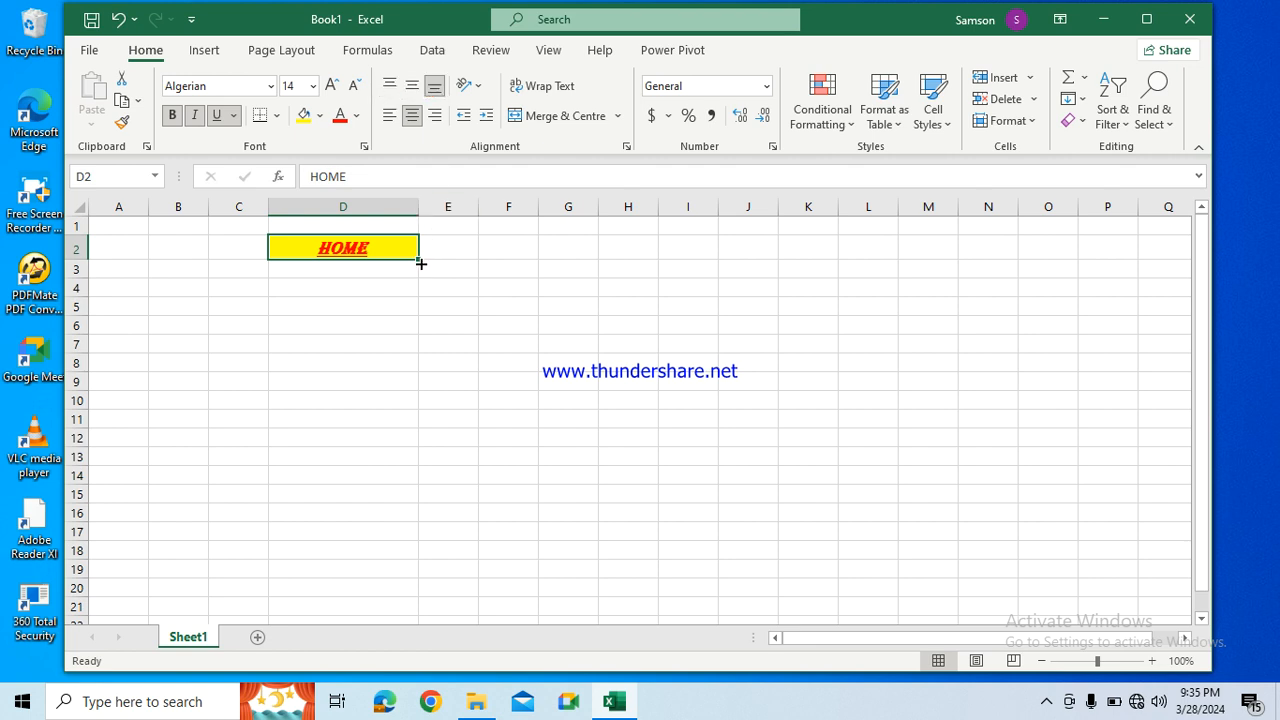
left_click_drag(418, 267, 417, 306)
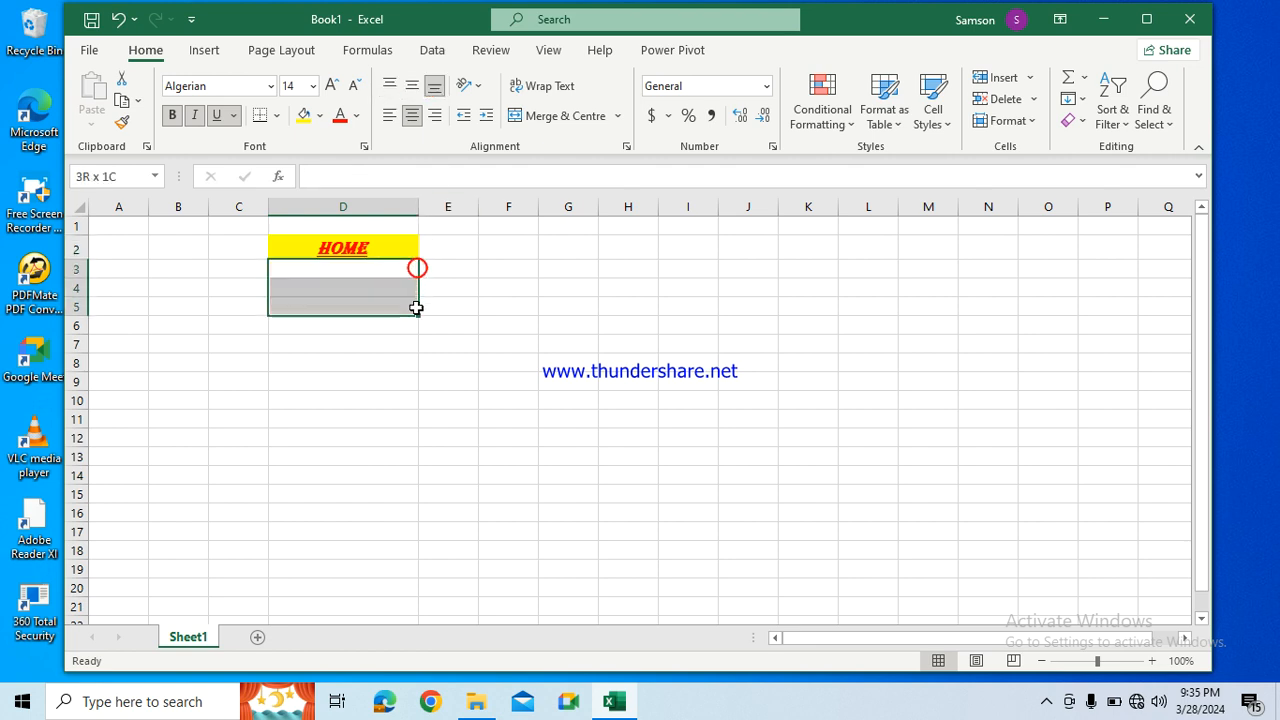
left_click(404, 249)
left_click_drag(418, 259, 418, 288)
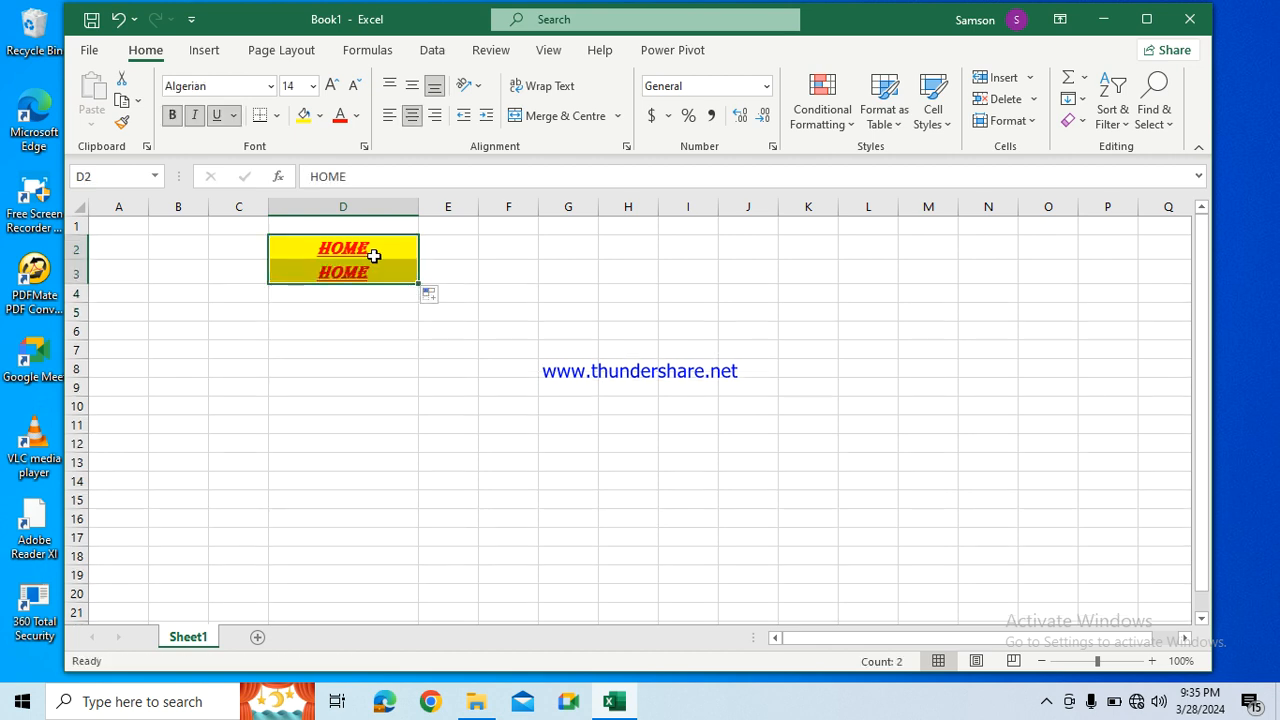
key("ctrl+z")
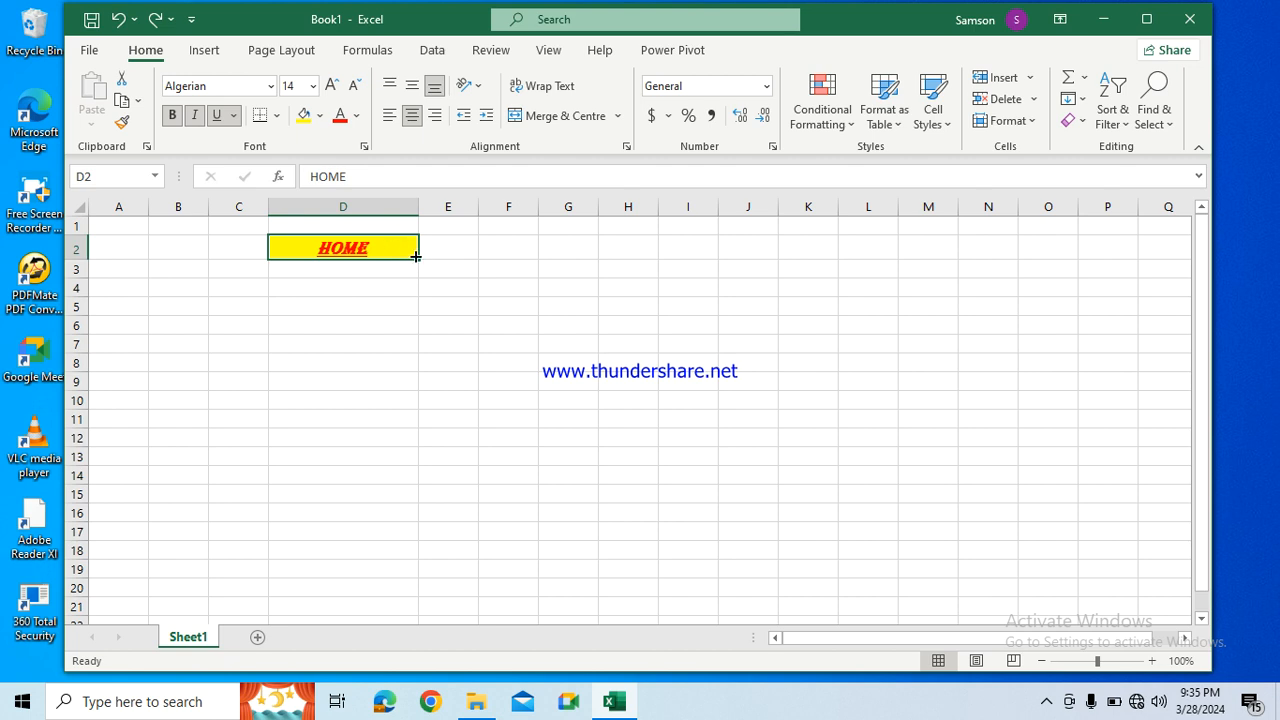
Step: Make row 2 nearly twice as tall and align the HOME text vertically to the middle after trying top alignment
left_click_drag(83, 258, 85, 280)
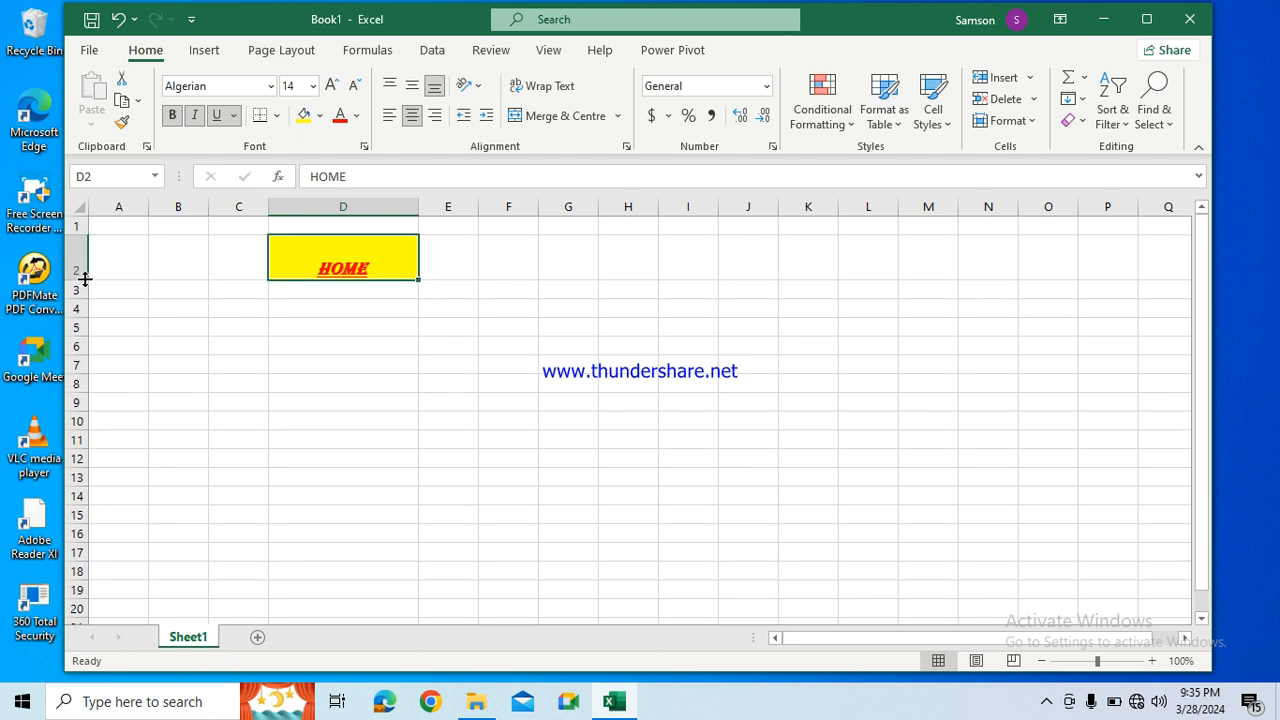
left_click(389, 86)
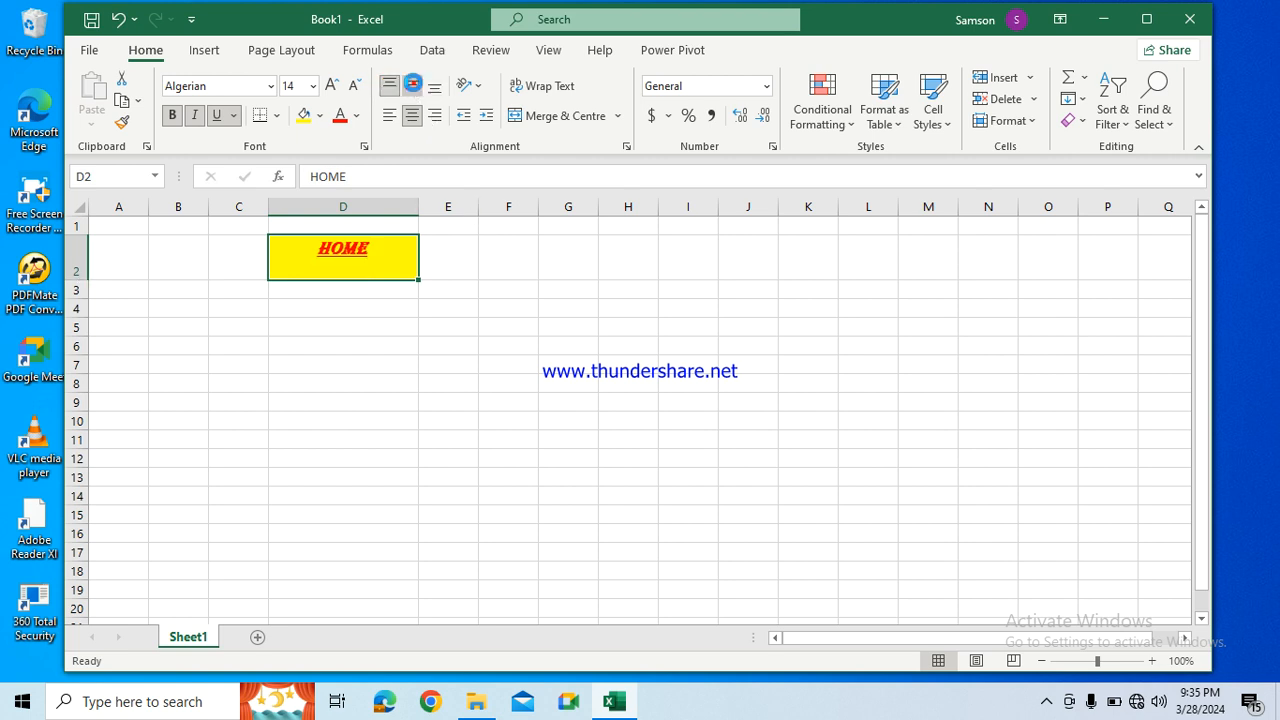
left_click(412, 87)
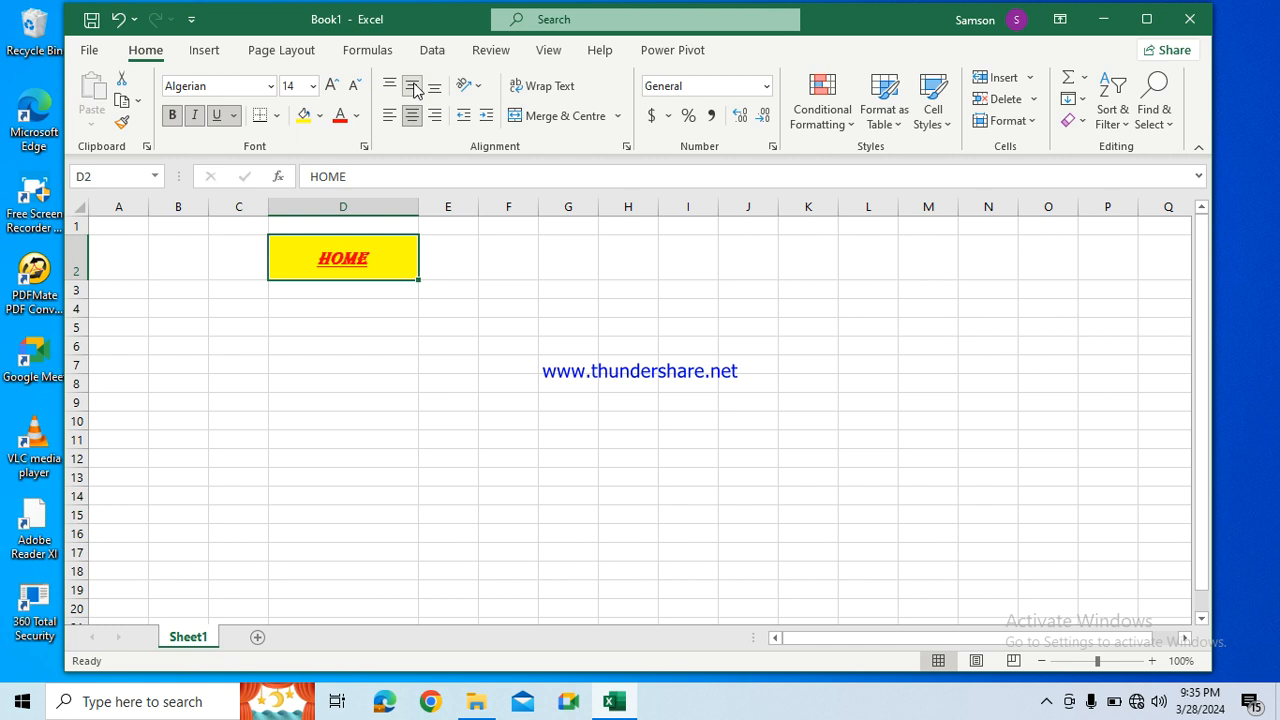
Step: Try the Angle Anti-clockwise and Angle Clockwise orientations on the HOME text in cell D2
left_click(478, 87)
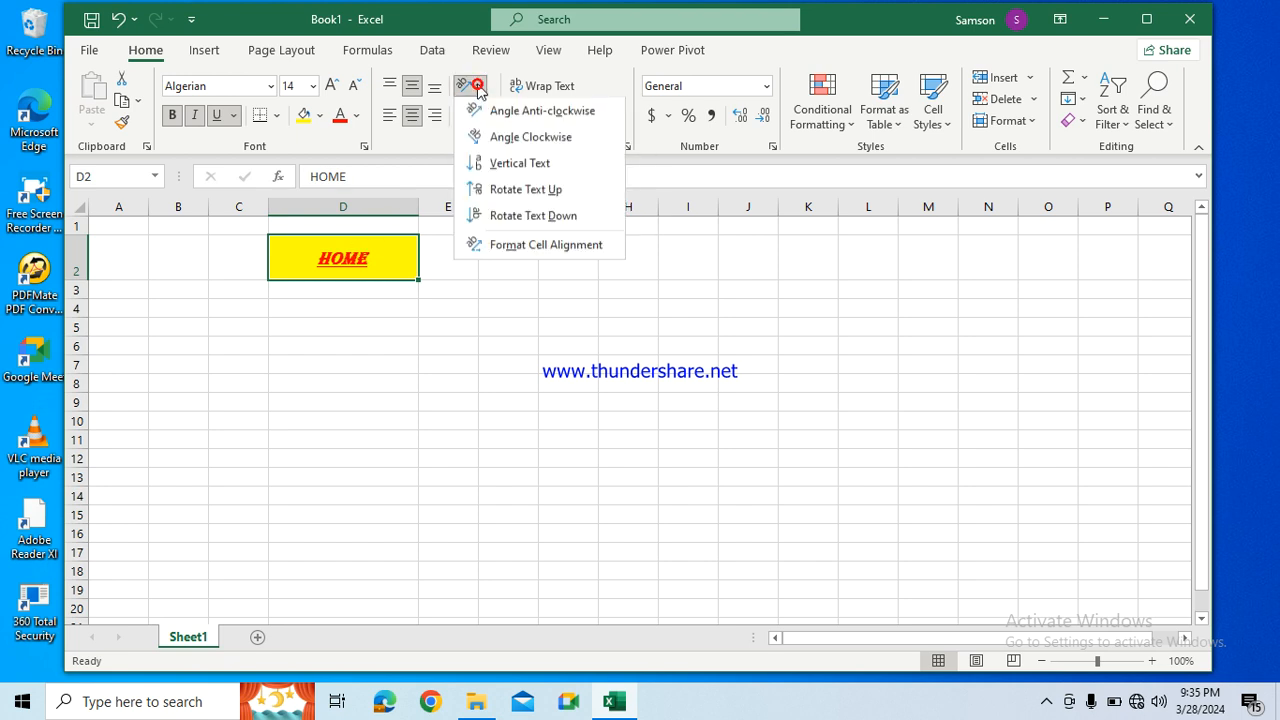
left_click(483, 110)
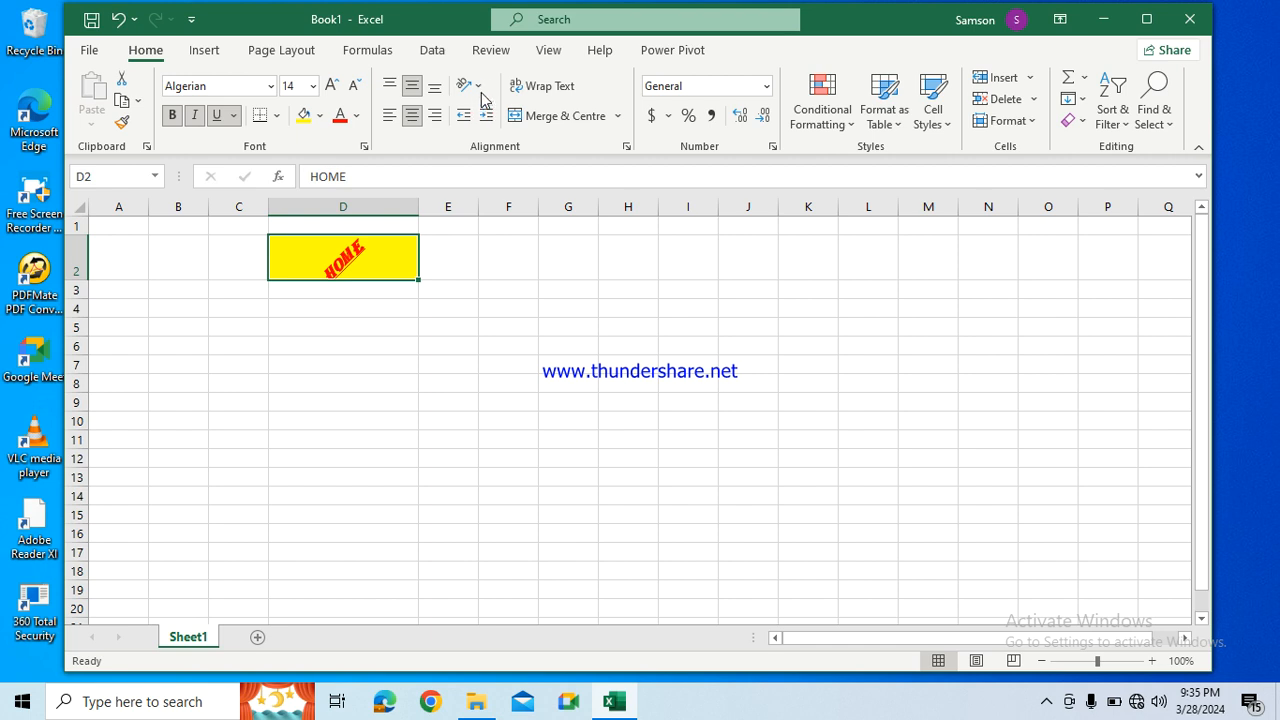
left_click(478, 87)
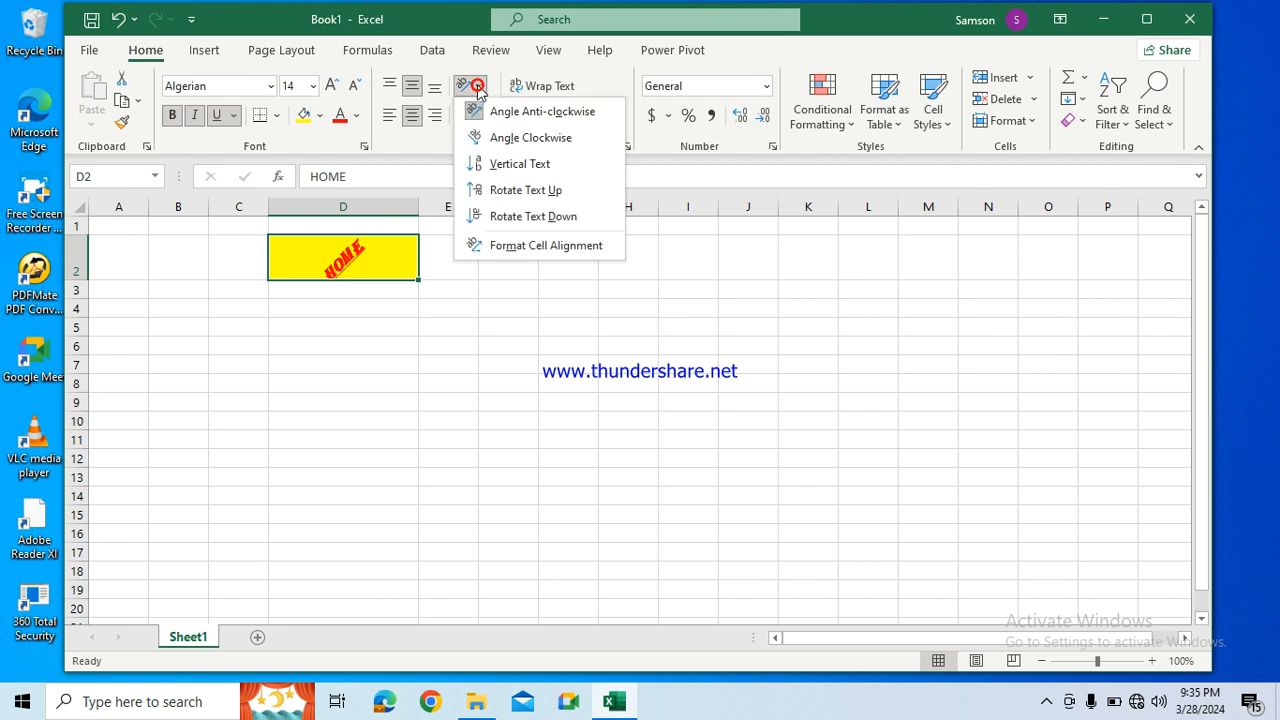
left_click(494, 140)
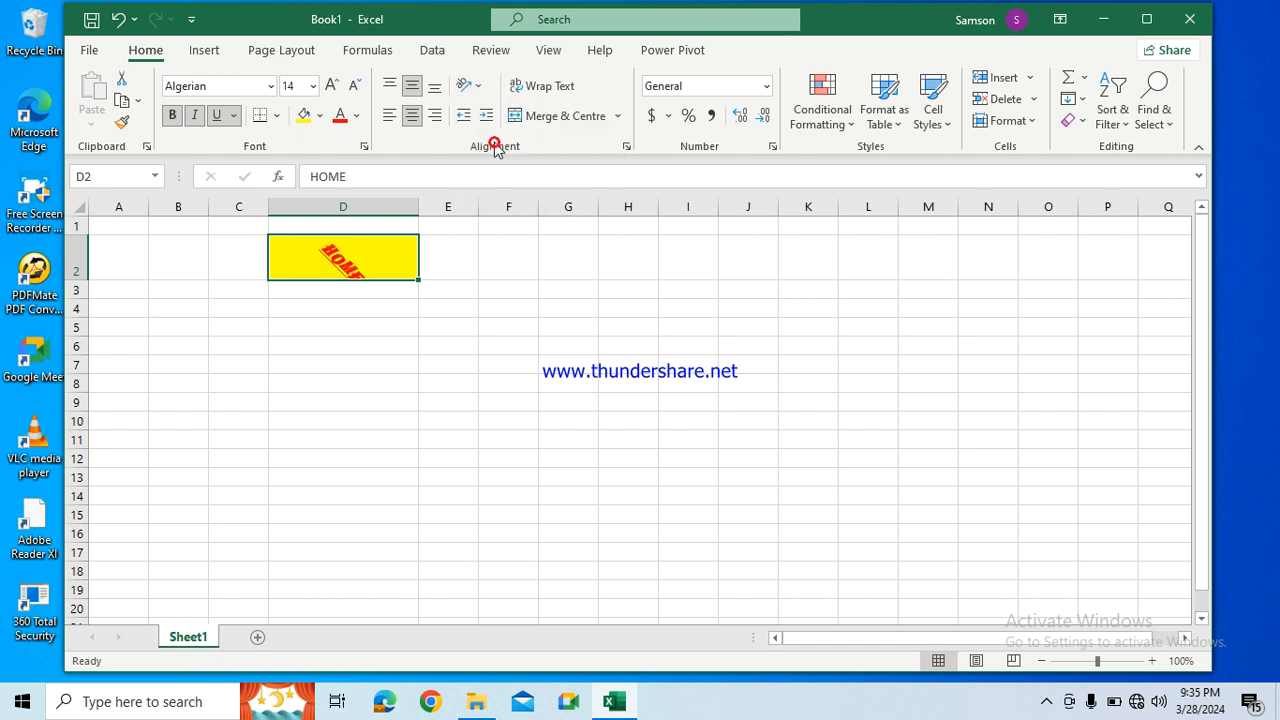
Step: Set the HOME text in D2 to Vertical Text orientation and heighten row 2 until all four letters fit
left_click(478, 87)
left_click(493, 166)
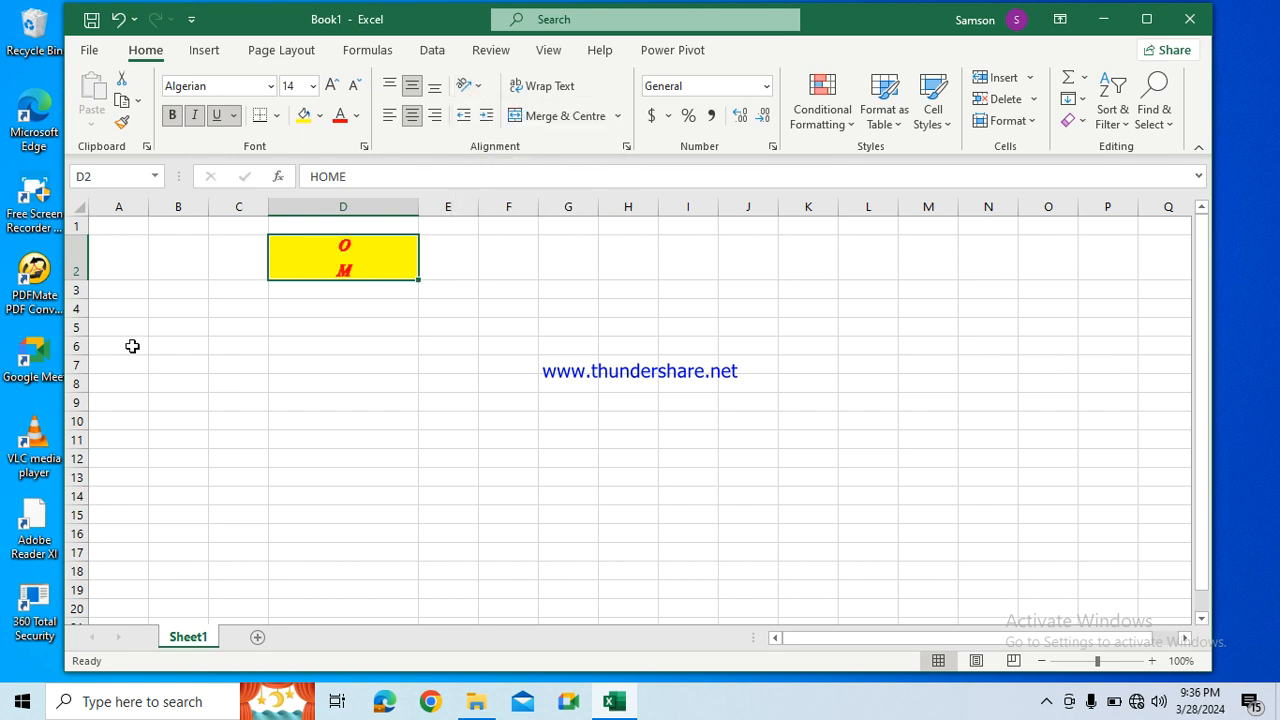
left_click_drag(68, 280, 80, 360)
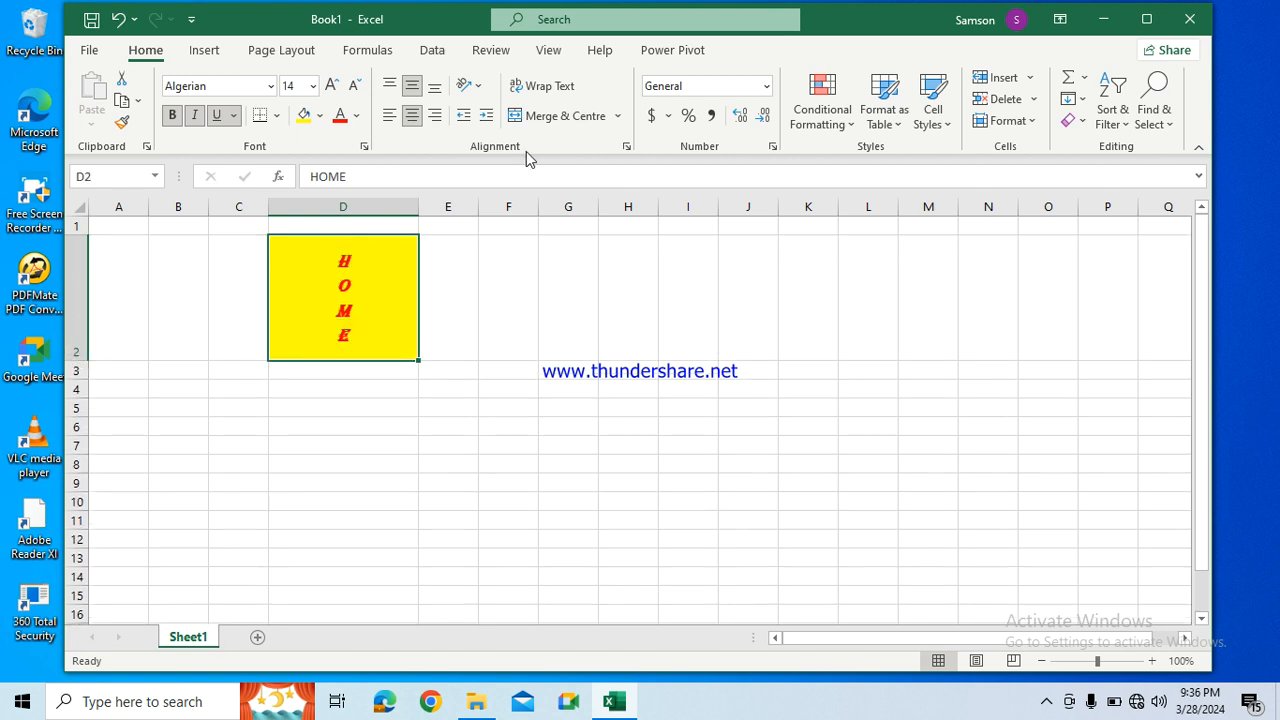
Step: Rotate the HOME text in cell D2 up, and switch its orientation to Rotate Text Down
left_click(481, 90)
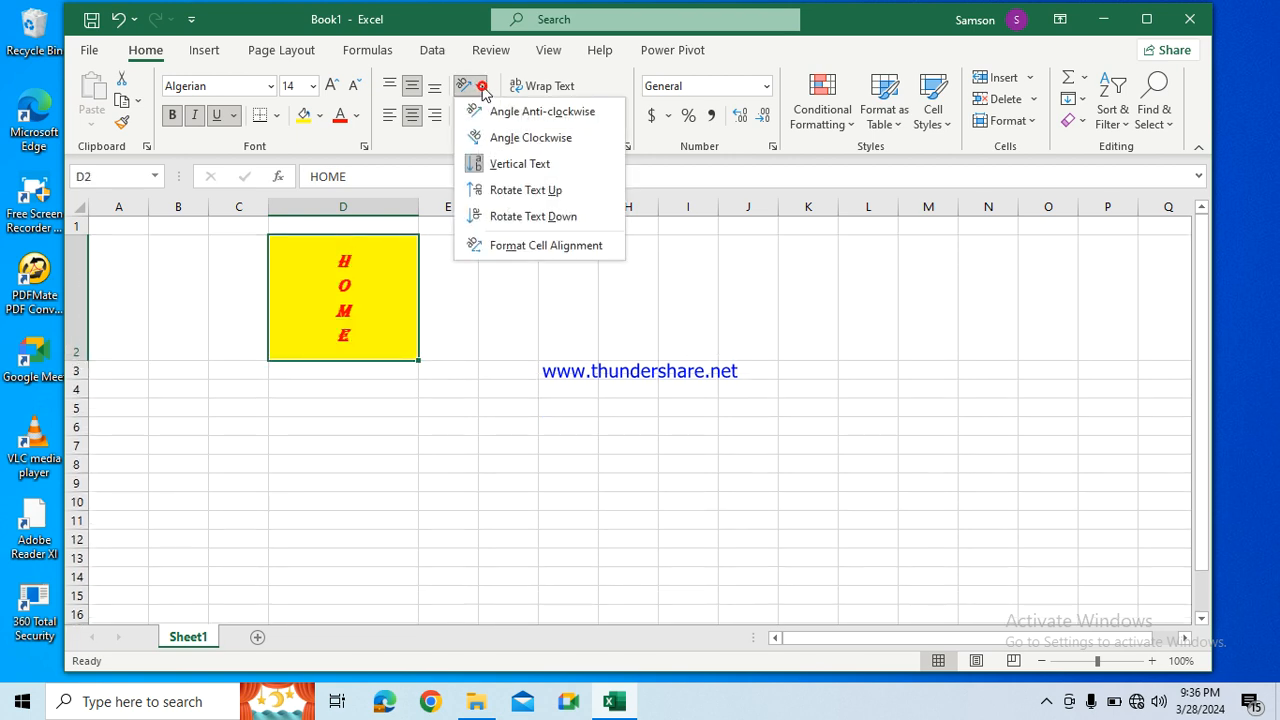
left_click(510, 192)
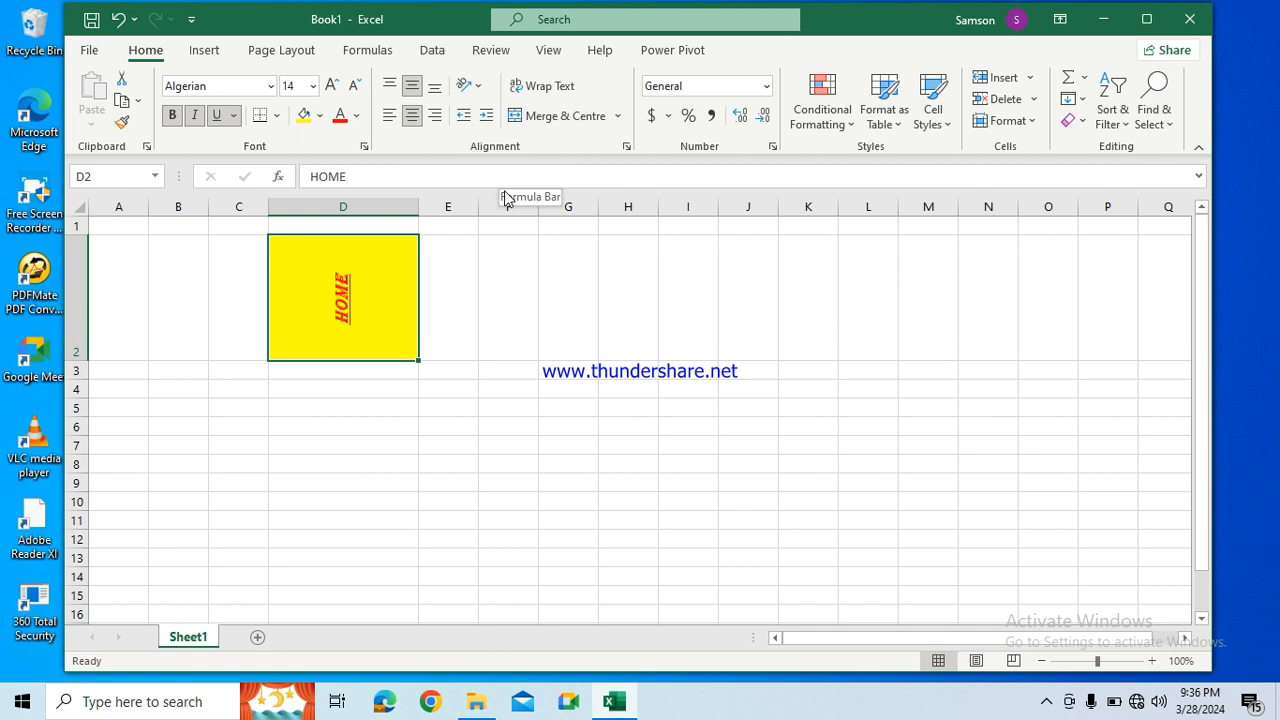
left_click(474, 92)
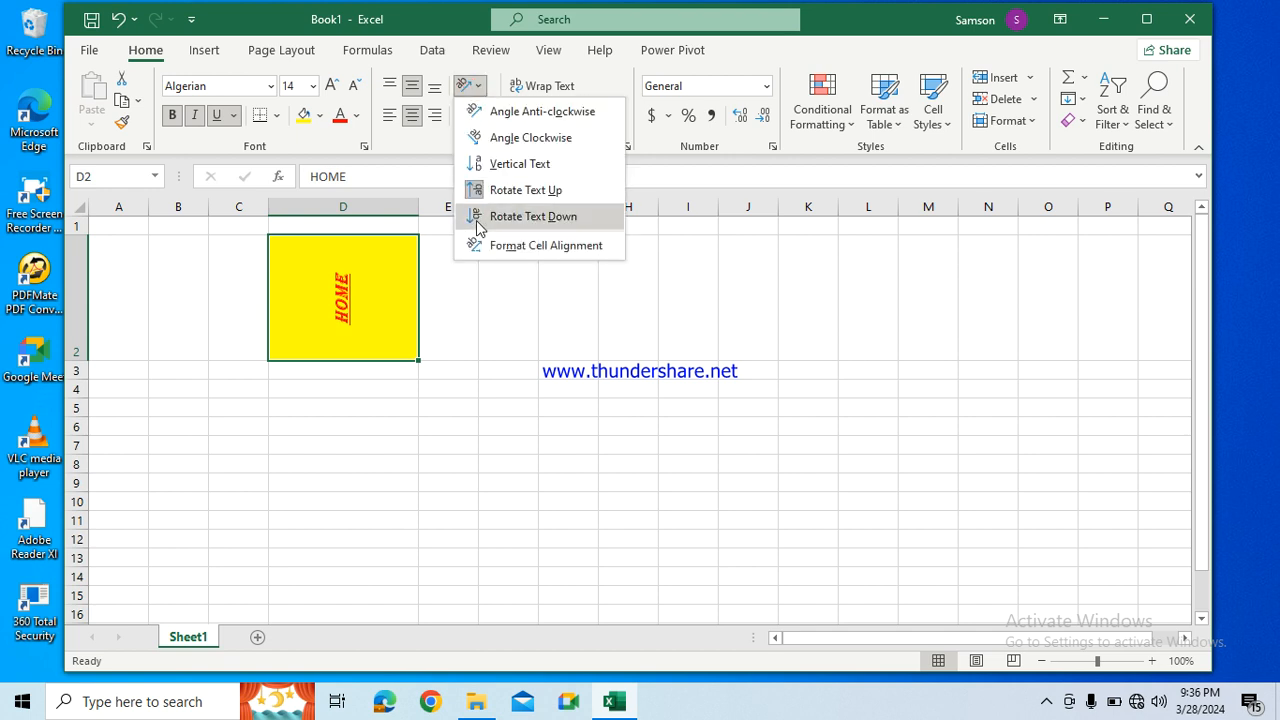
left_click(530, 216)
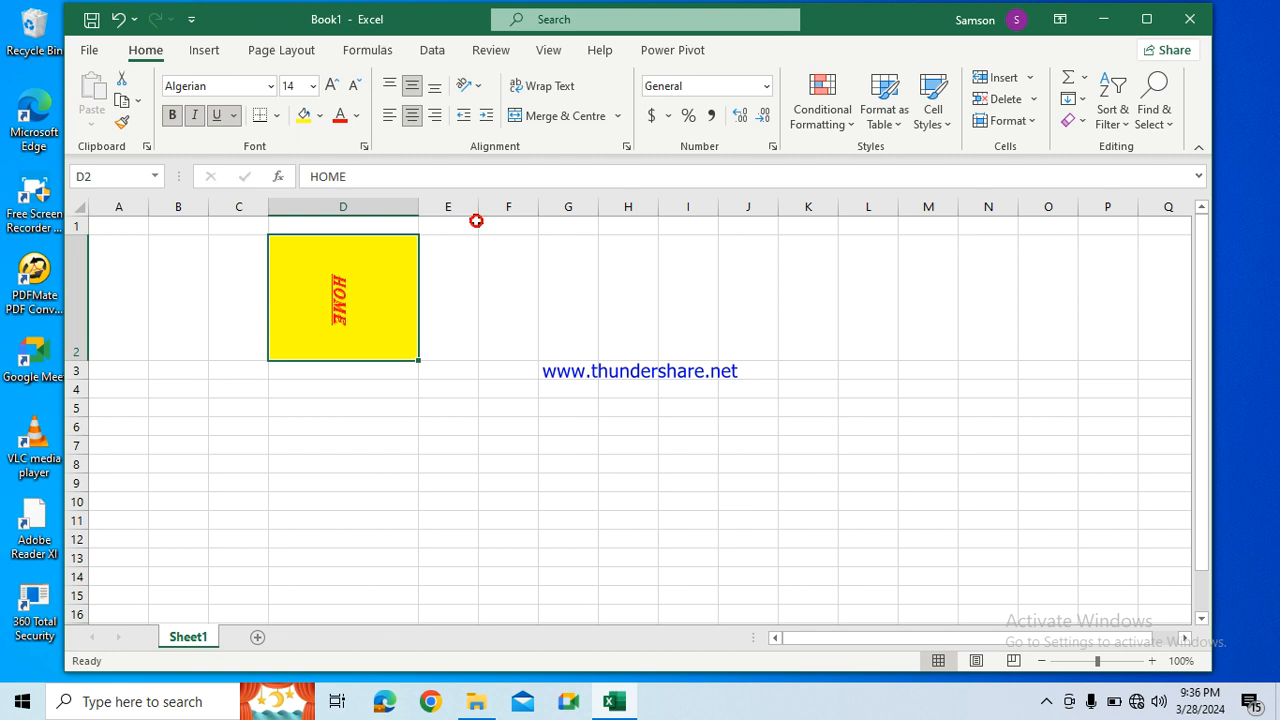
Step: Examine the alignment and orientation settings in the Format Cells dialog for cell D2, and close it without changes
left_click(477, 95)
left_click(511, 243)
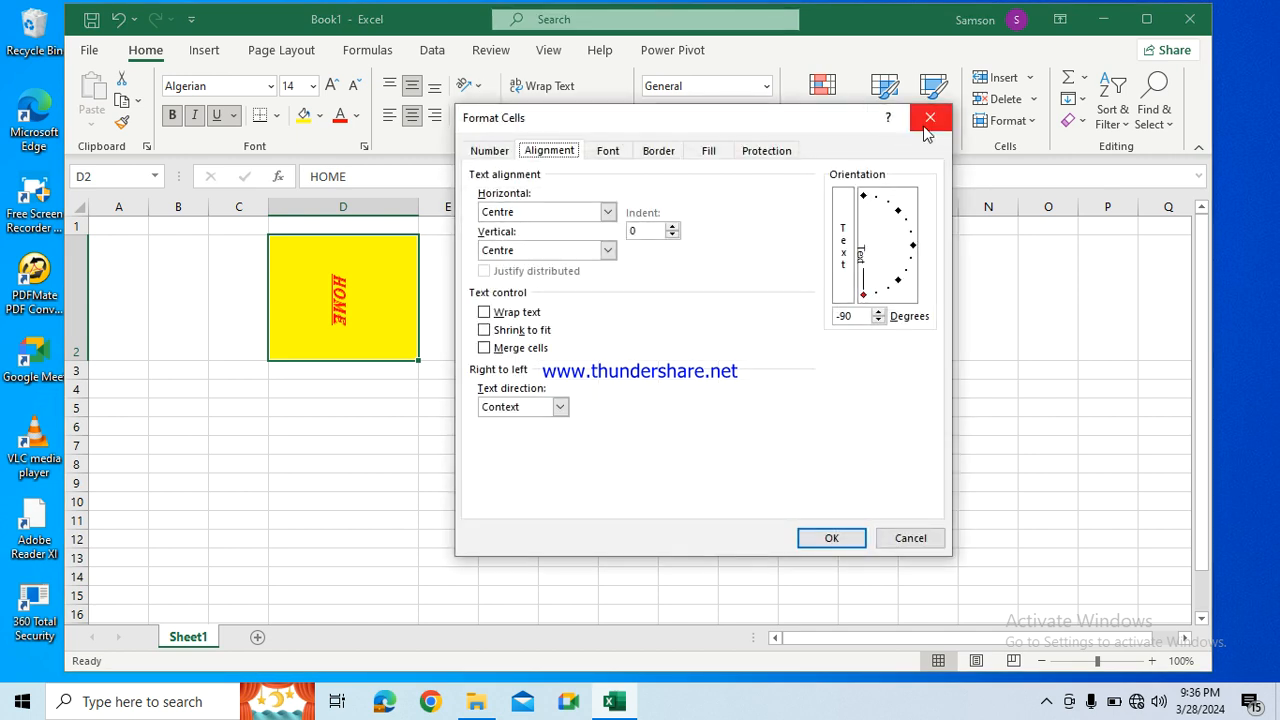
left_click(921, 120)
Step: Angle the HOME text in cell D2 anti-clockwise, and switch that orientation off to return the text to horizontal
left_click(472, 87)
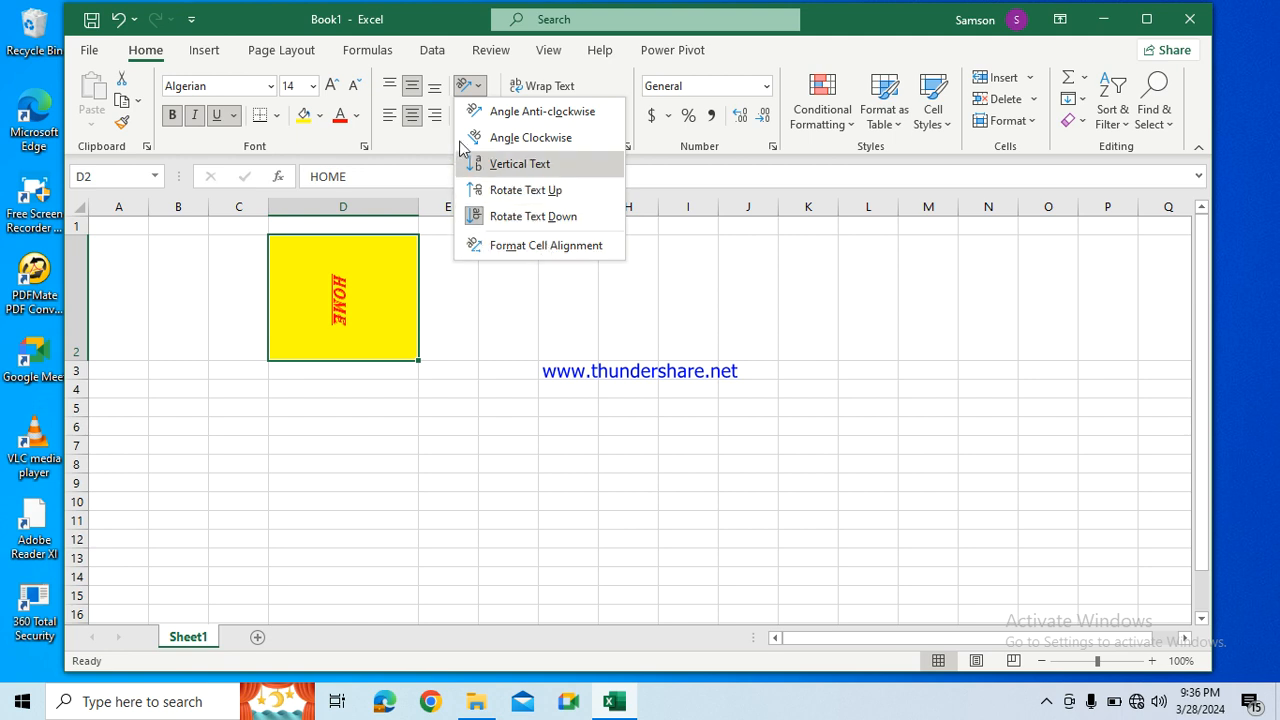
left_click(530, 112)
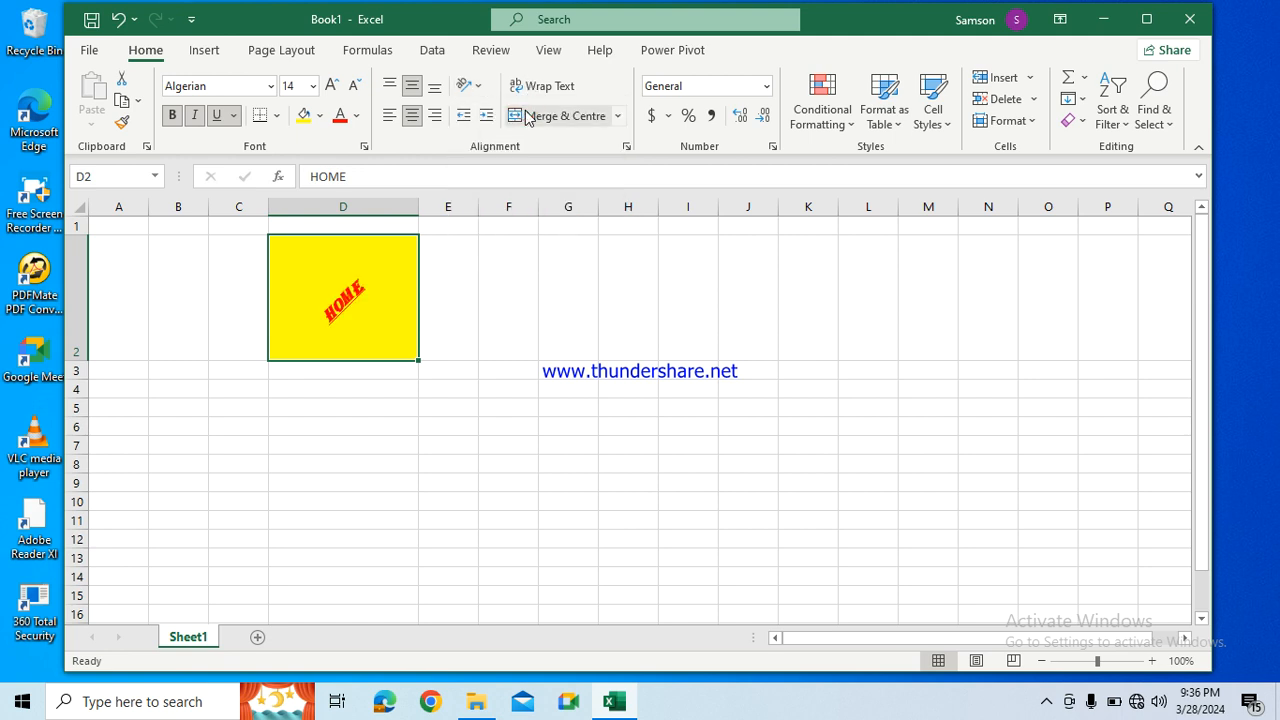
left_click(479, 88)
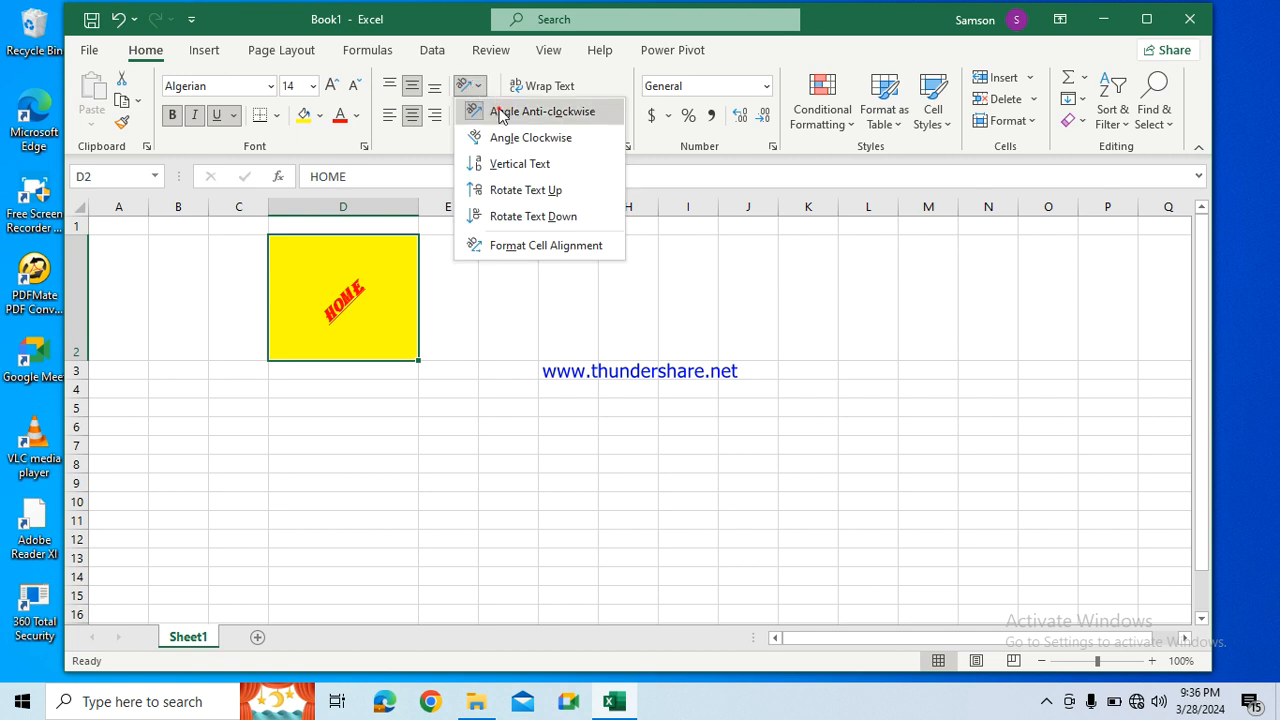
left_click(499, 109)
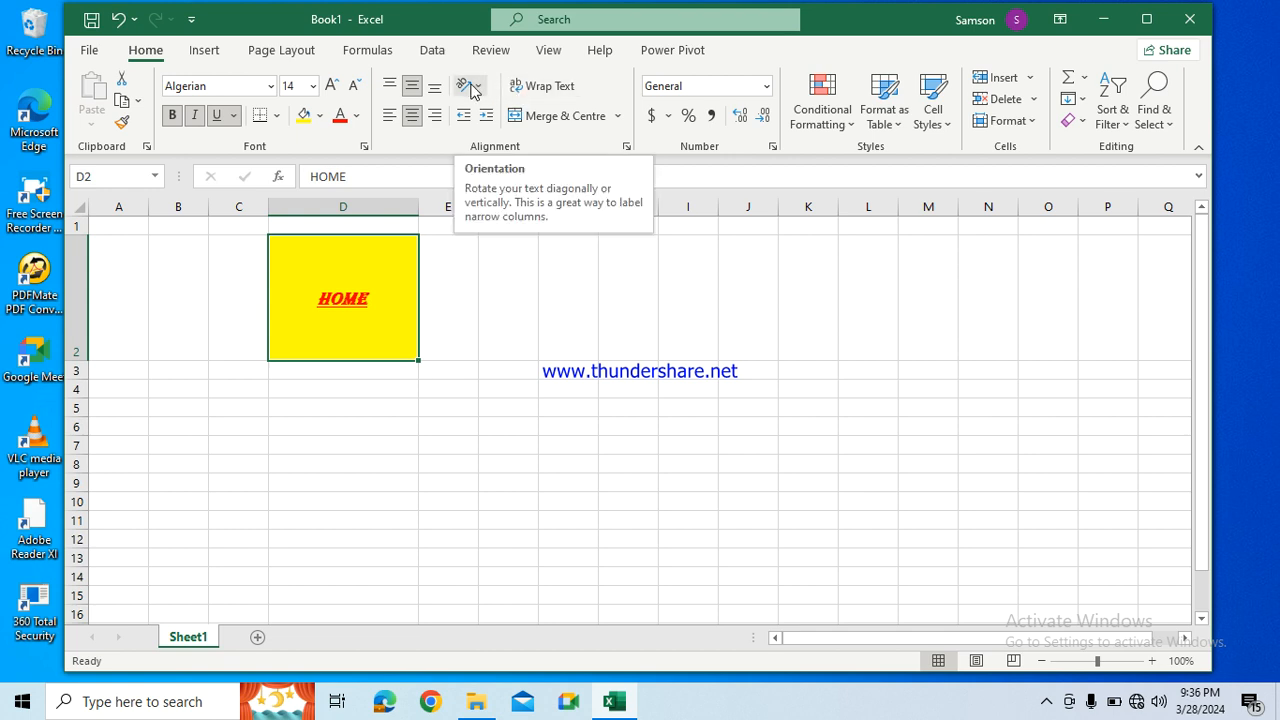
Step: Decrease and increase the indent of the HOME text in cell D2 several times, finishing with an increase
left_click(463, 118)
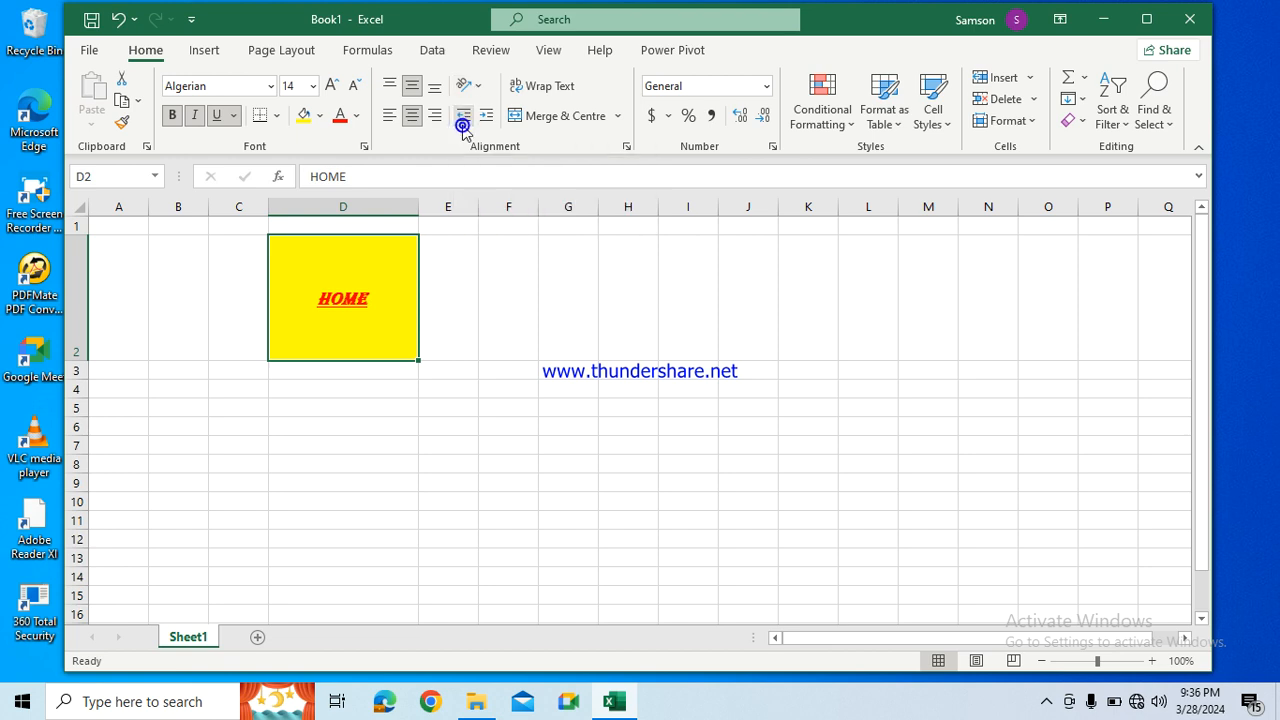
left_click(488, 118)
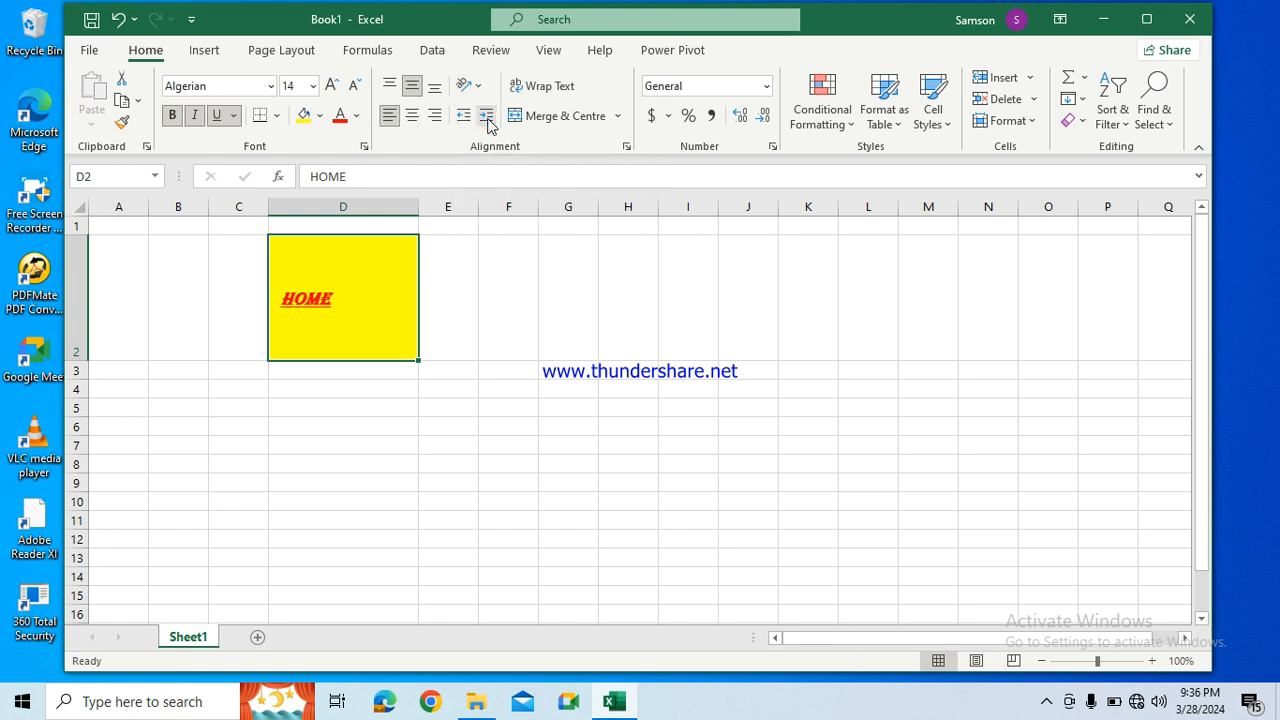
left_click(488, 118)
left_click(461, 118)
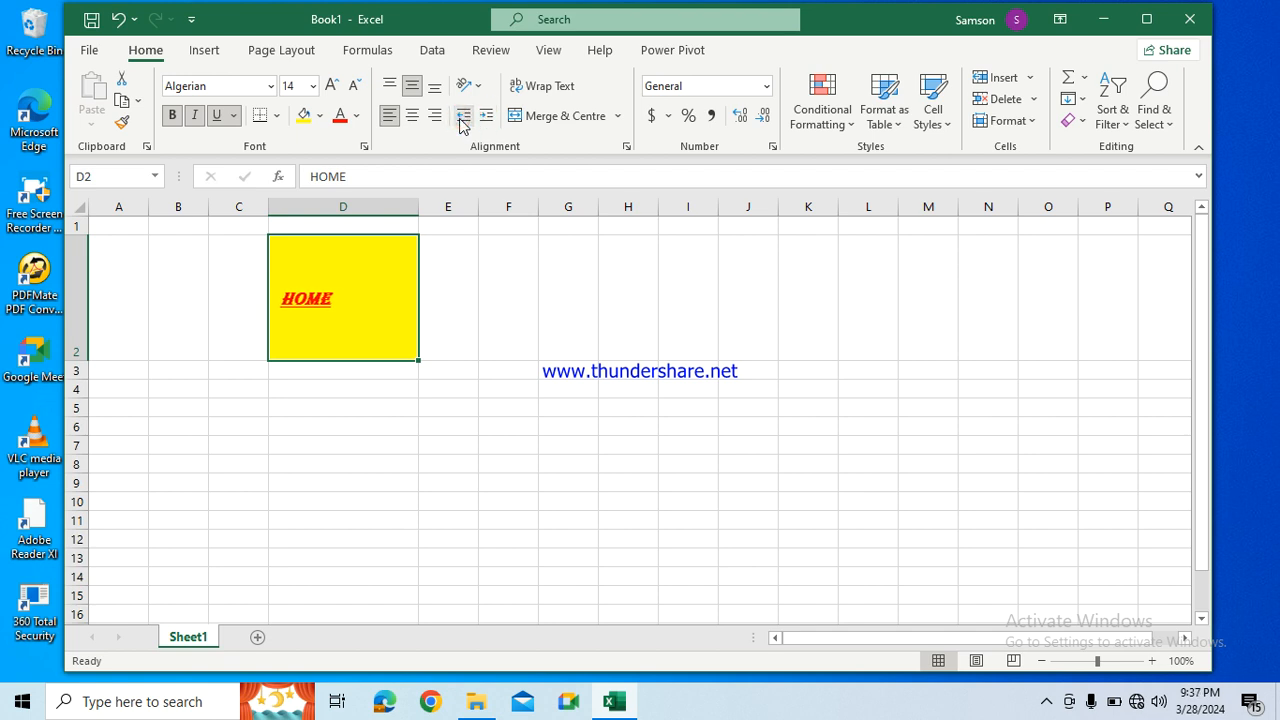
left_click(486, 118)
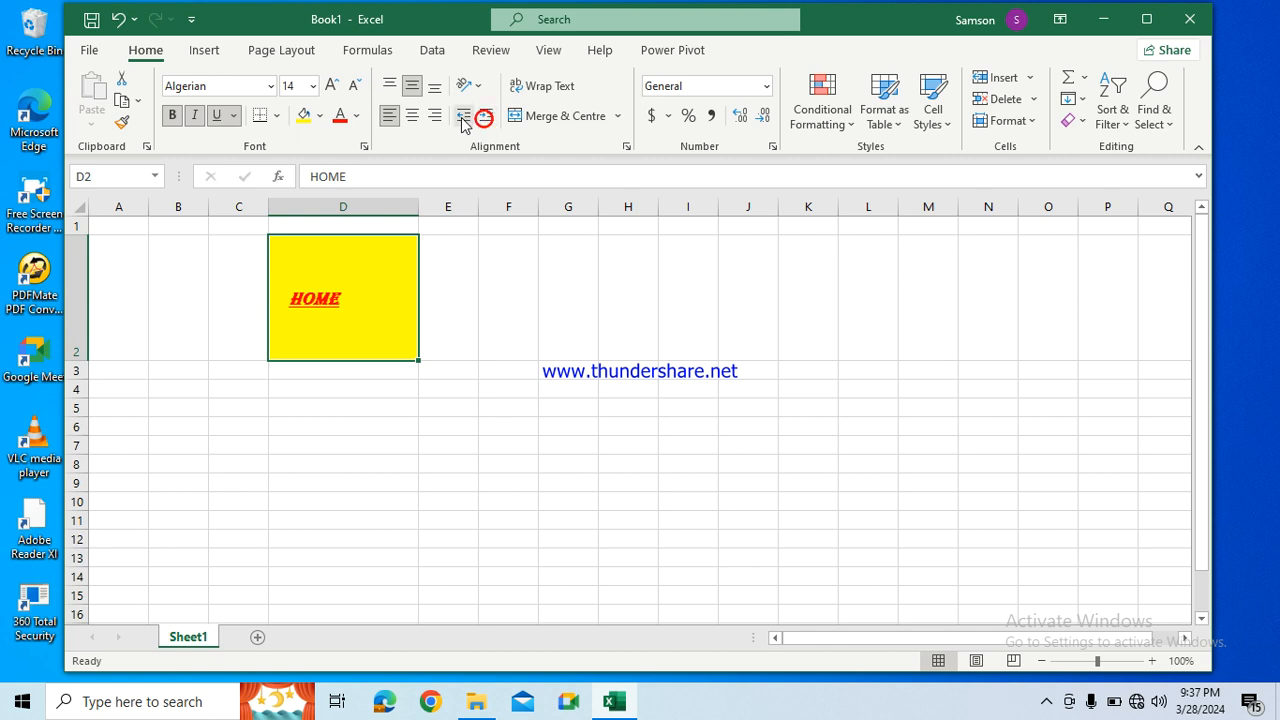
left_click(462, 118)
left_click(487, 118)
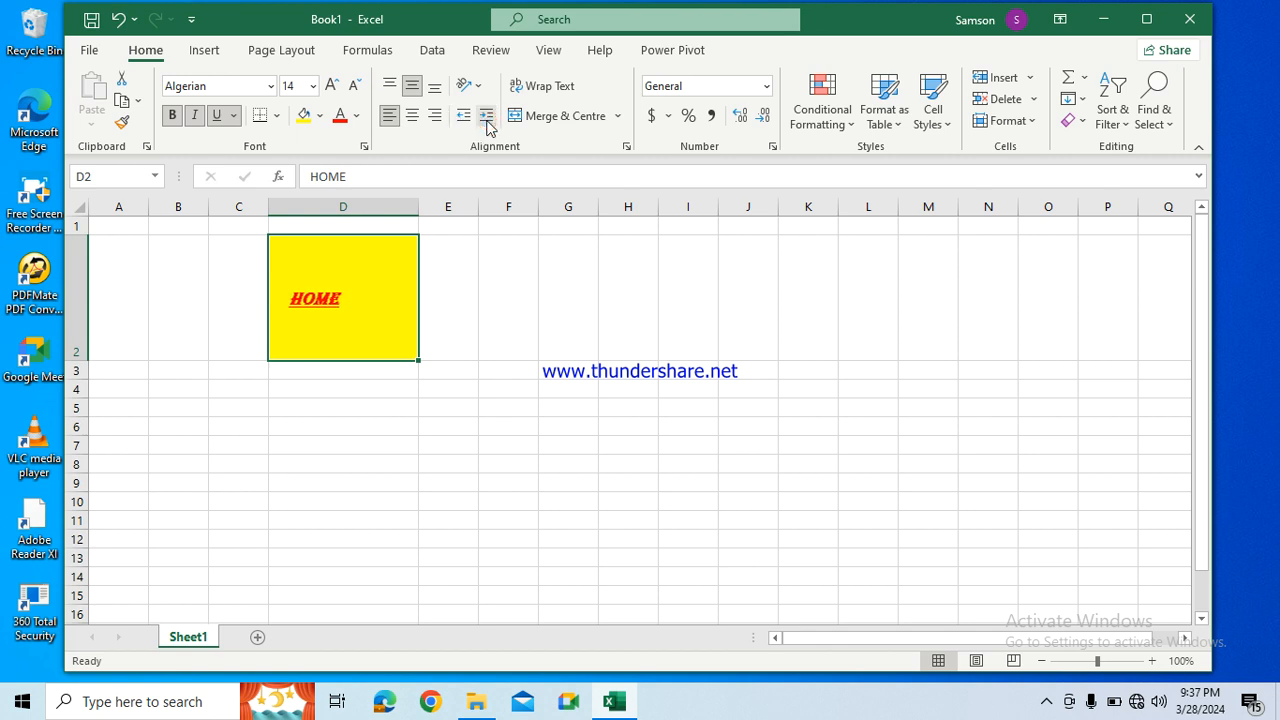
Step: Turn on Wrap Text for cell D2, and merge and centre the range D2:F2
left_click(558, 88)
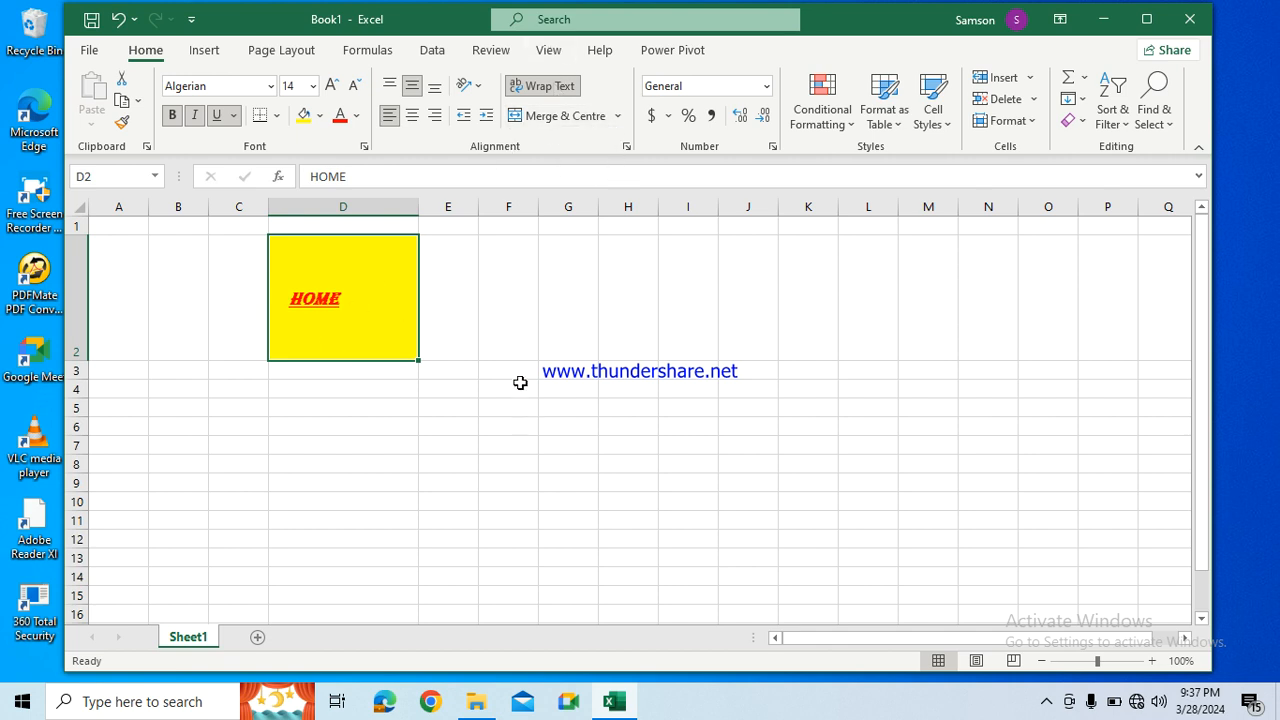
left_click(437, 459)
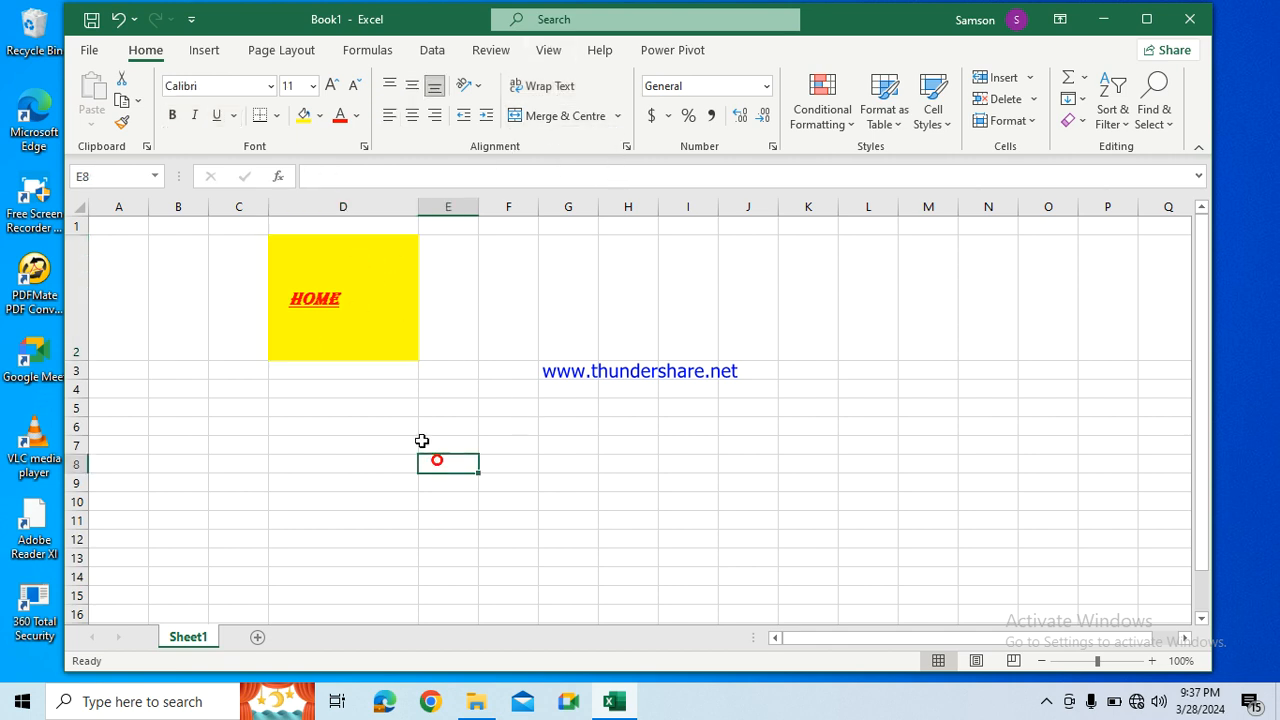
left_click(312, 298)
left_click_drag(427, 288, 523, 293)
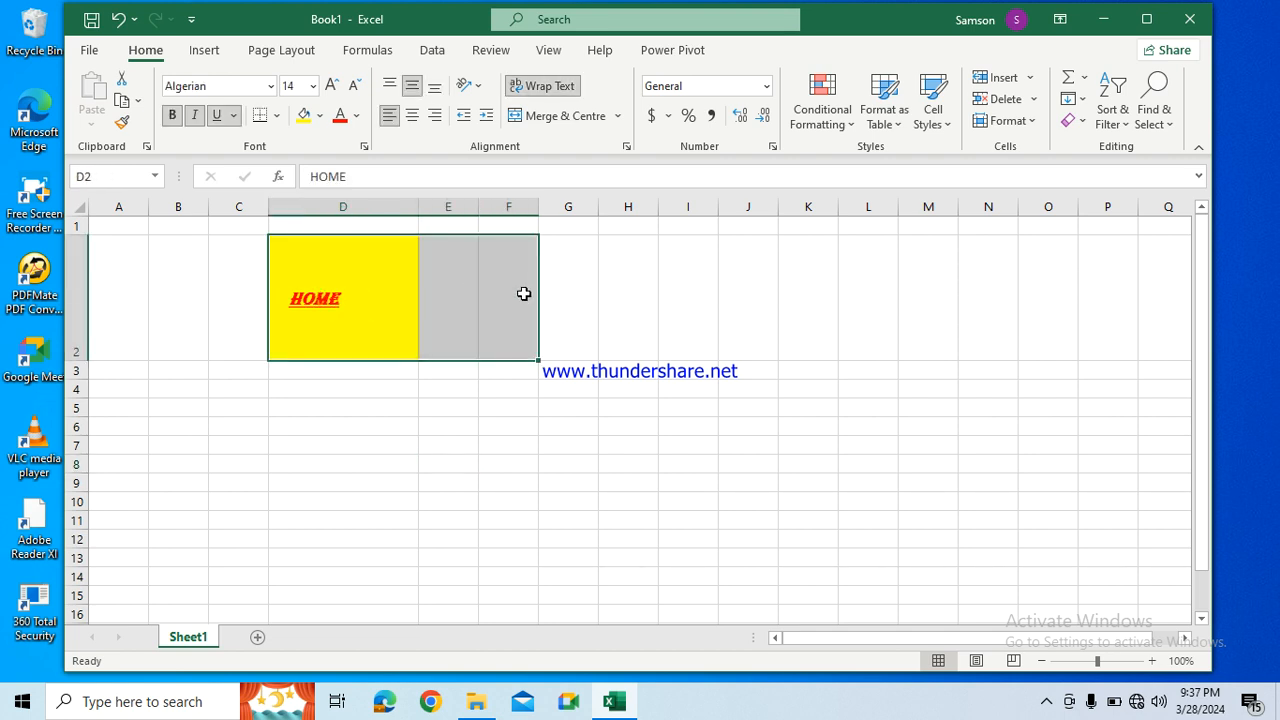
left_click(558, 116)
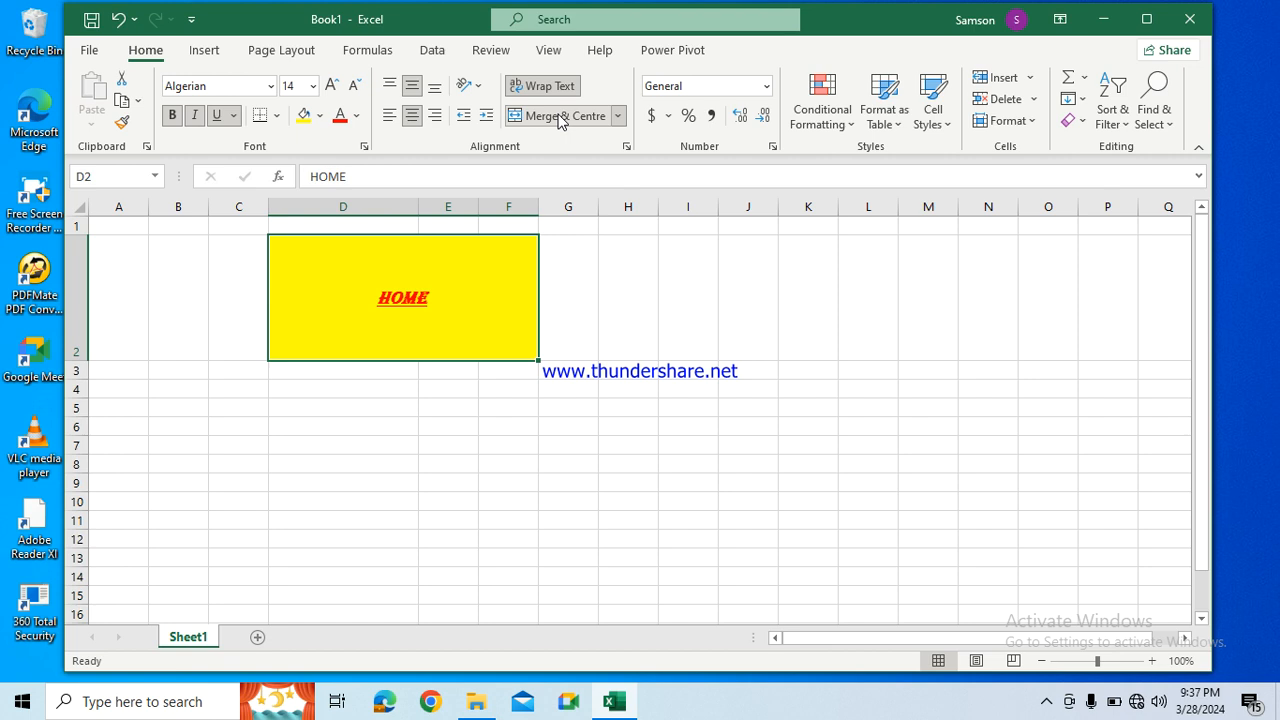
Step: Apply Merge Across and Merge Cells to the merged HOME block in D2:F2
left_click(618, 116)
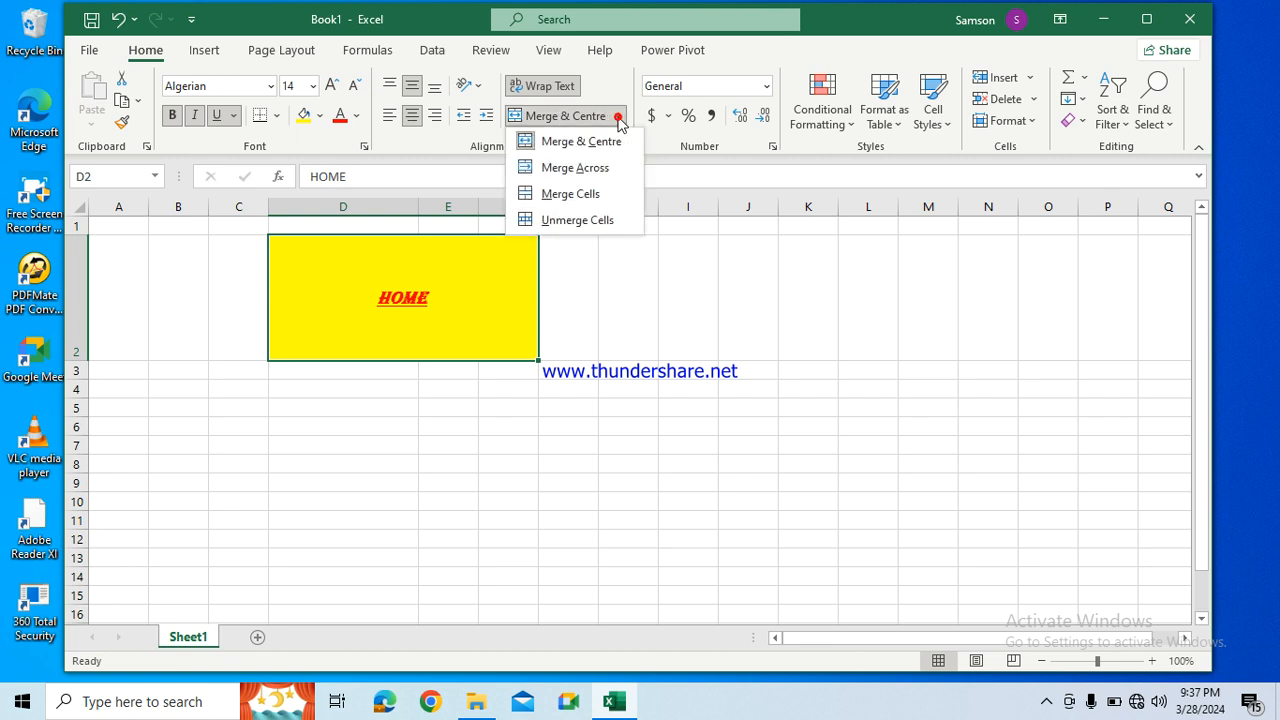
left_click(586, 168)
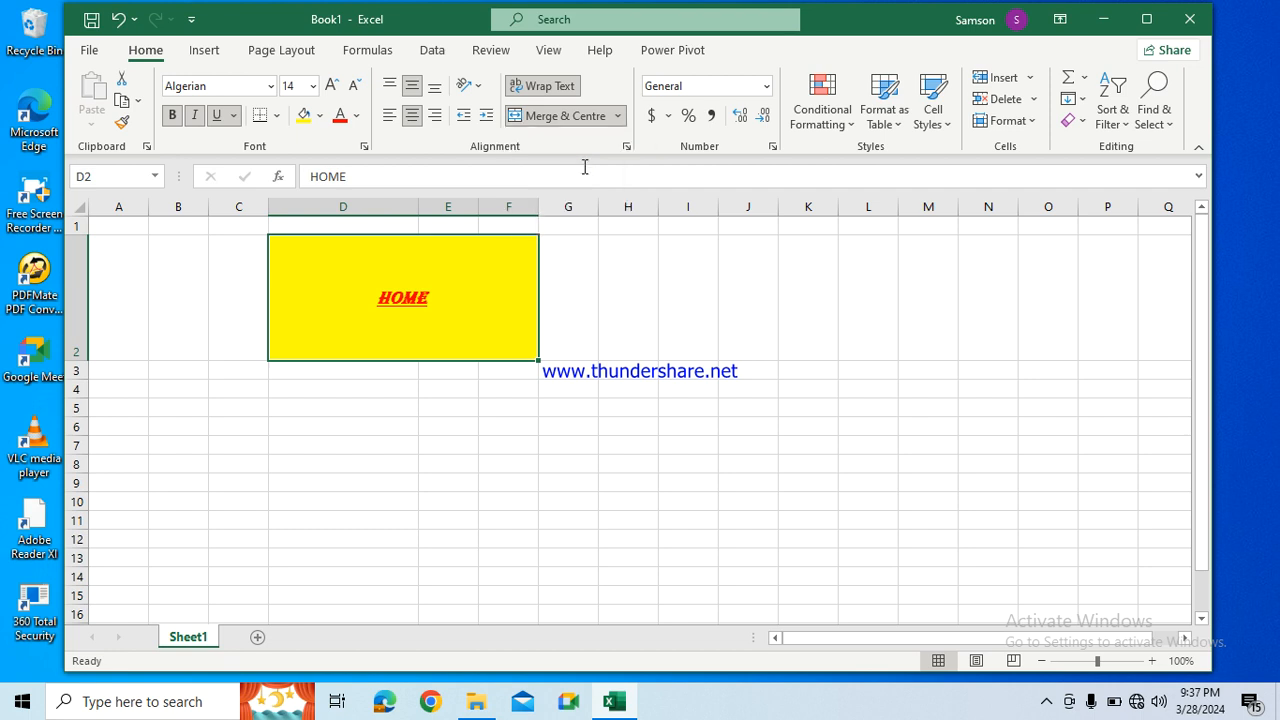
left_click(617, 117)
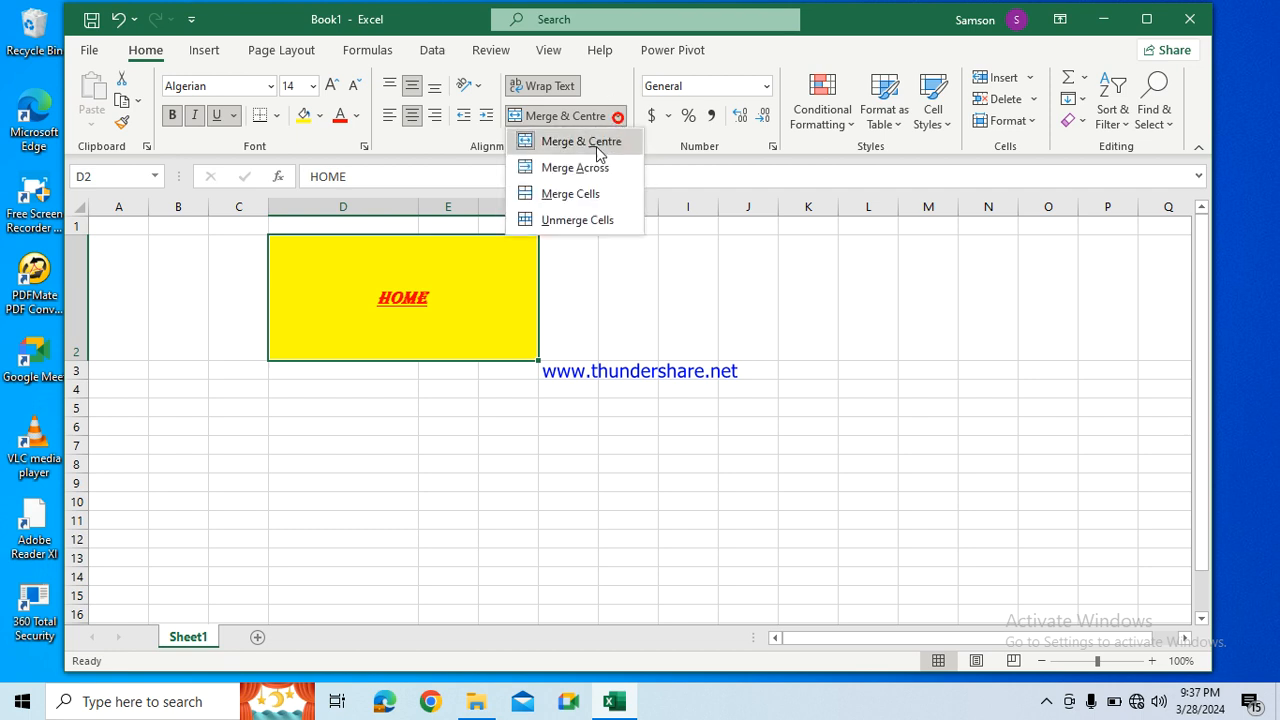
left_click(573, 176)
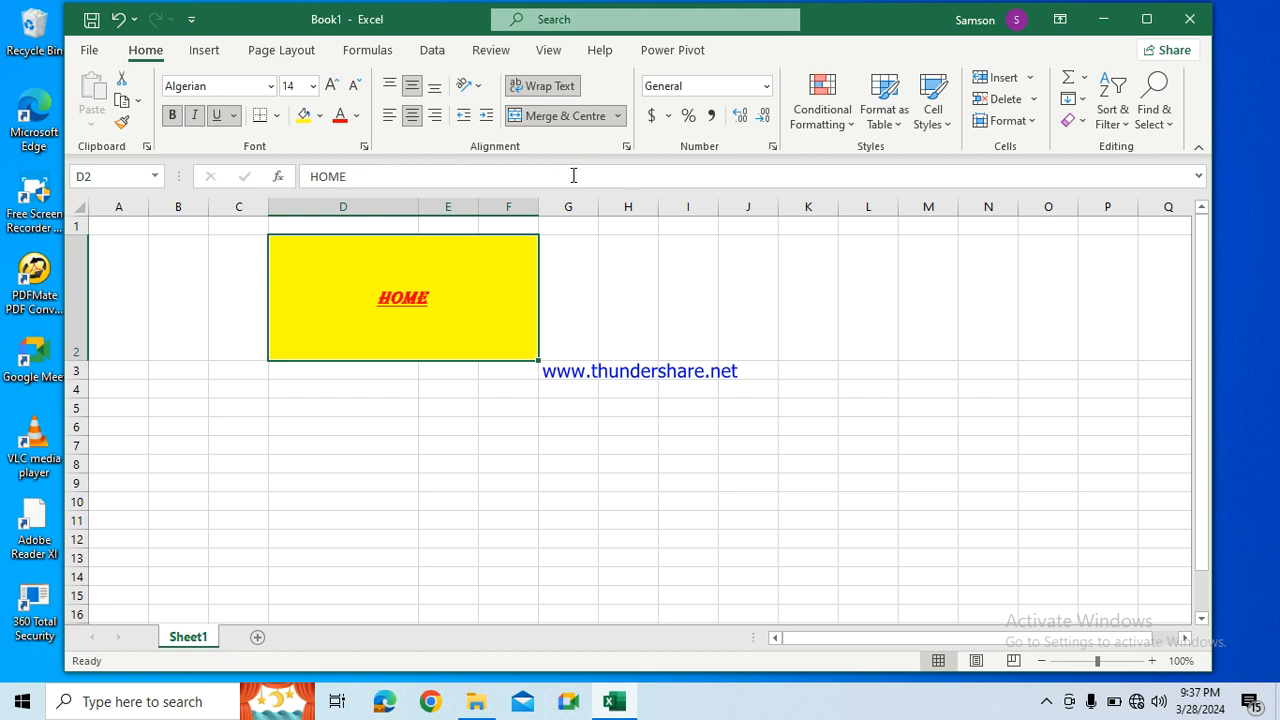
left_click(617, 116)
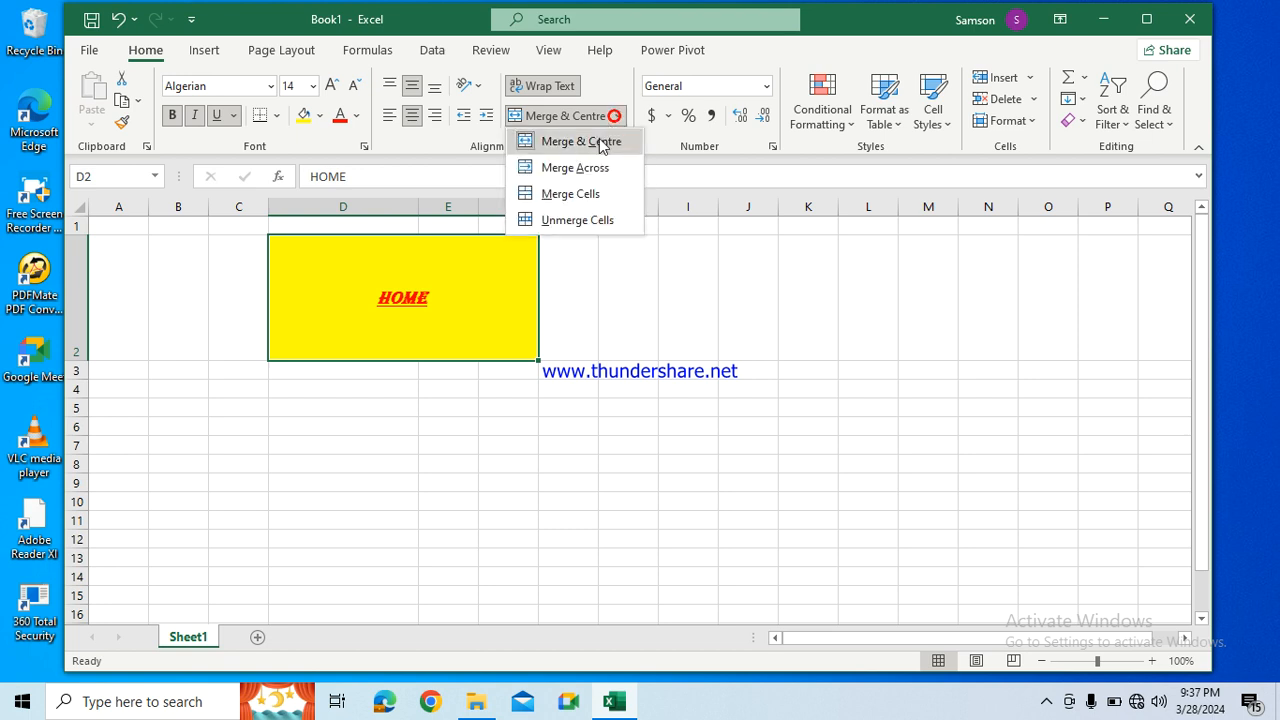
left_click(574, 196)
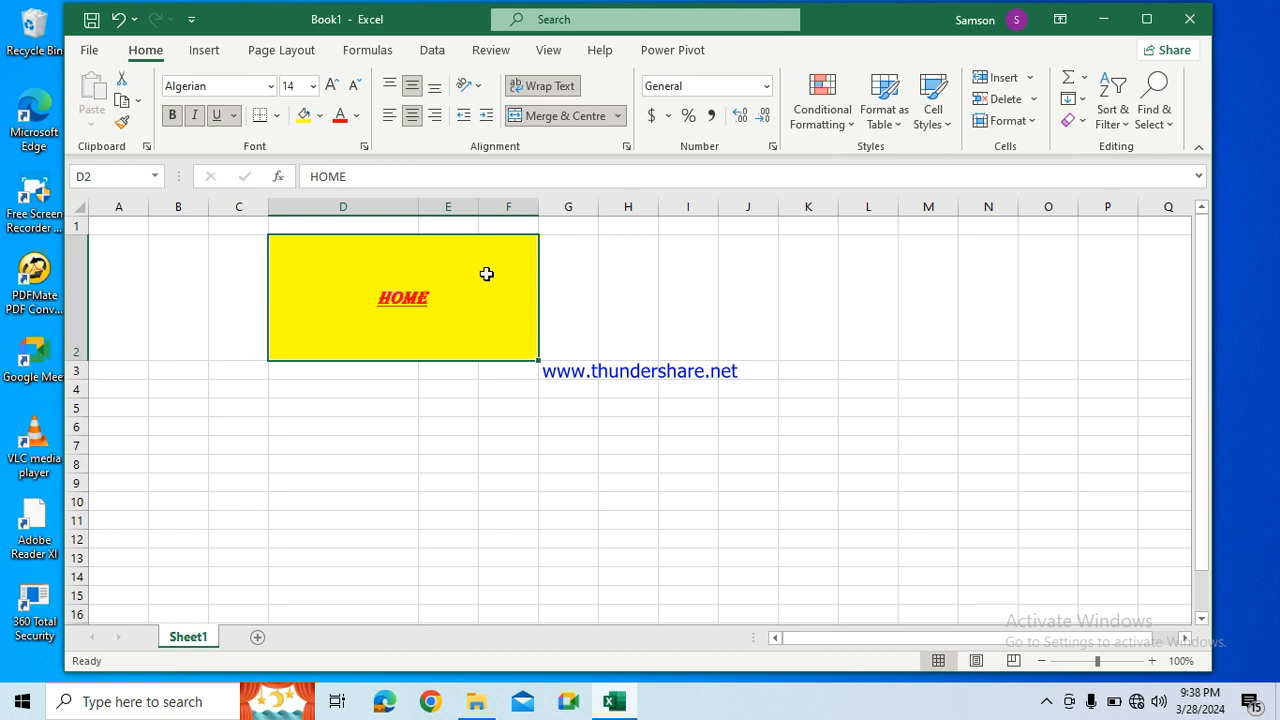
Step: Try the Number, Currency, Accounting, Short Date and Percentage formats on the merged HOME cell, and return it to General
left_click(769, 88)
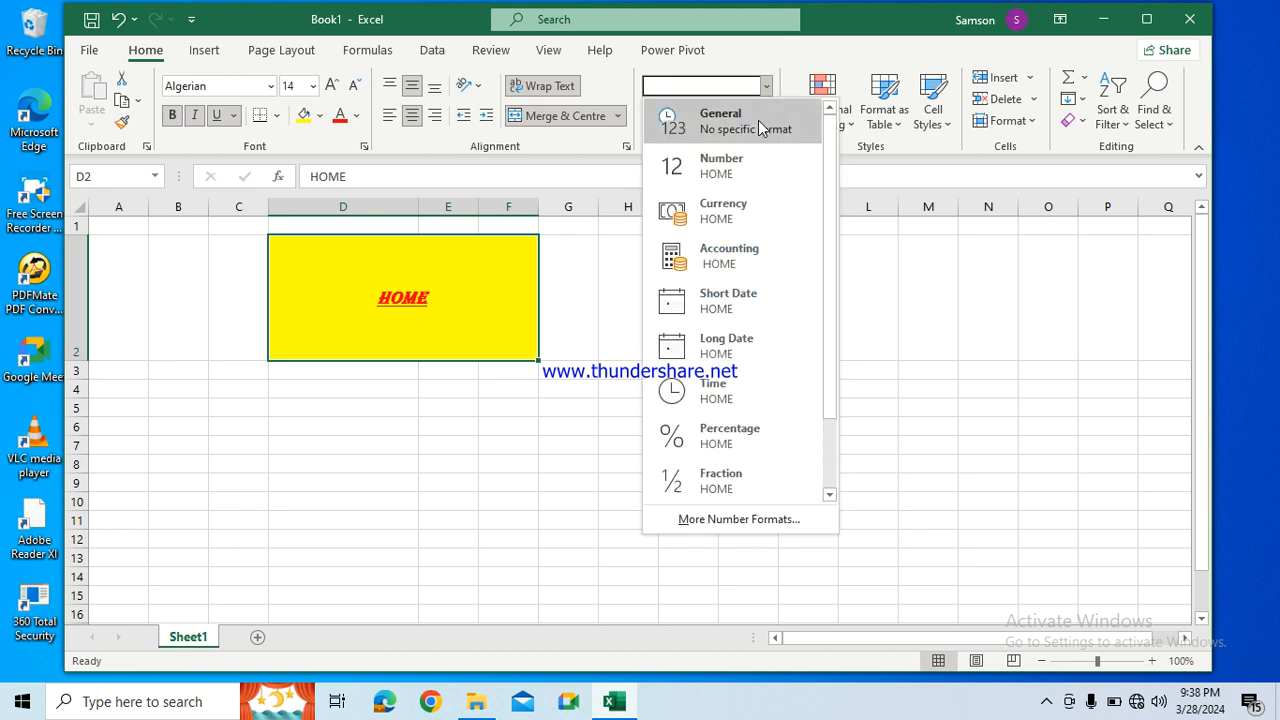
left_click(740, 167)
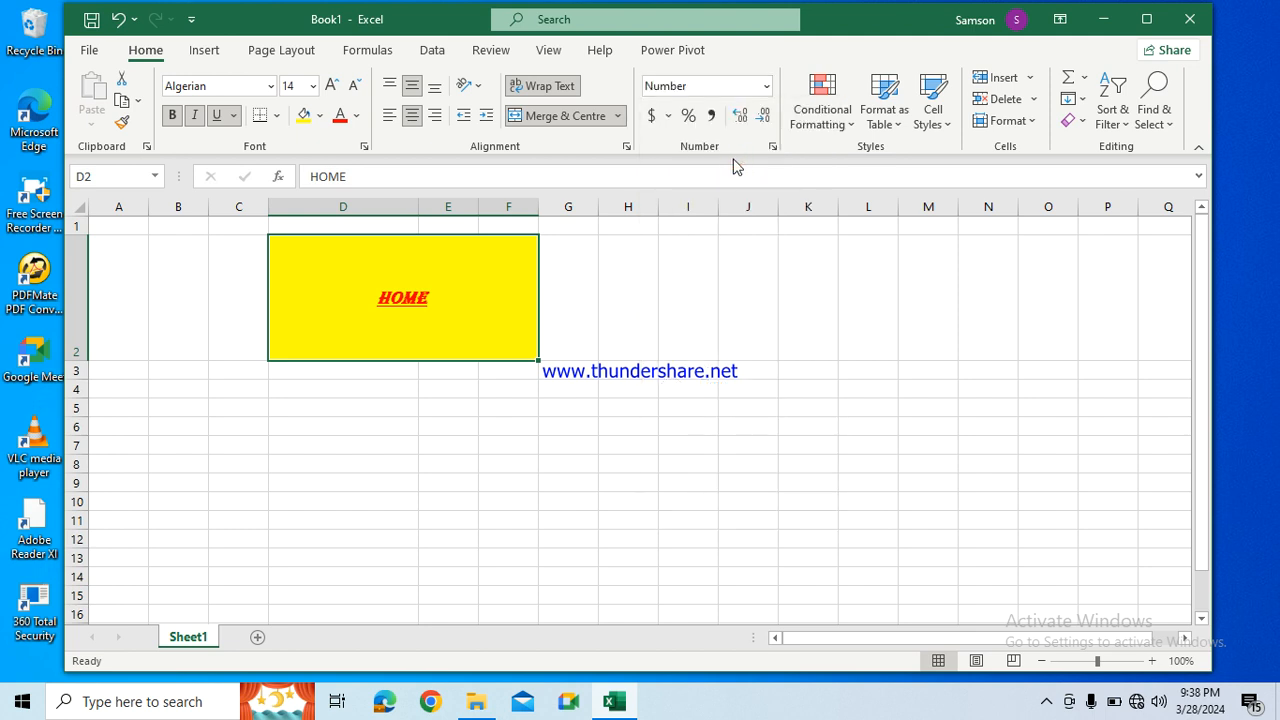
left_click(767, 86)
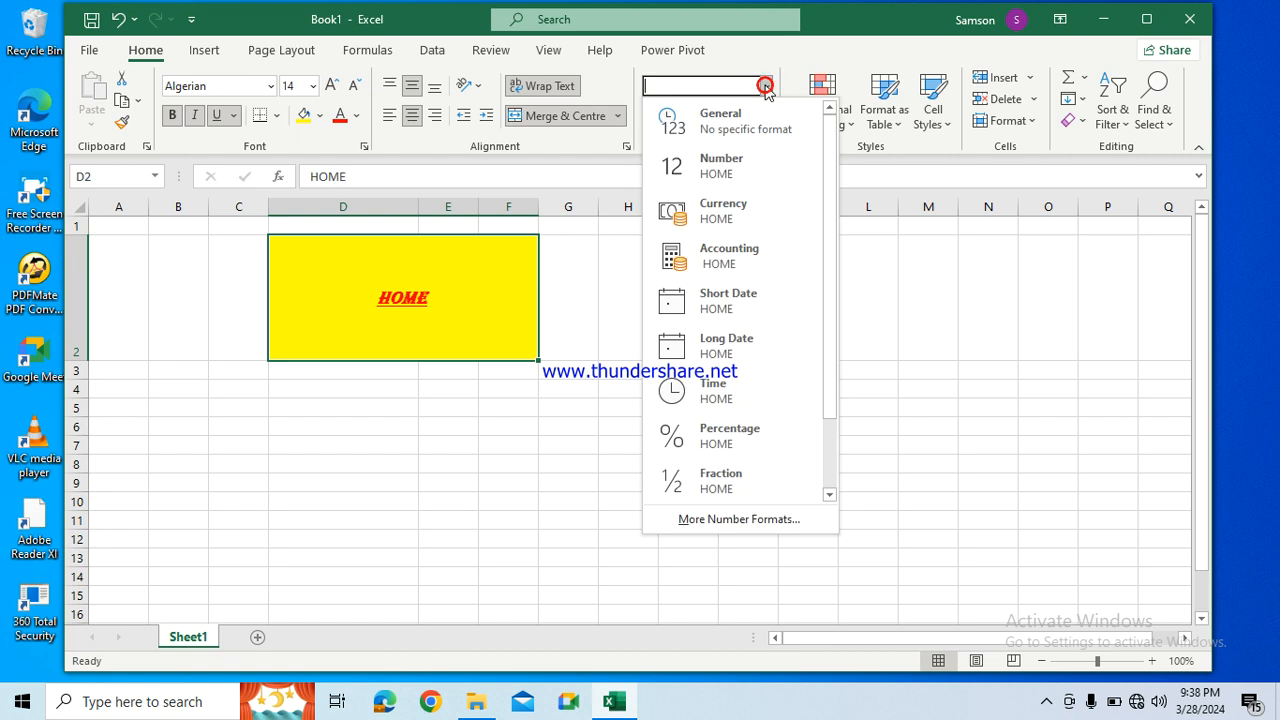
left_click(735, 213)
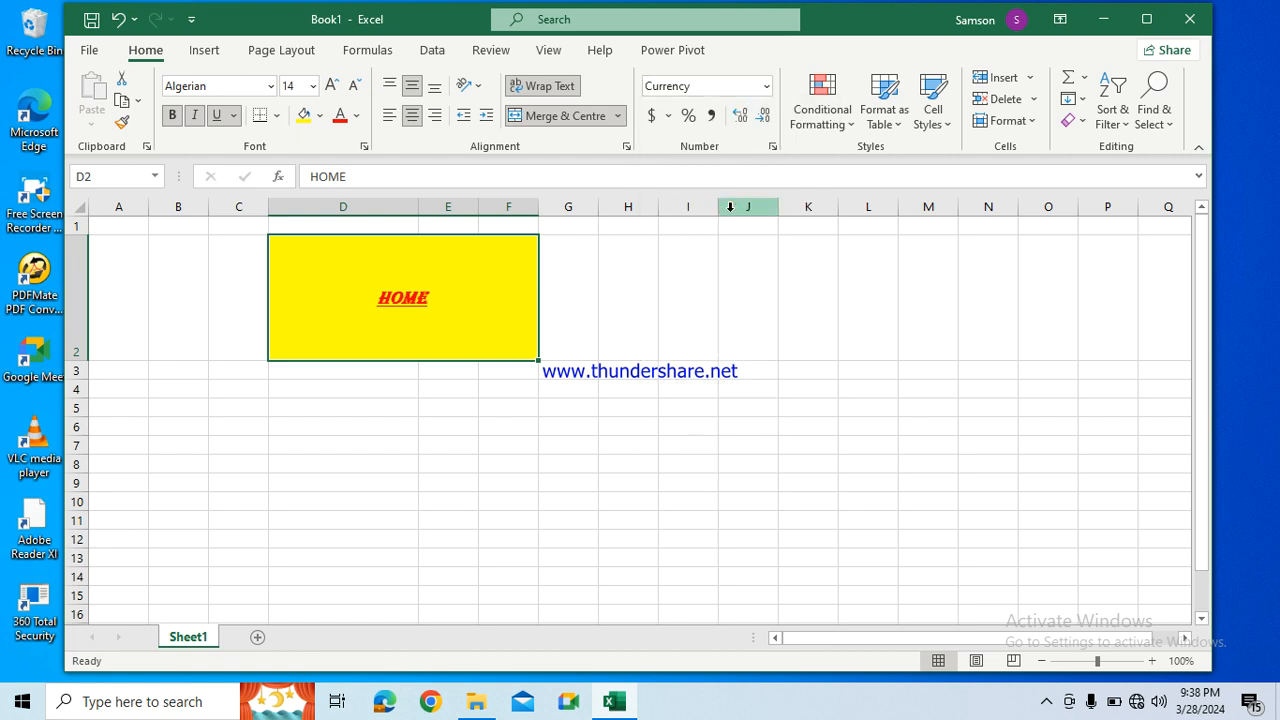
left_click(767, 86)
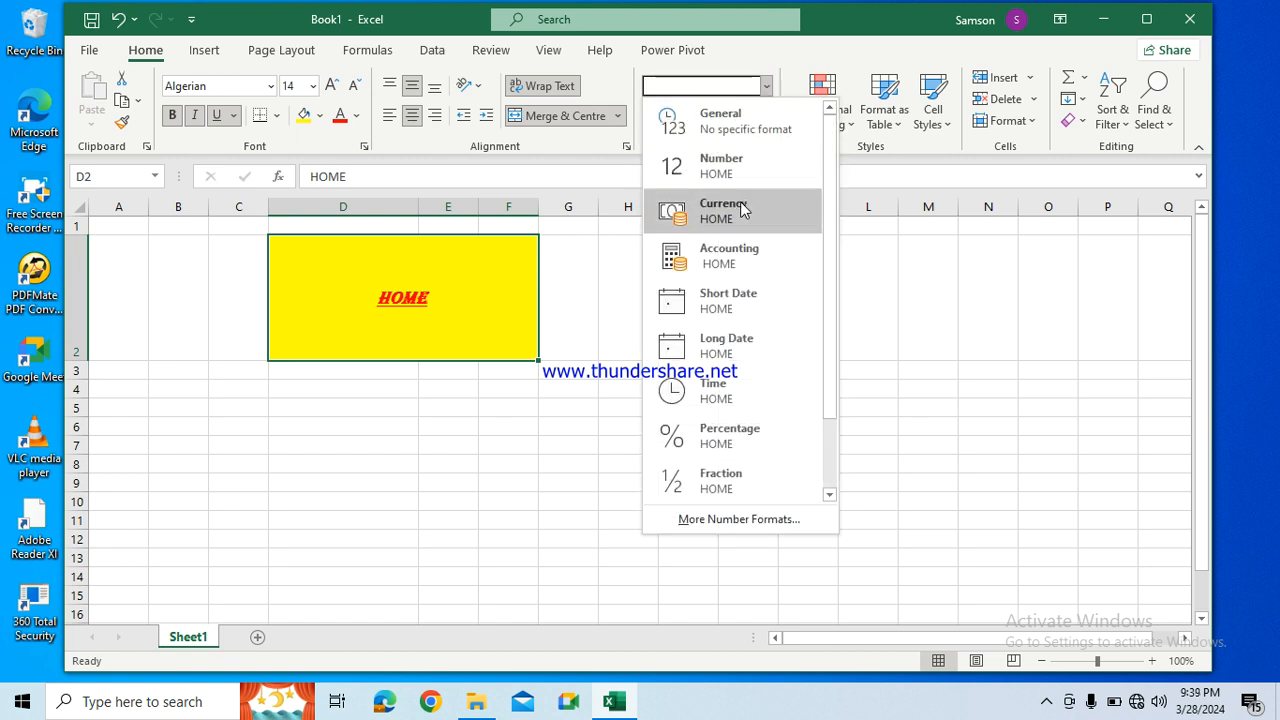
left_click(733, 252)
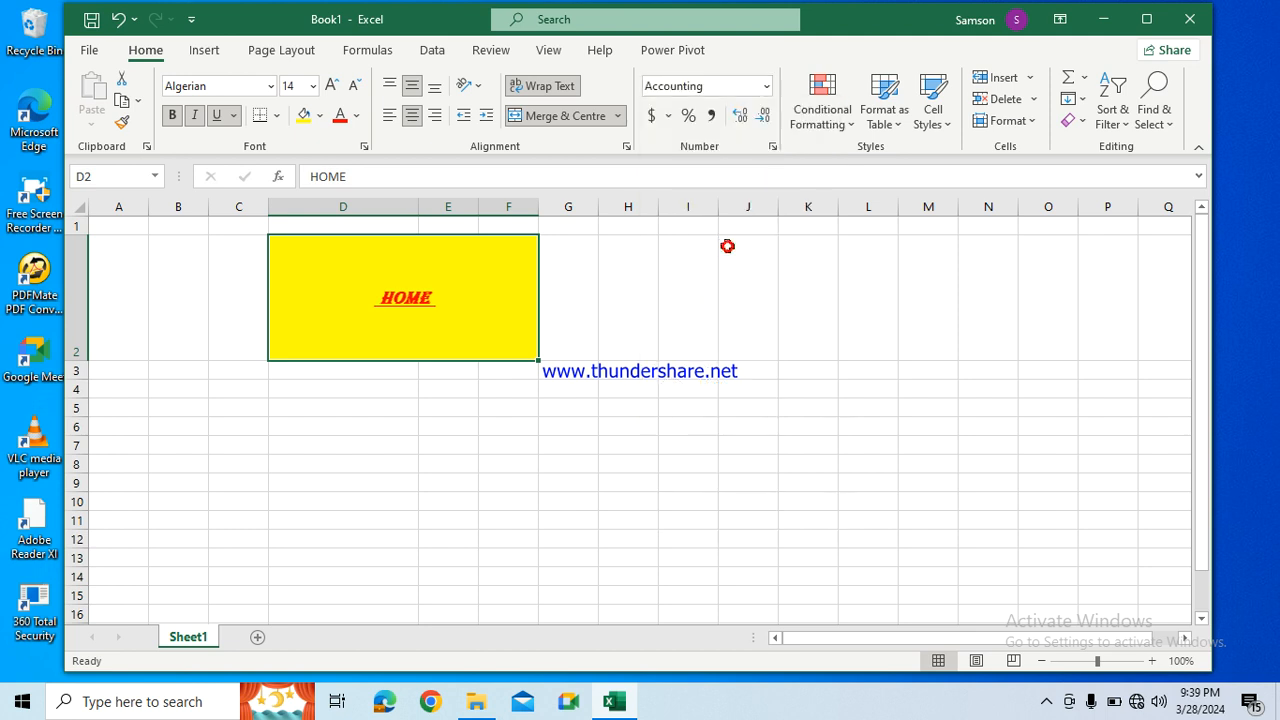
left_click(766, 87)
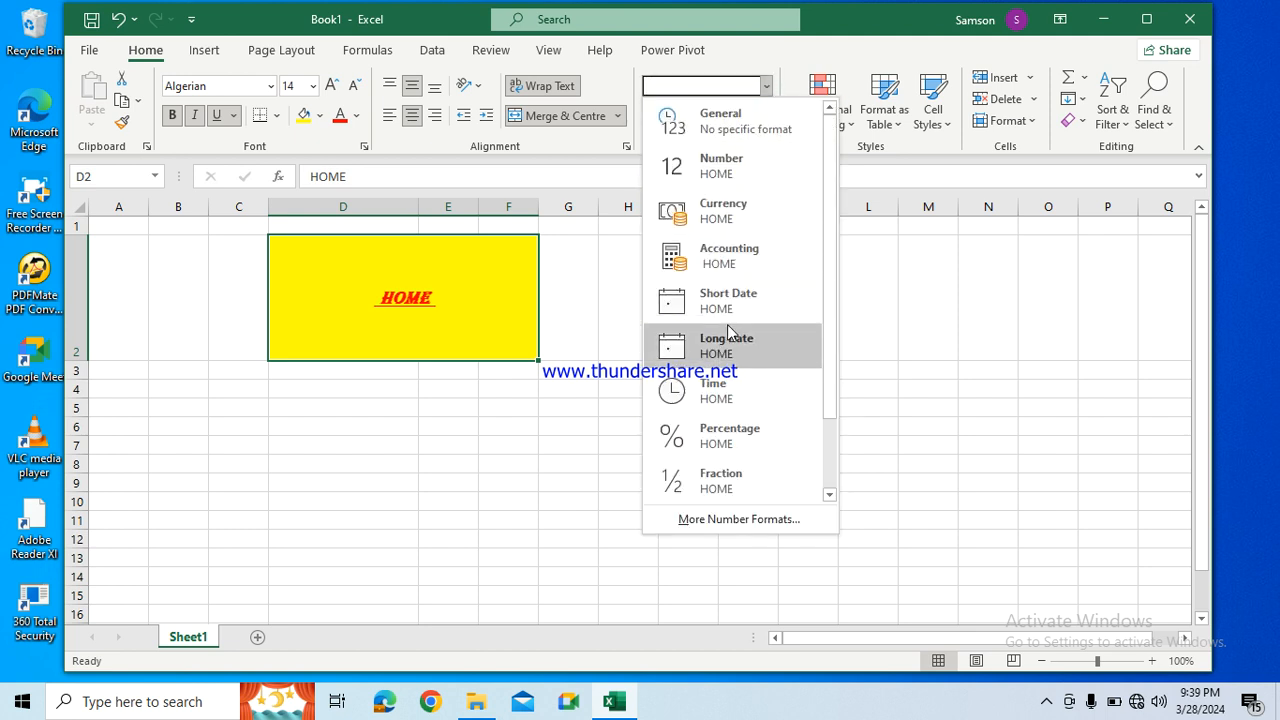
left_click(726, 310)
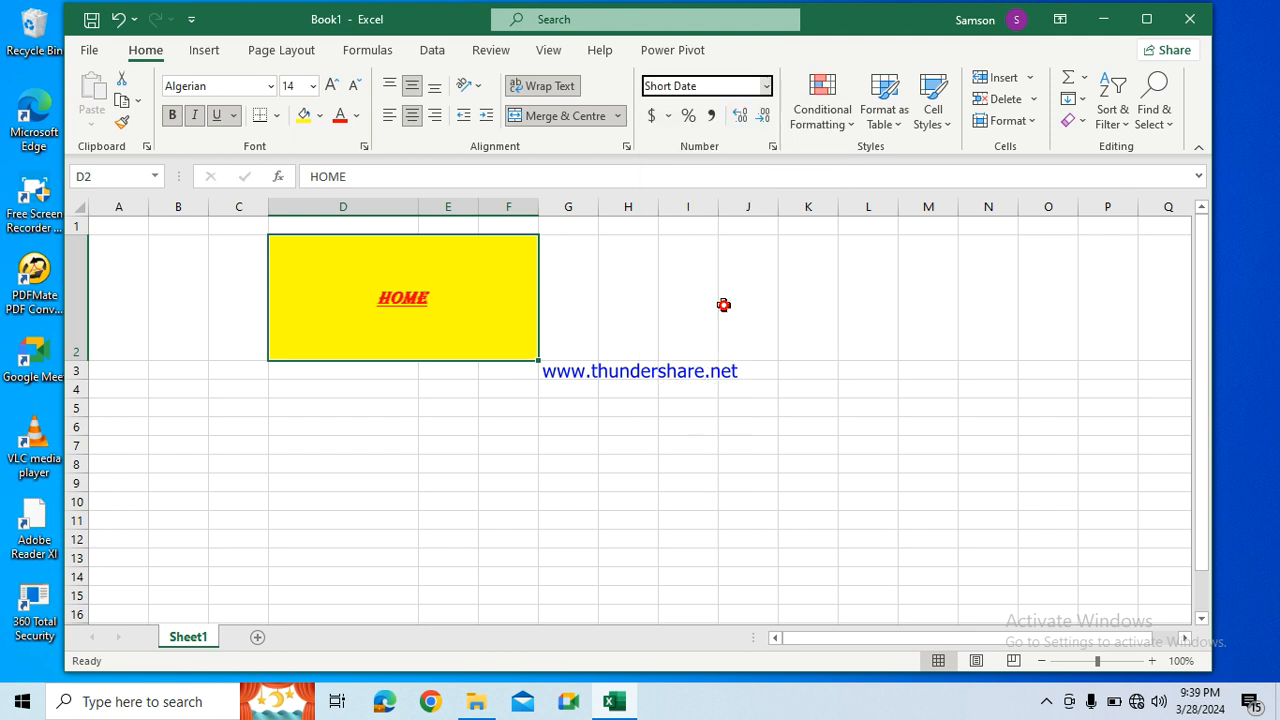
left_click(766, 86)
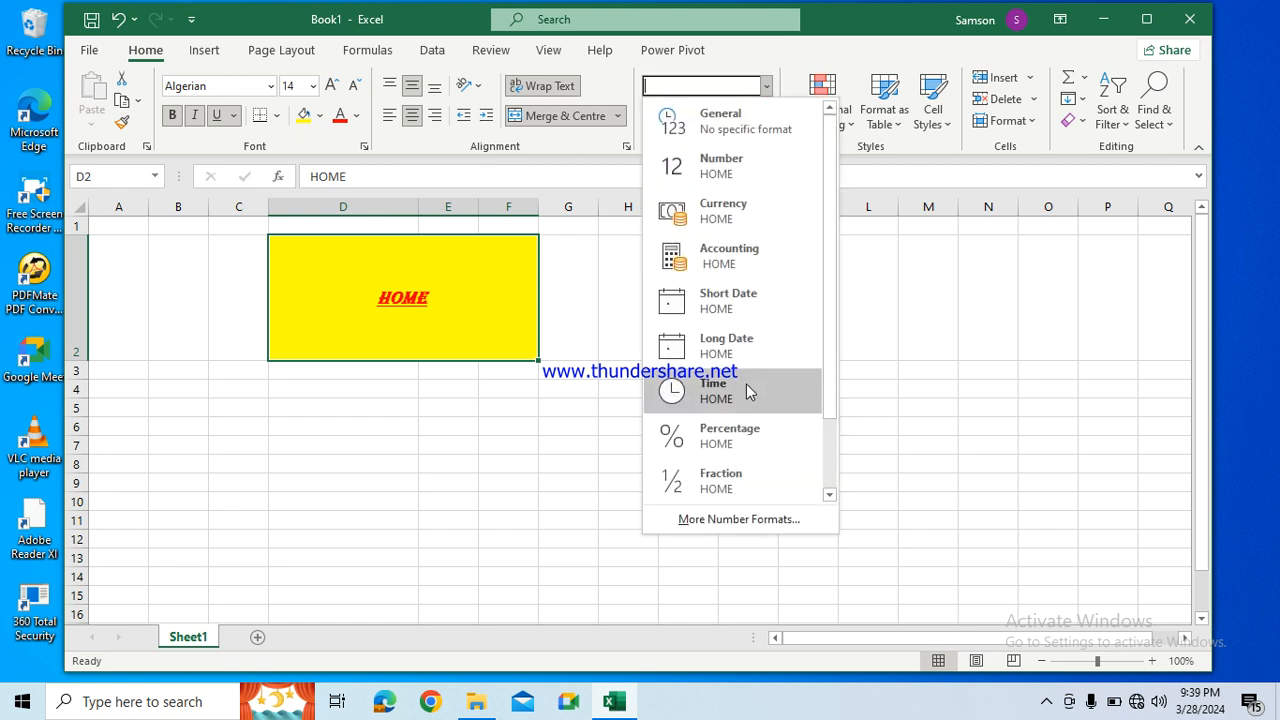
left_click(724, 442)
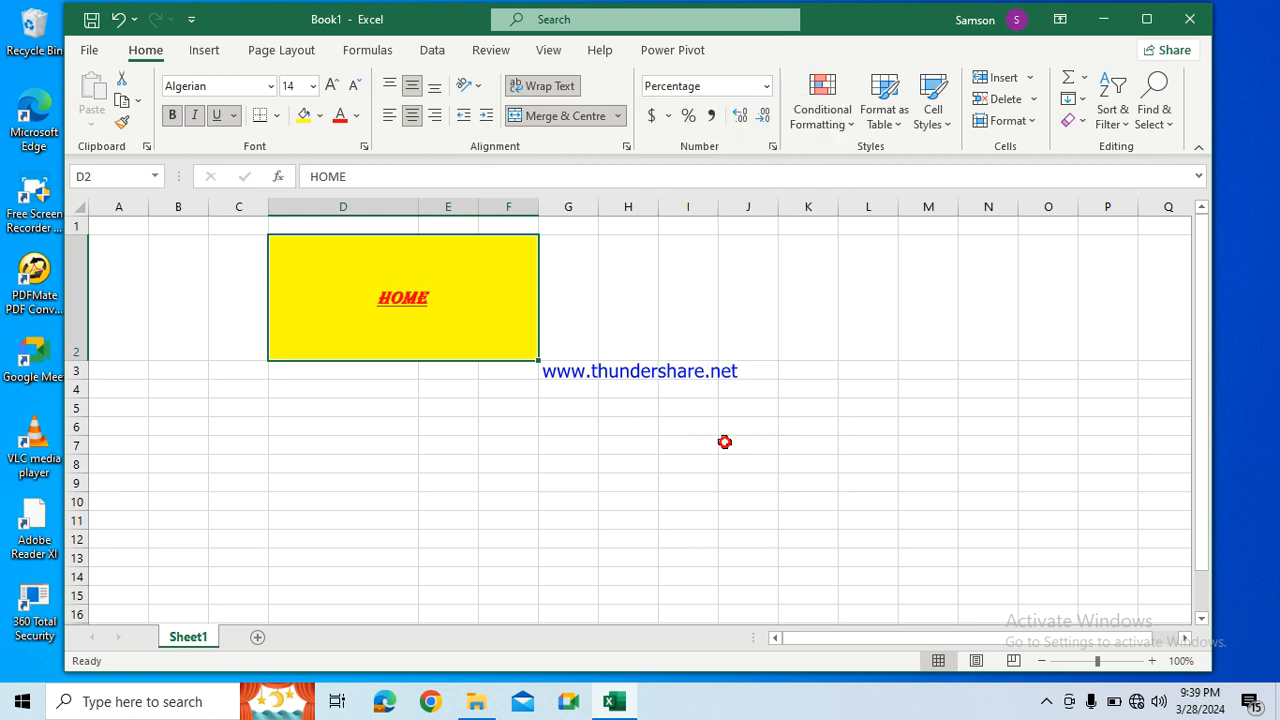
left_click(766, 86)
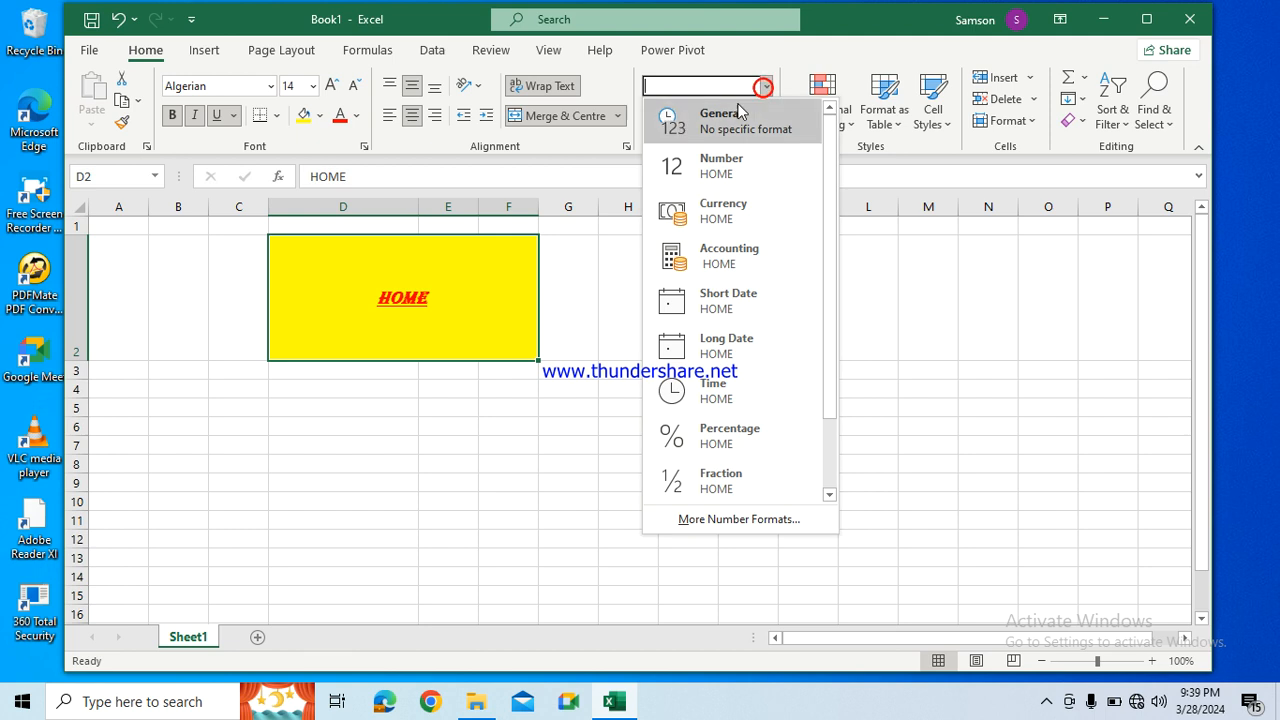
left_click(726, 120)
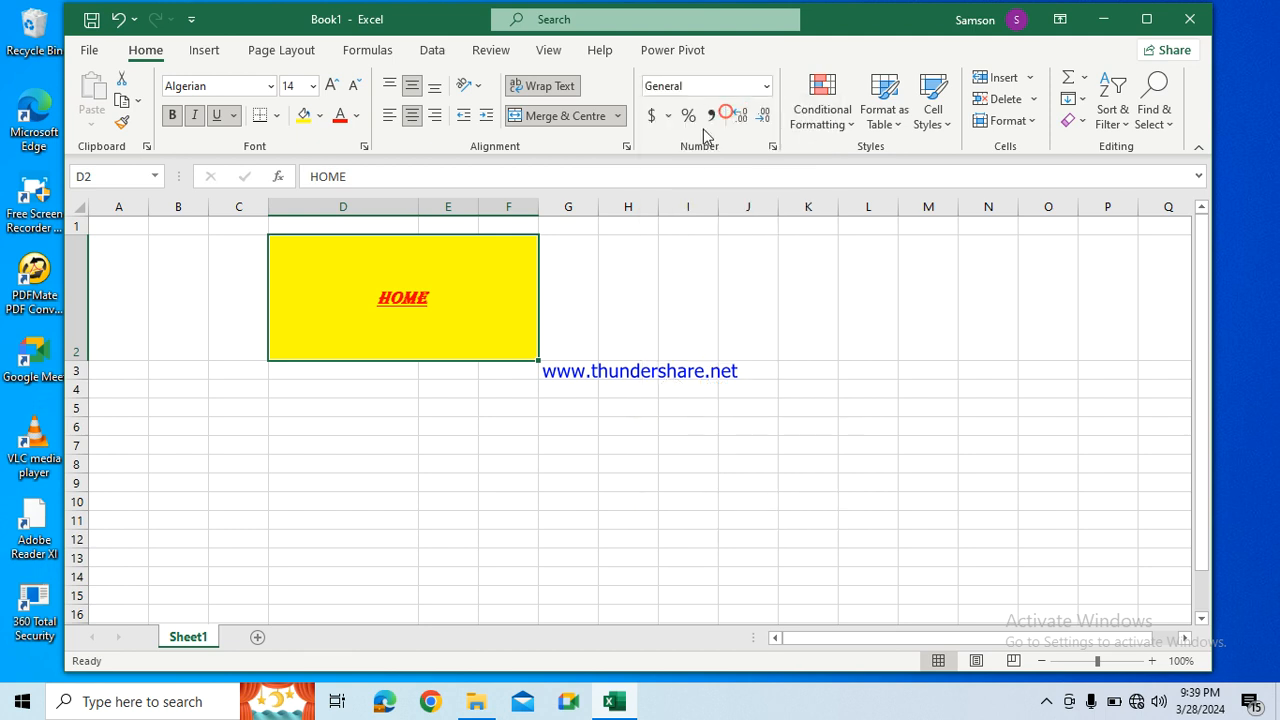
Step: Examine the number formats offered for column G, and close the list without applying any
left_click(575, 372)
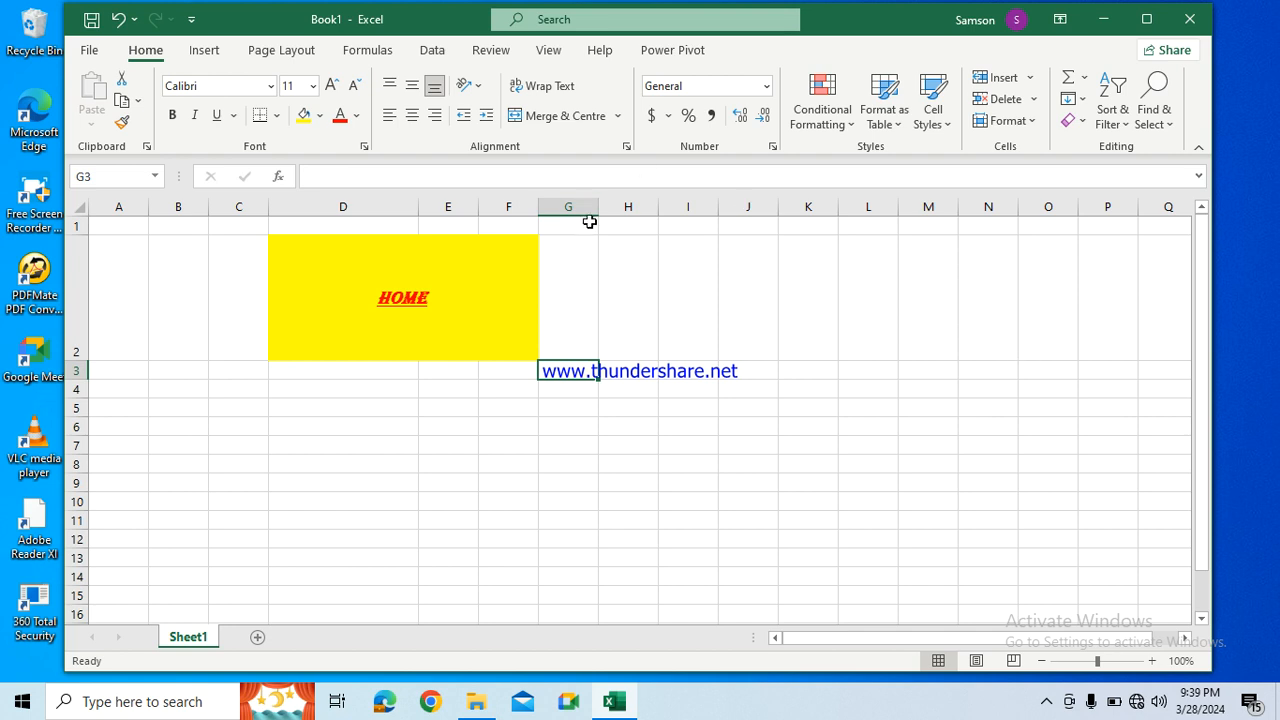
left_click(579, 206)
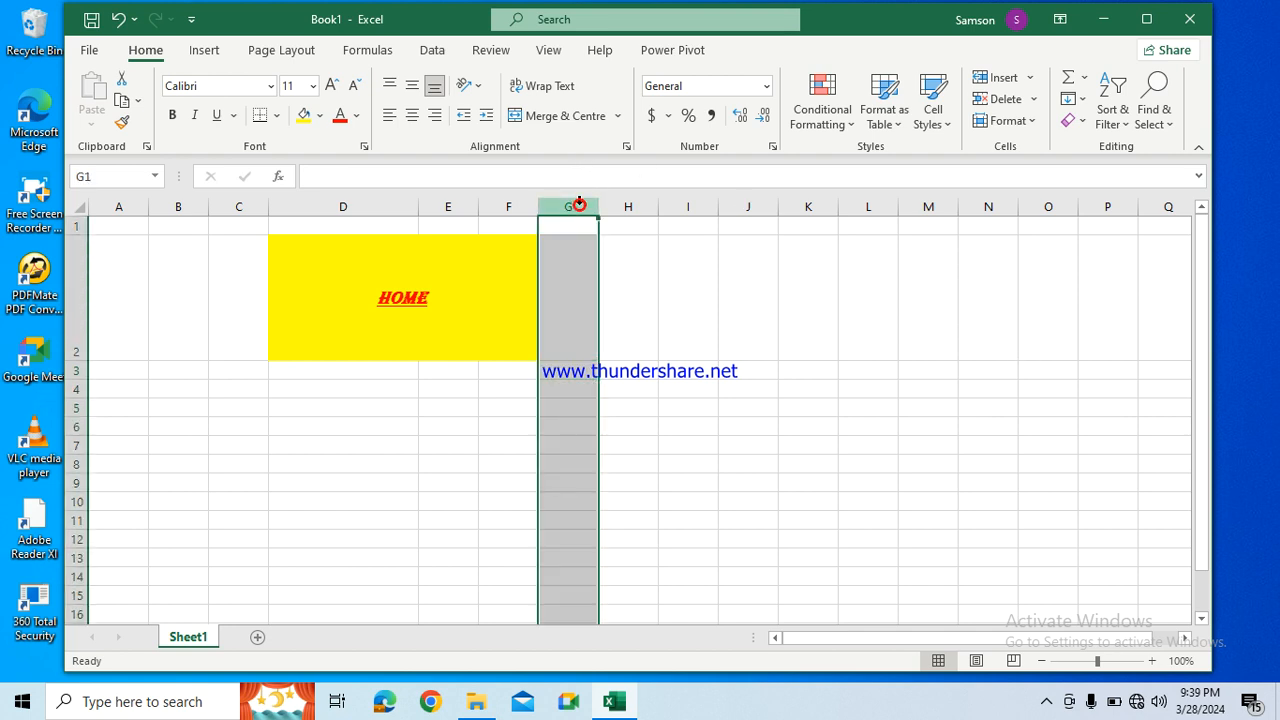
left_click(766, 87)
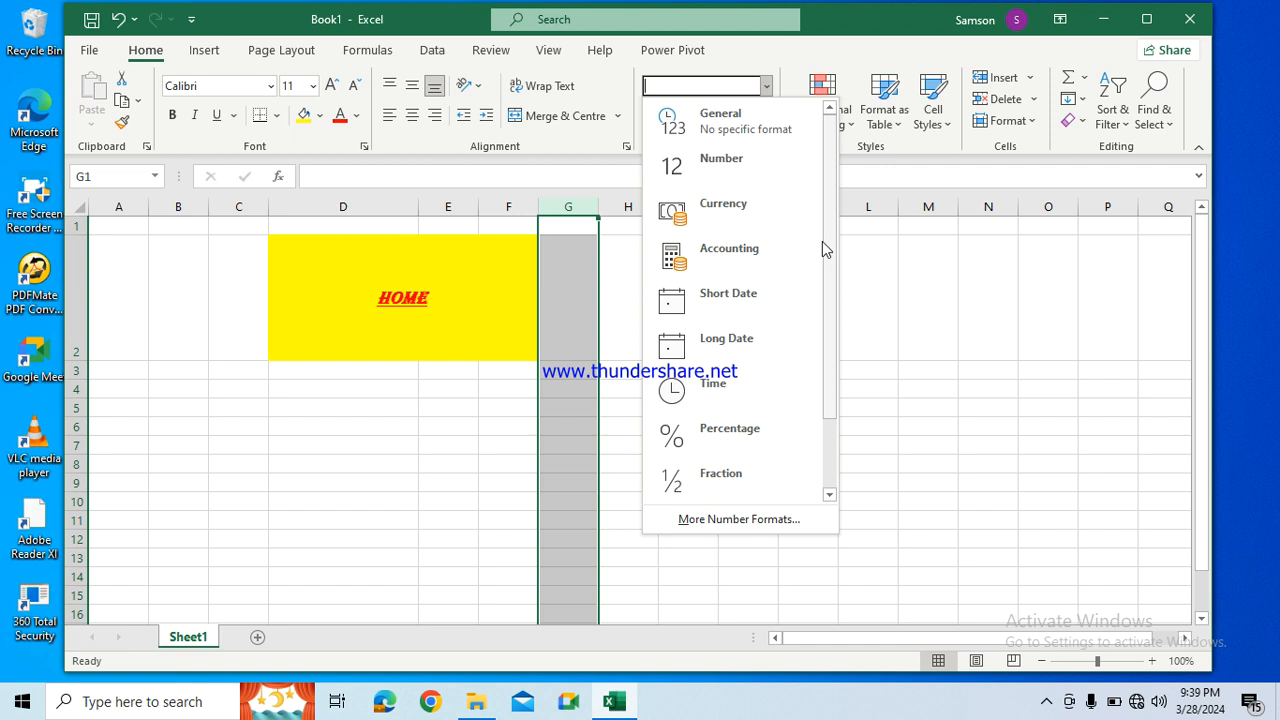
left_click(886, 301)
left_click(656, 394)
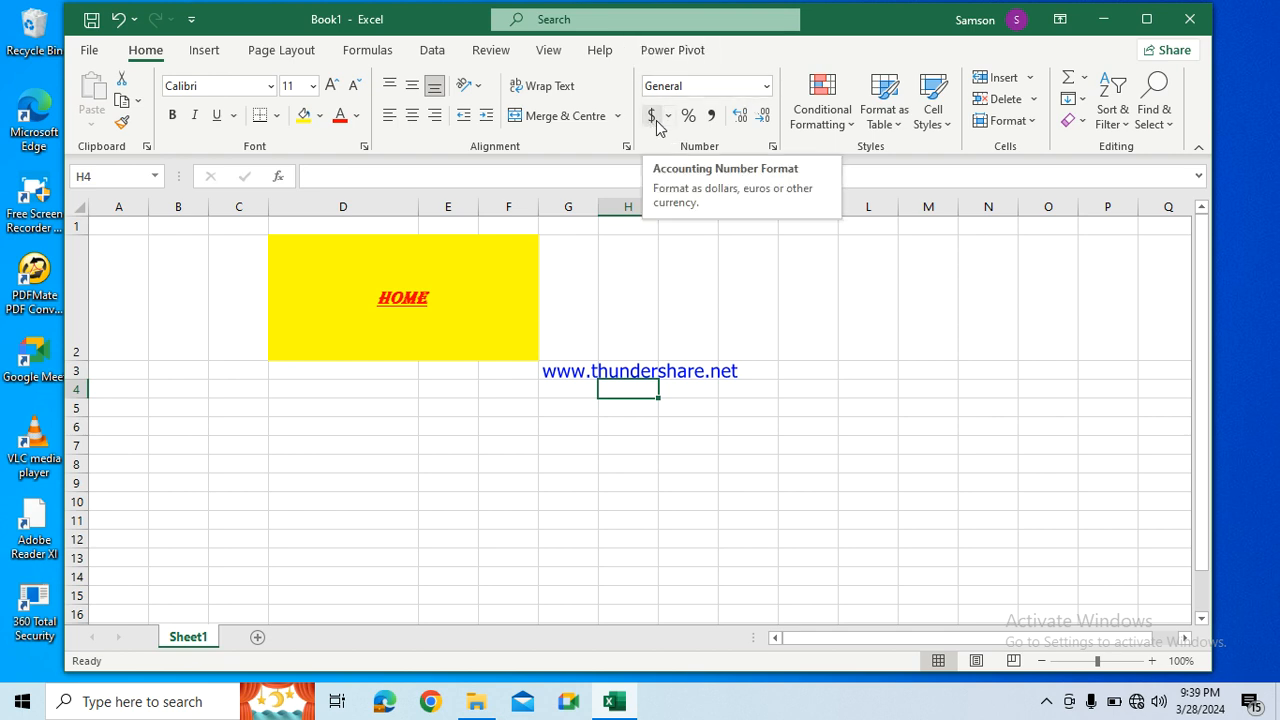
Step: Enter 55 in cell H3, and reselect that cell
left_click(618, 369)
type("55")
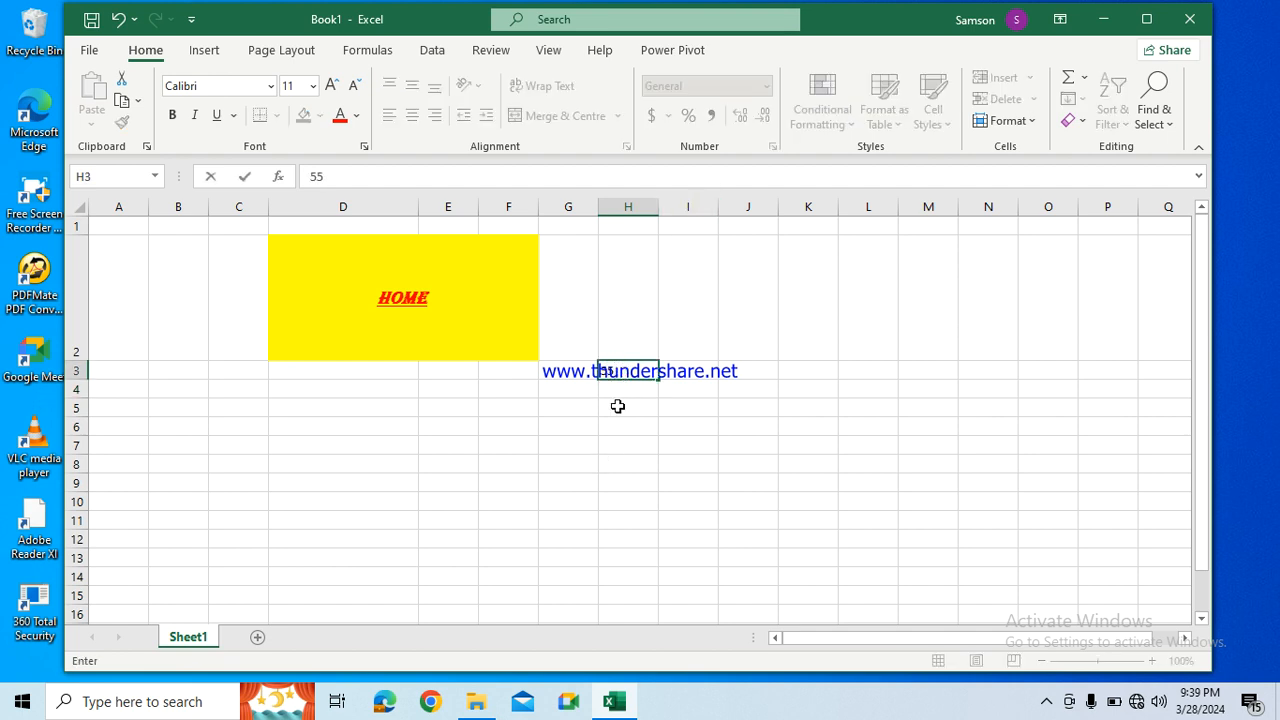
left_click(618, 407)
left_click(622, 371)
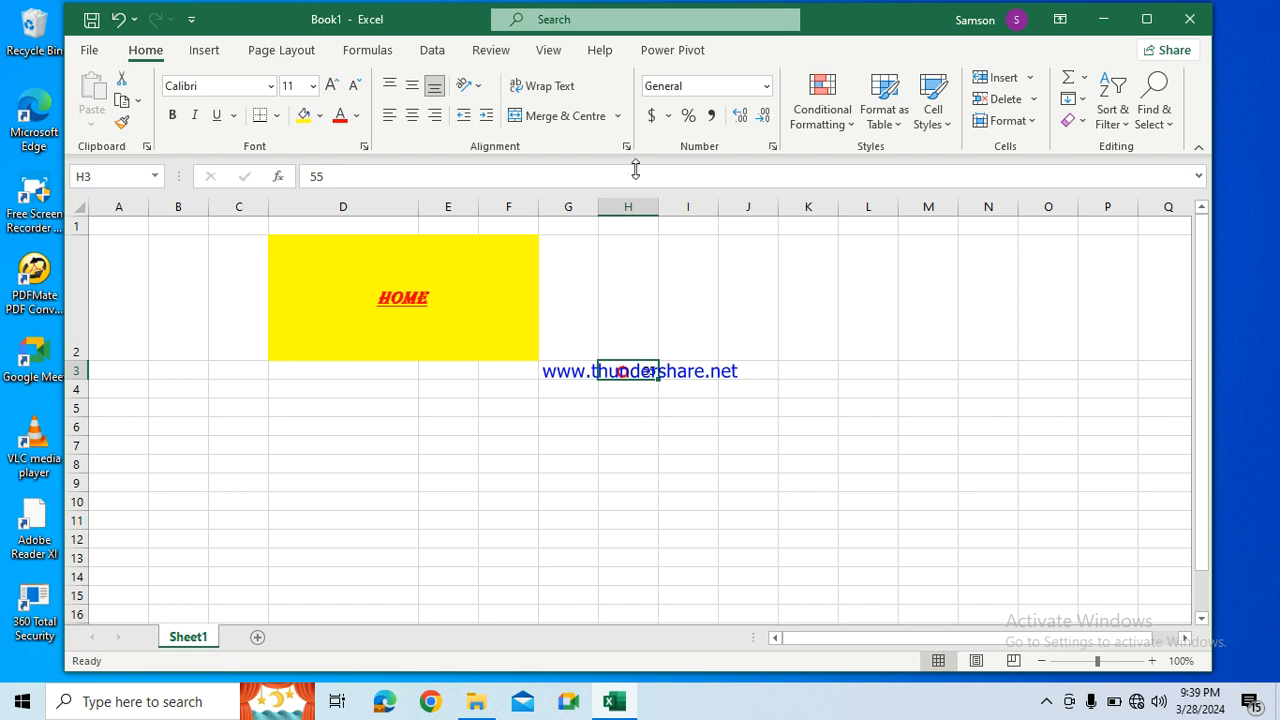
Step: Apply the dollar Accounting number format to cell H3
left_click(651, 116)
left_click(668, 116)
left_click(686, 172)
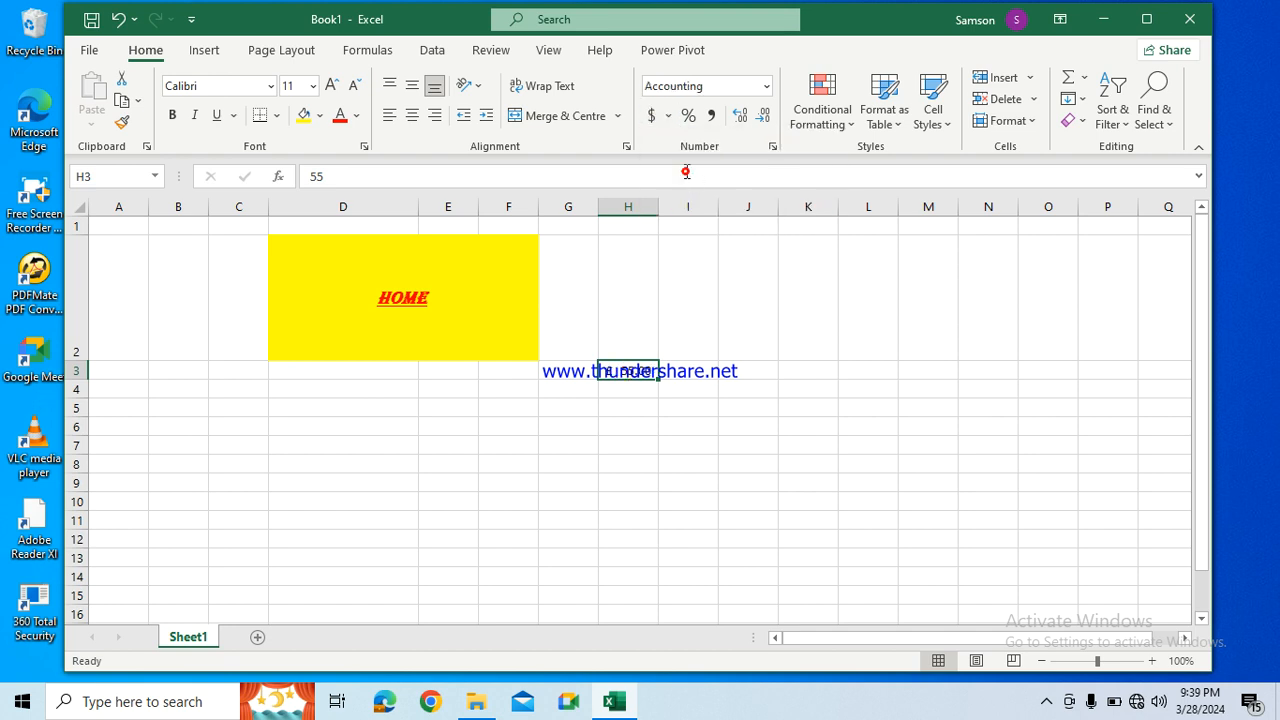
Step: Change the Accounting currency symbol of cell H3 to ₦ Fulah (Nigeria)
left_click(670, 117)
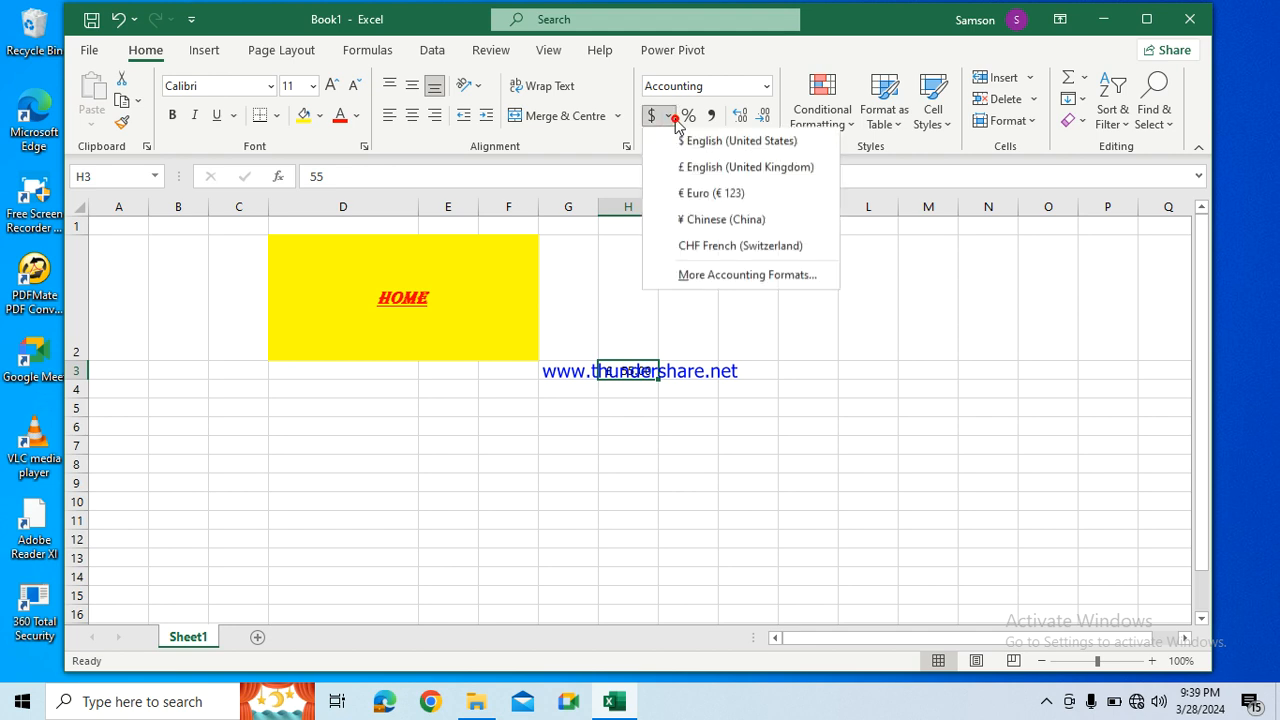
left_click(741, 276)
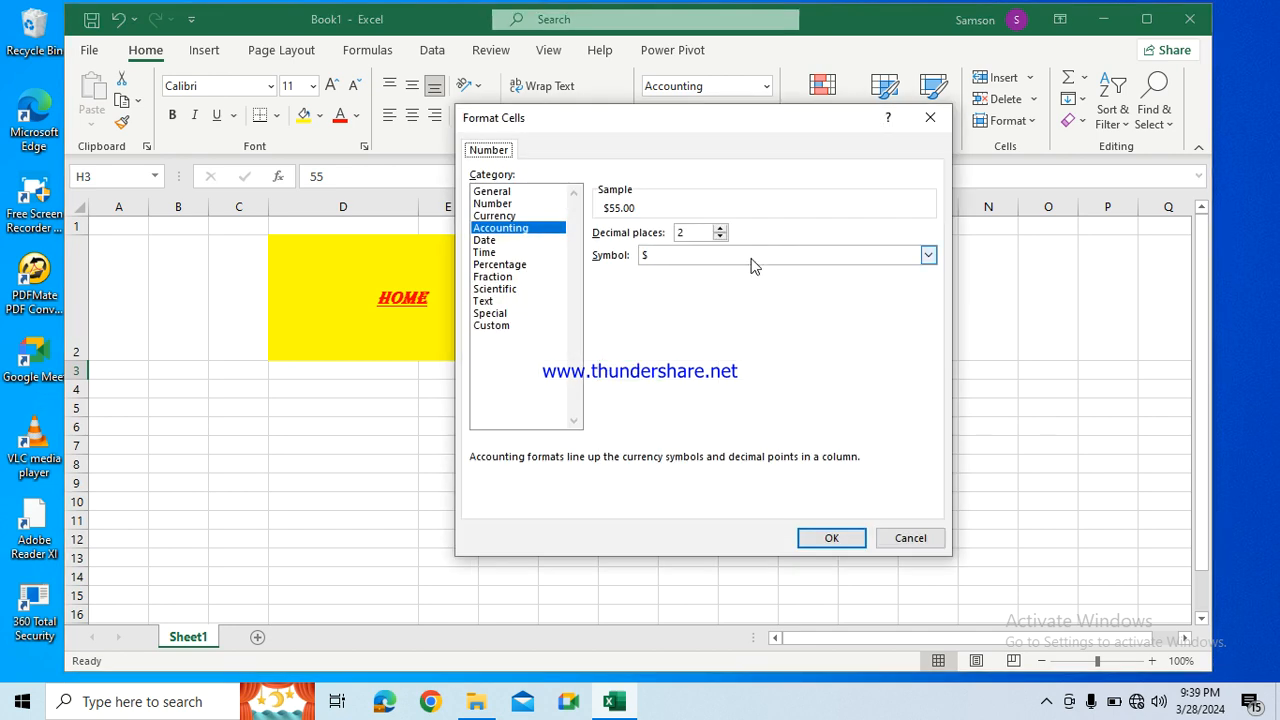
left_click(668, 258)
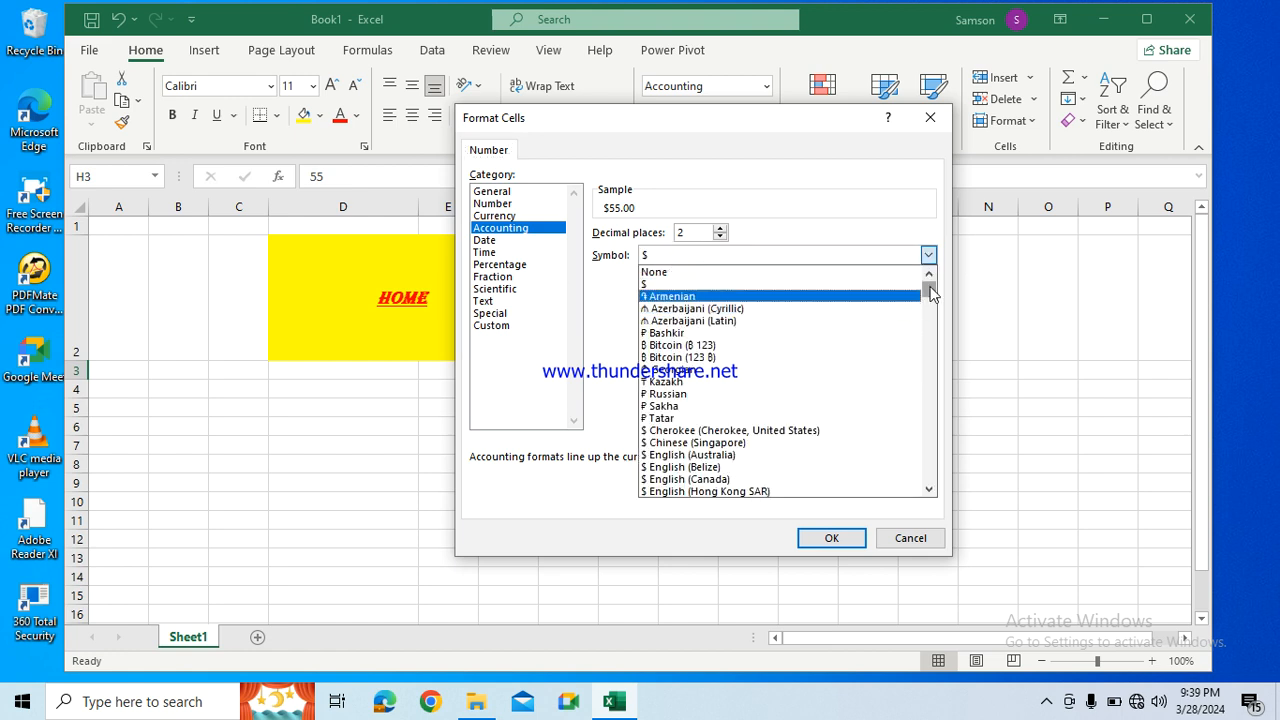
mouse_move(930, 293)
left_mouse_down()
mouse_move(928, 389)
mouse_move(926, 316)
left_mouse_up()
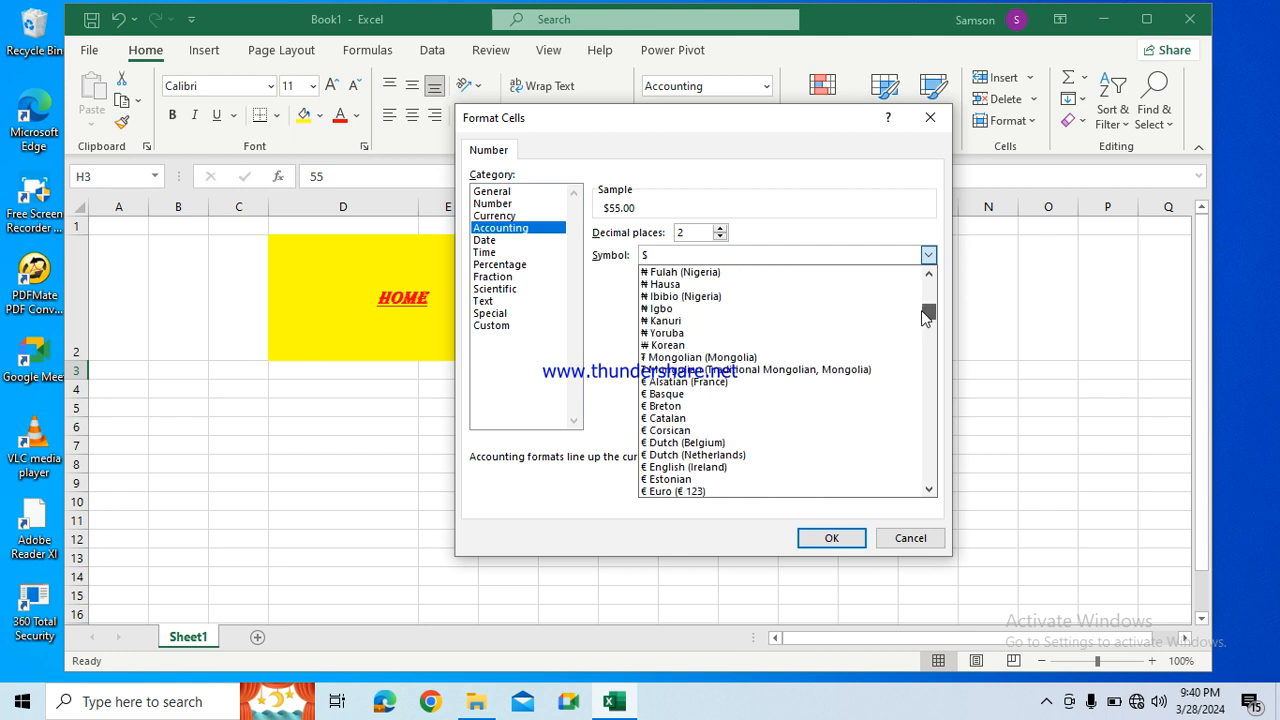
left_click(712, 273)
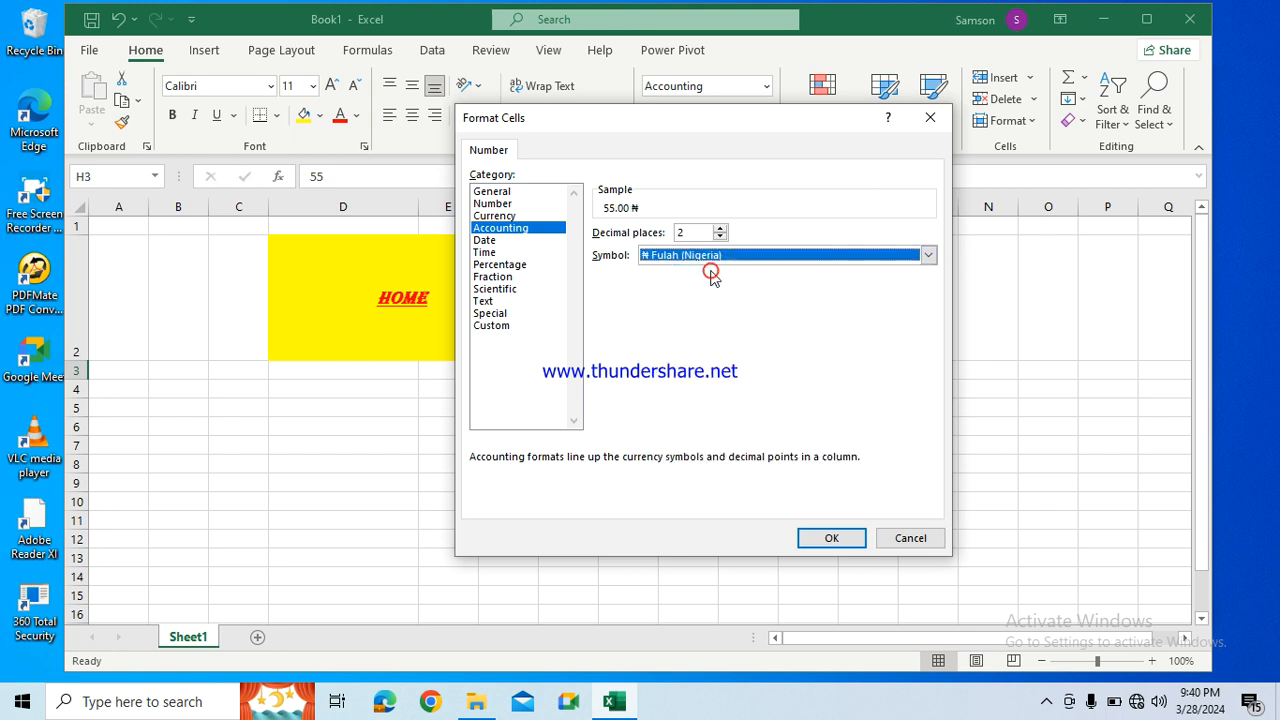
left_click(833, 540)
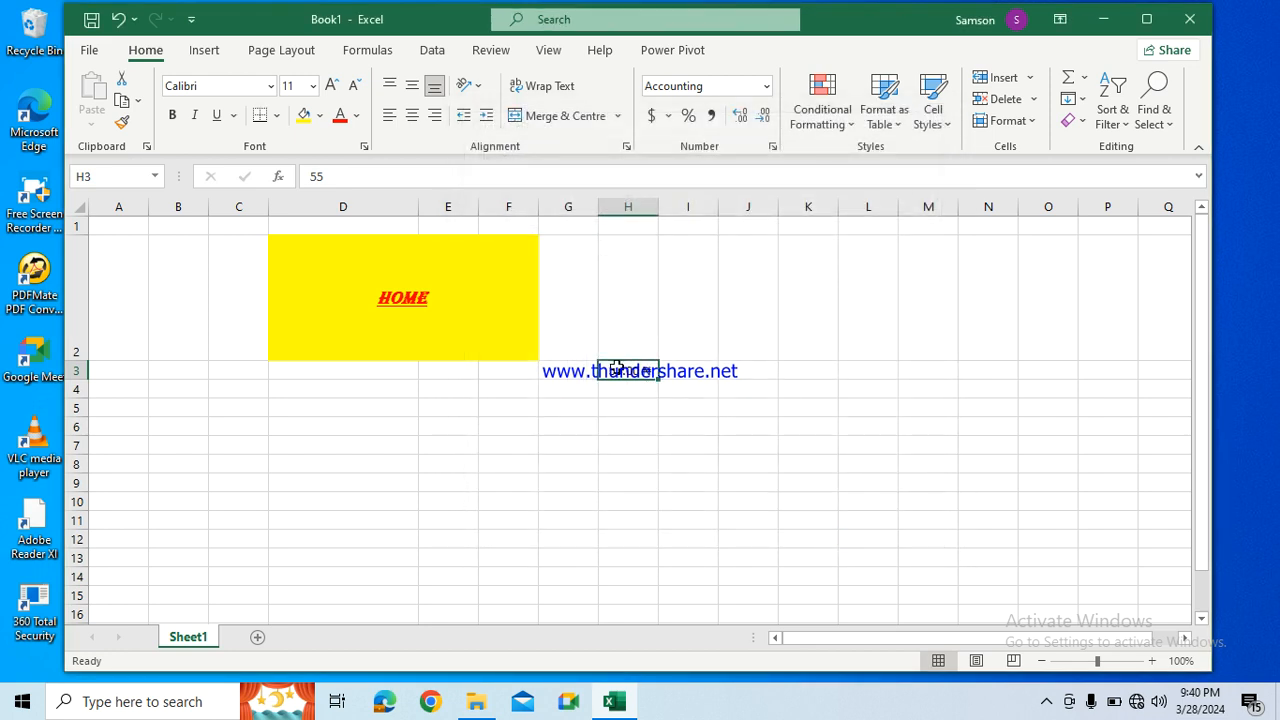
Step: Reselect cell H3 and reapply the default dollar Accounting format to it
left_click(618, 395)
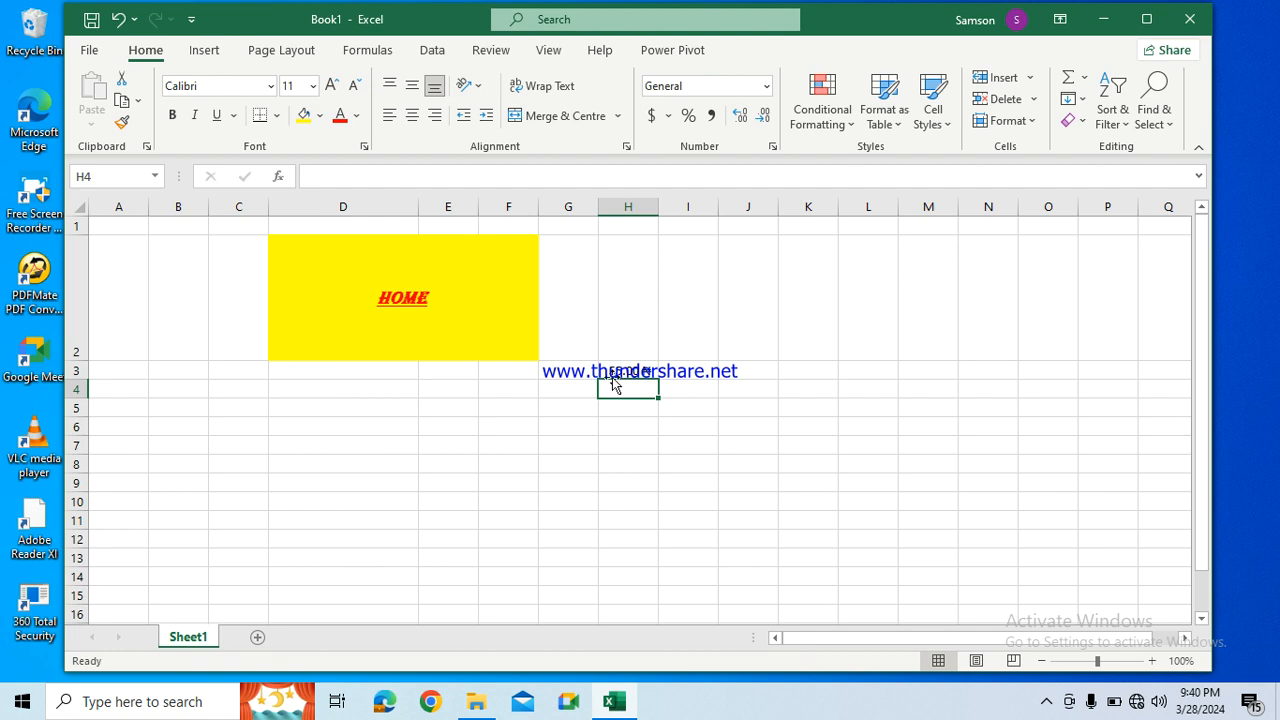
left_click(618, 371)
left_click(652, 117)
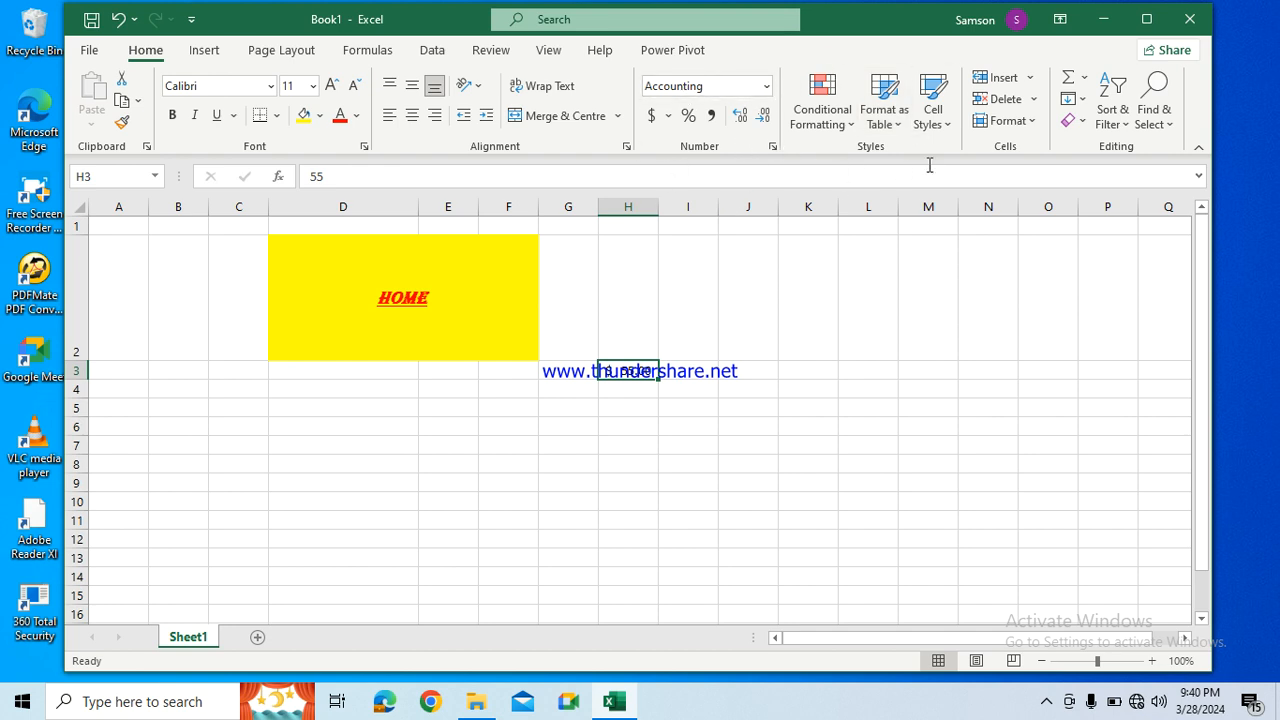
Step: Examine the conditional formatting choices: highlight rules, top/bottom rules, data bars, colour scales and icon sets
left_click(852, 126)
mouse_move(867, 165)
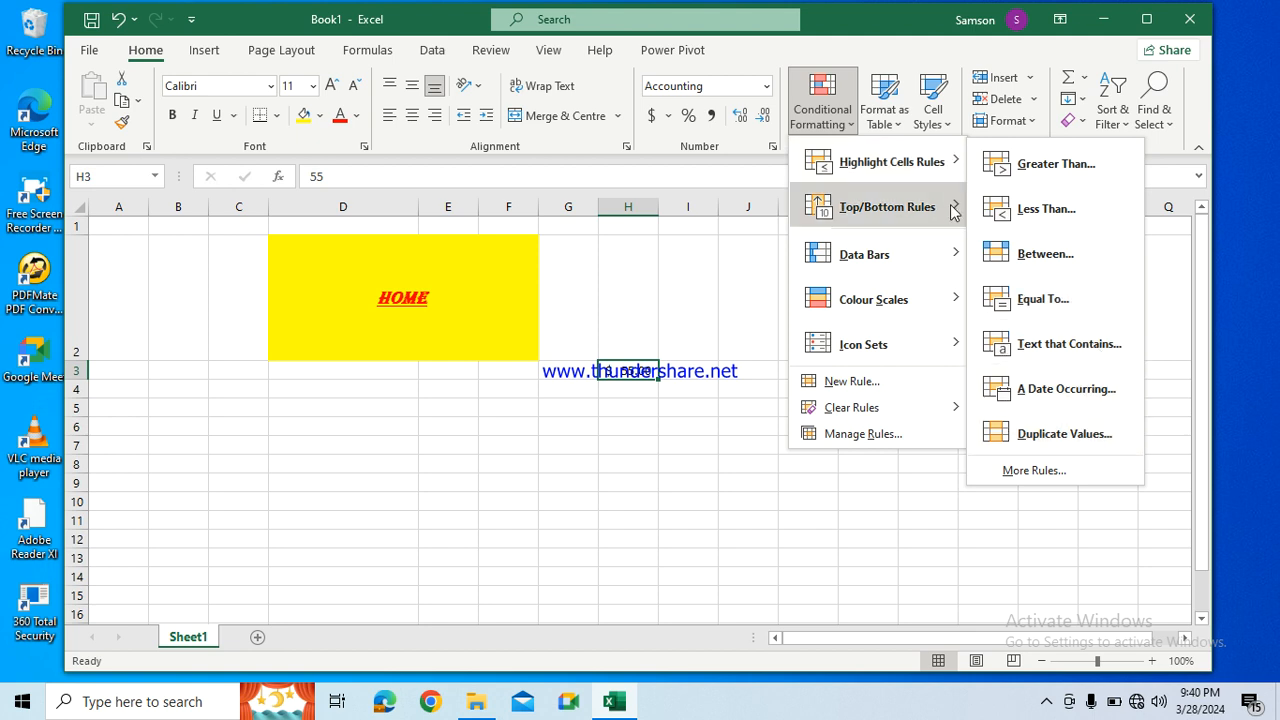
mouse_move(900, 207)
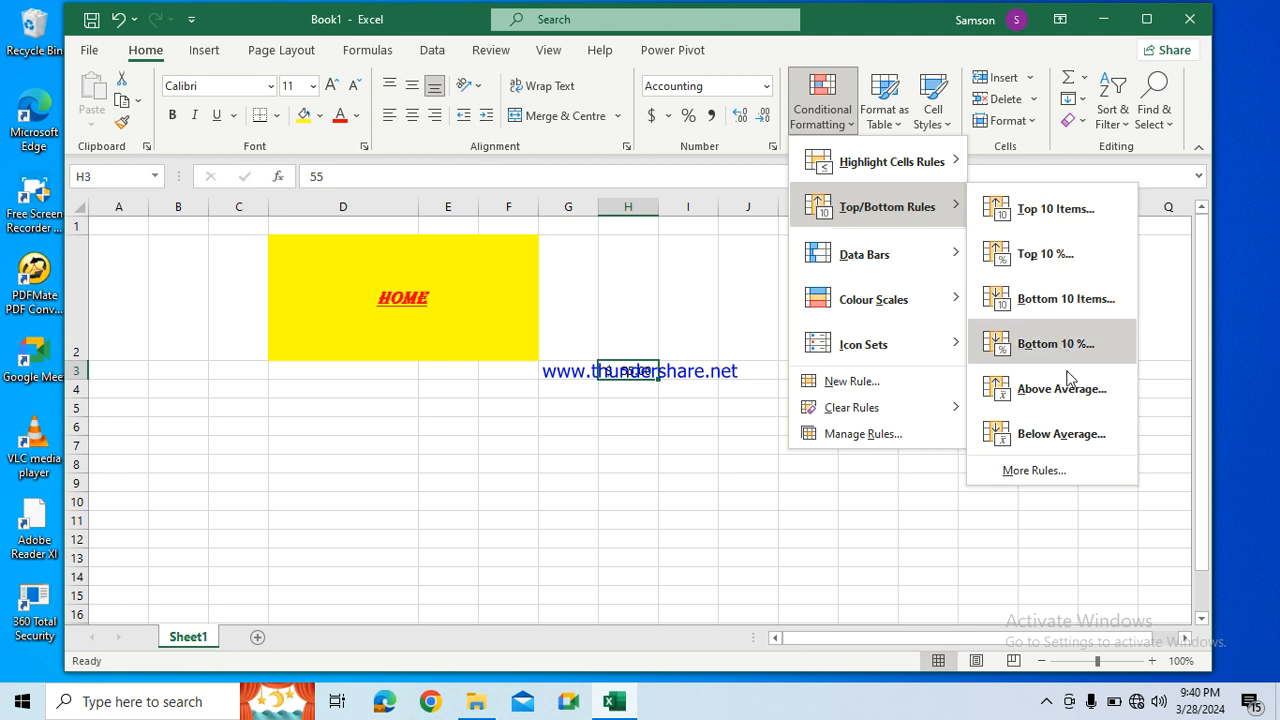
mouse_move(950, 257)
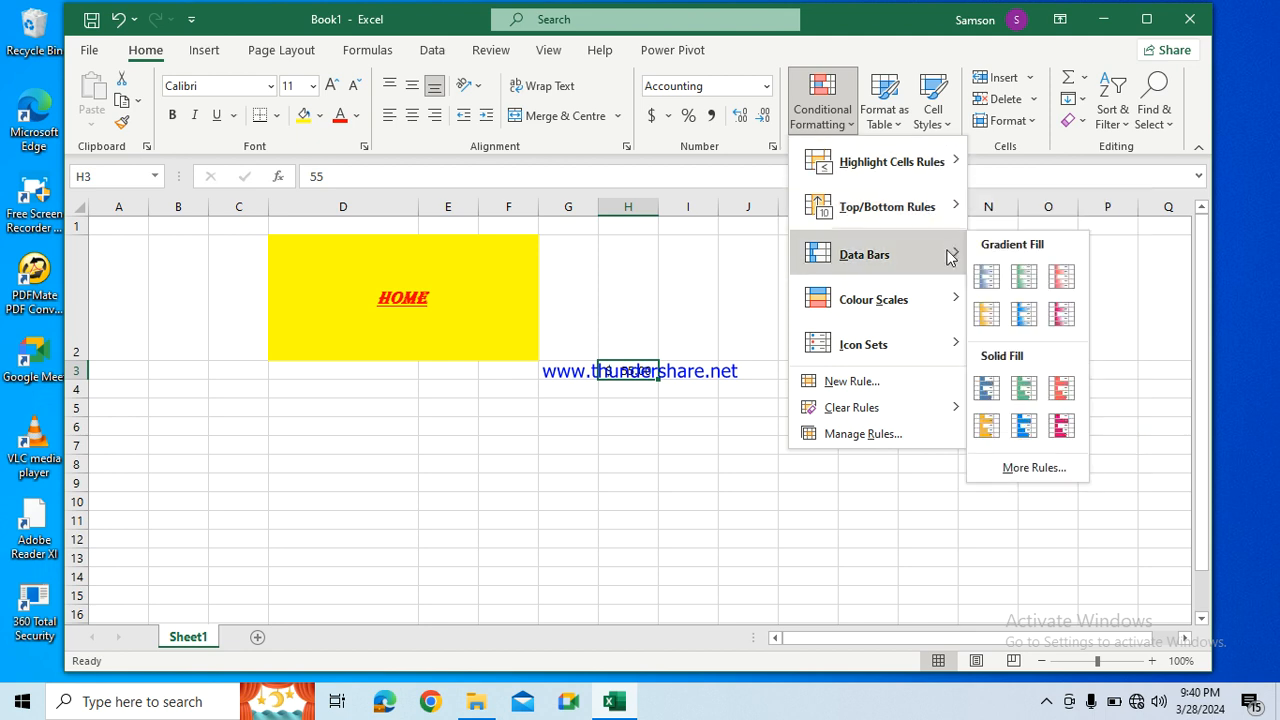
mouse_move(950, 297)
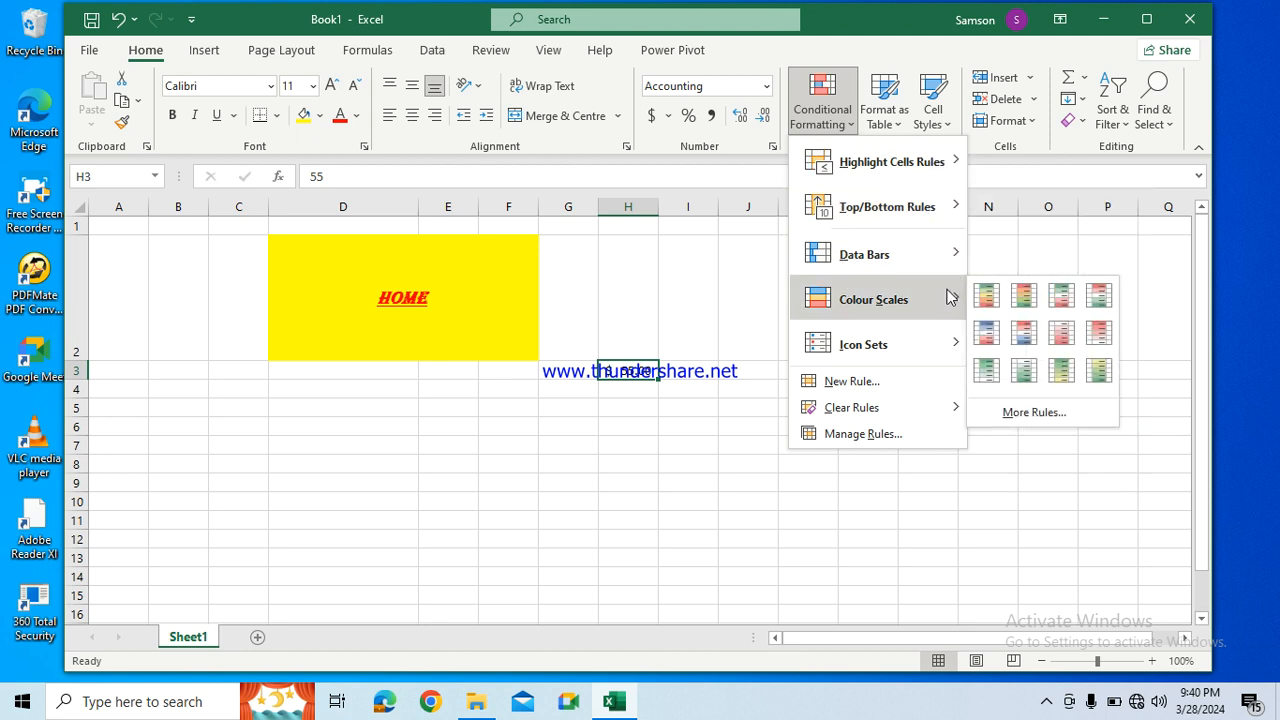
mouse_move(947, 342)
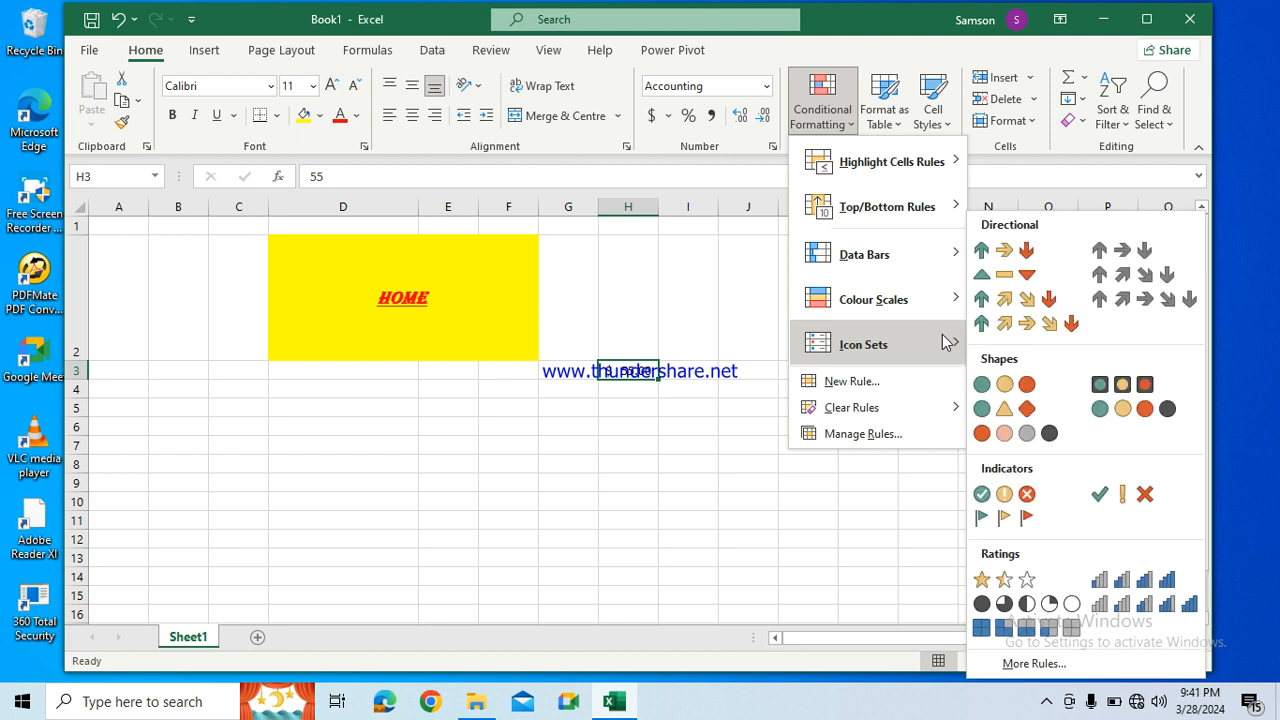
Step: Look over the table styles, and apply the Accent1 cell style to H3
left_click(889, 118)
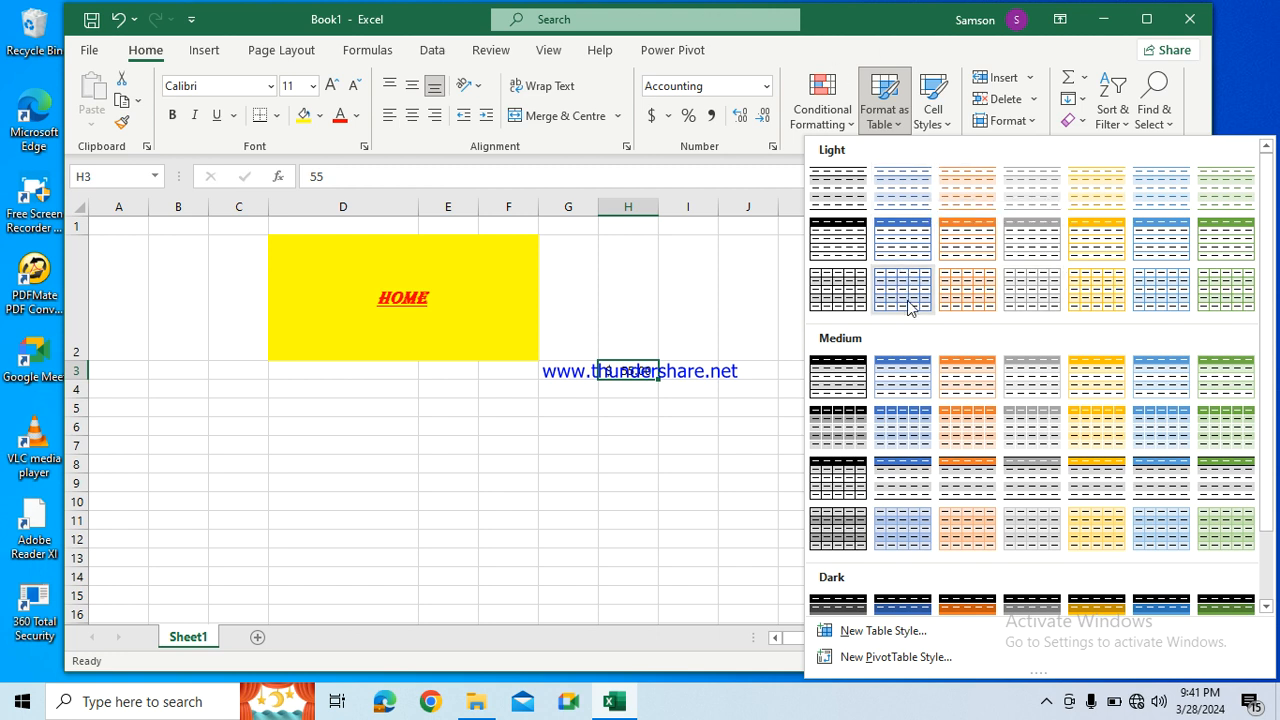
left_click(944, 110)
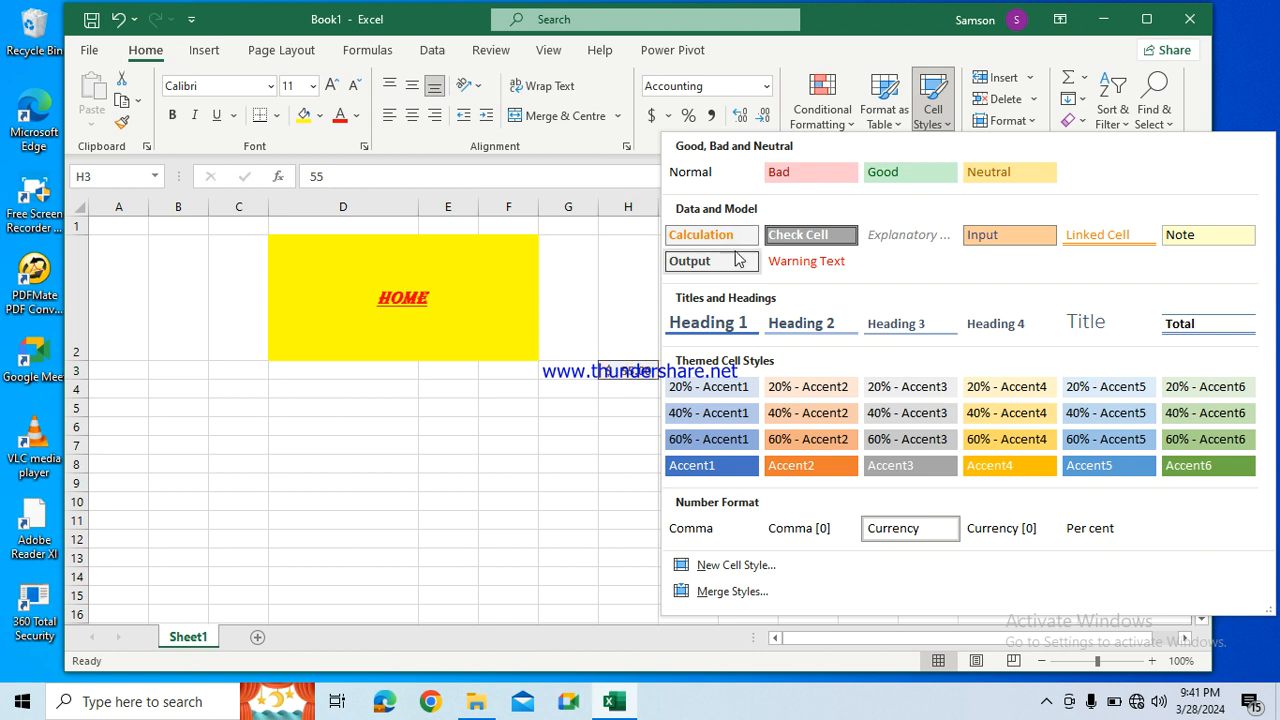
left_click(715, 465)
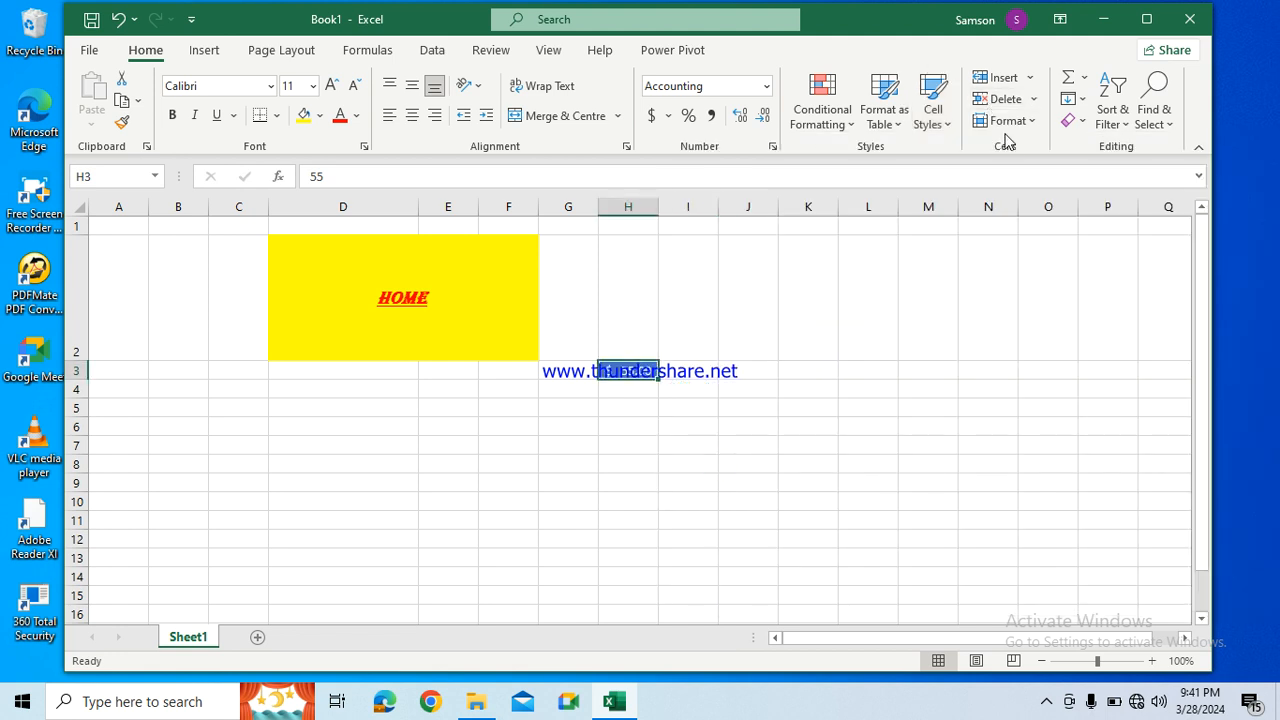
Step: Examine the options for inserting, deleting and formatting cells, including cell size, visibility and protection, without applying any
left_click(1030, 80)
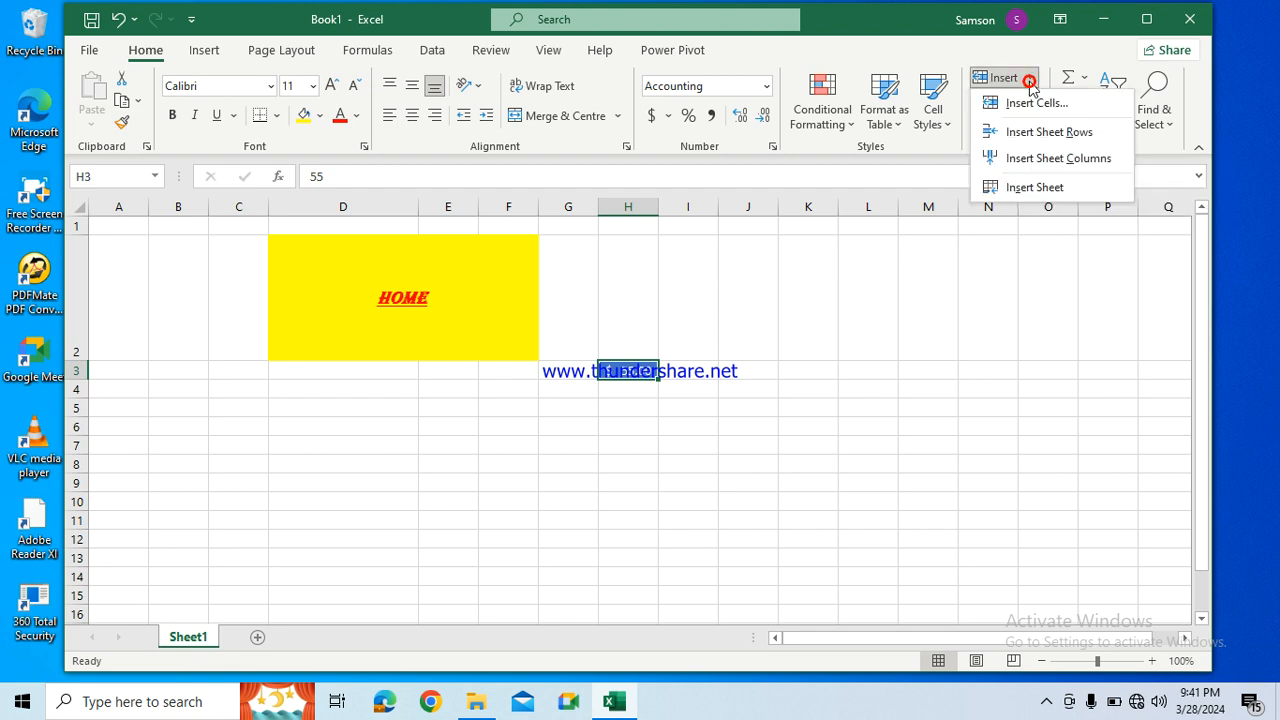
left_click(1030, 80)
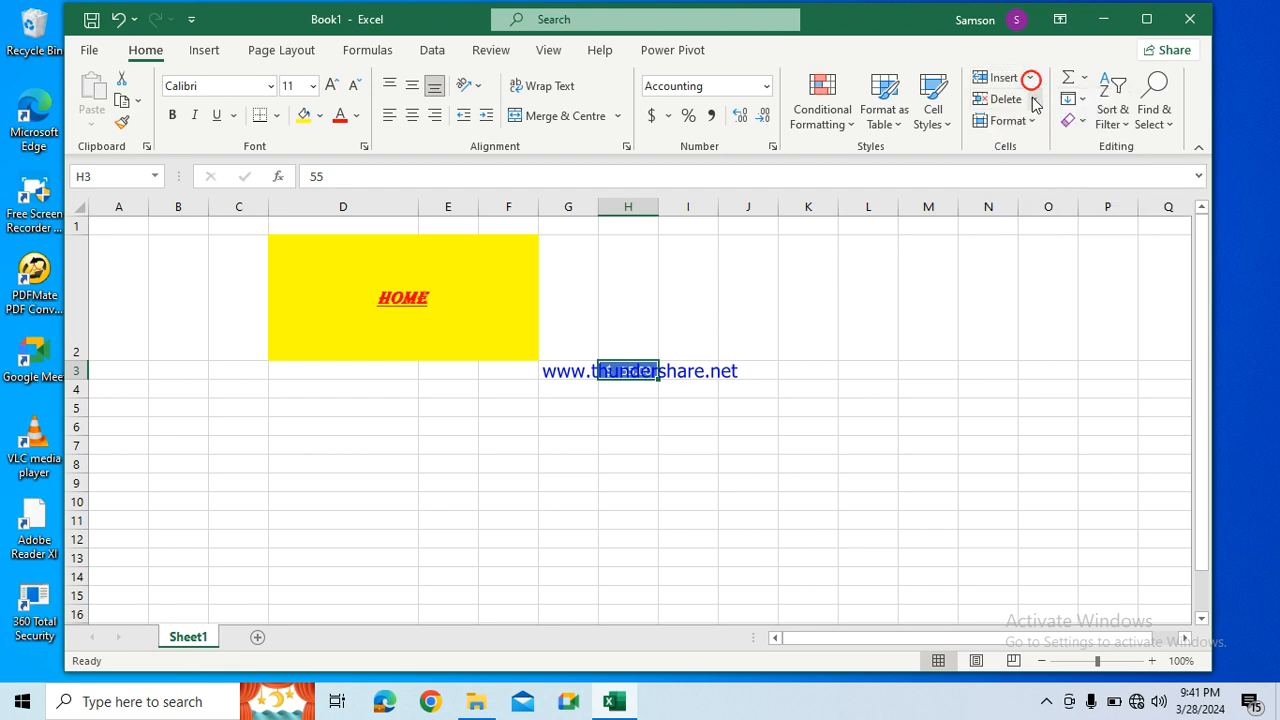
left_click(1033, 99)
left_click(1033, 99)
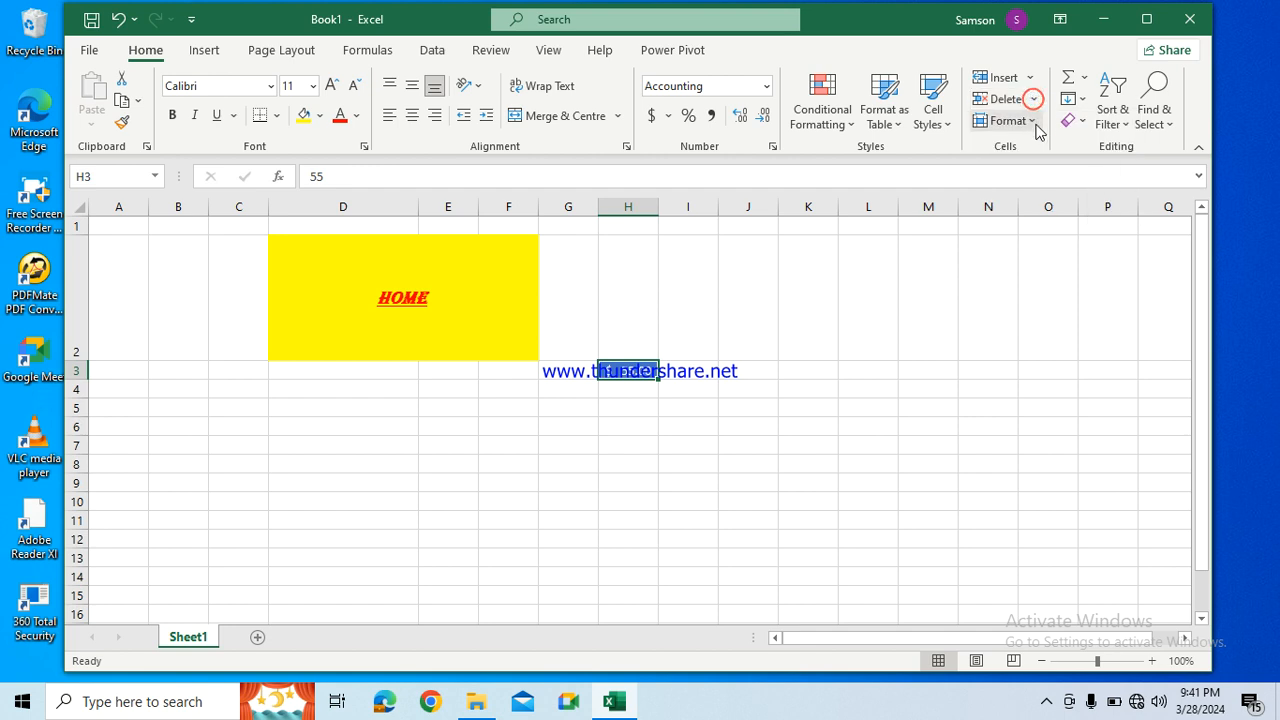
left_click(1033, 122)
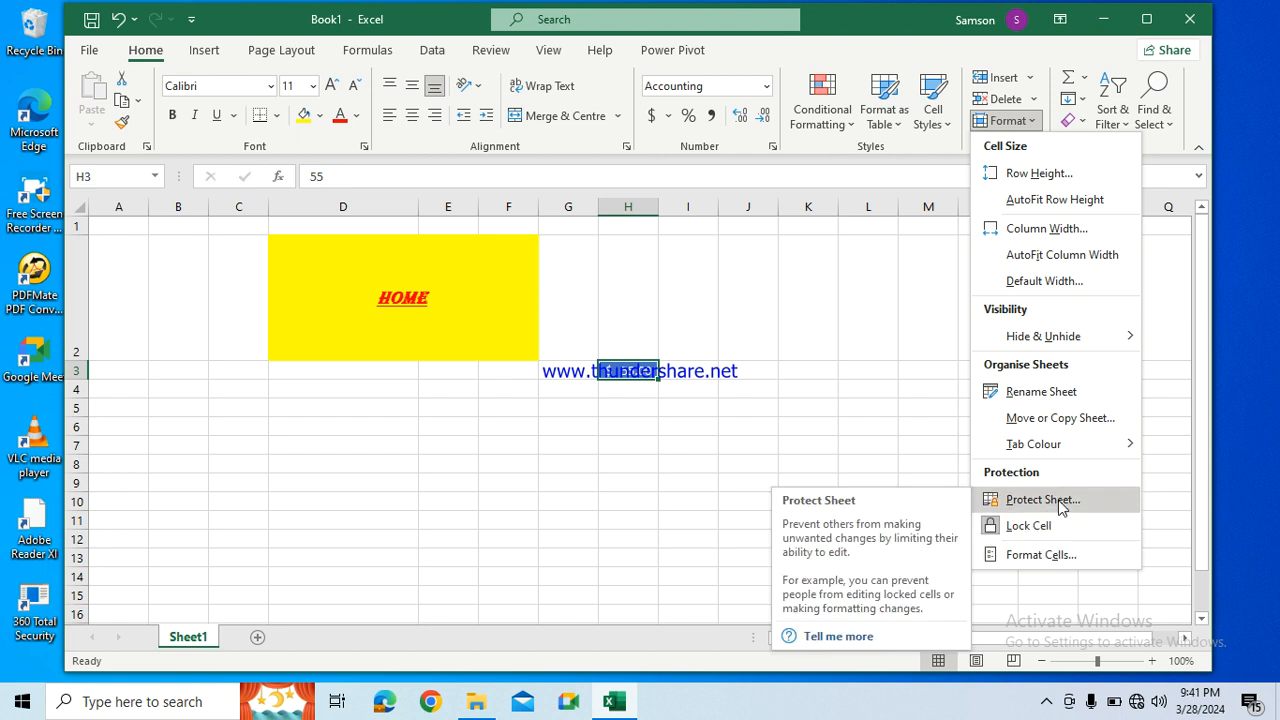
left_click(1050, 56)
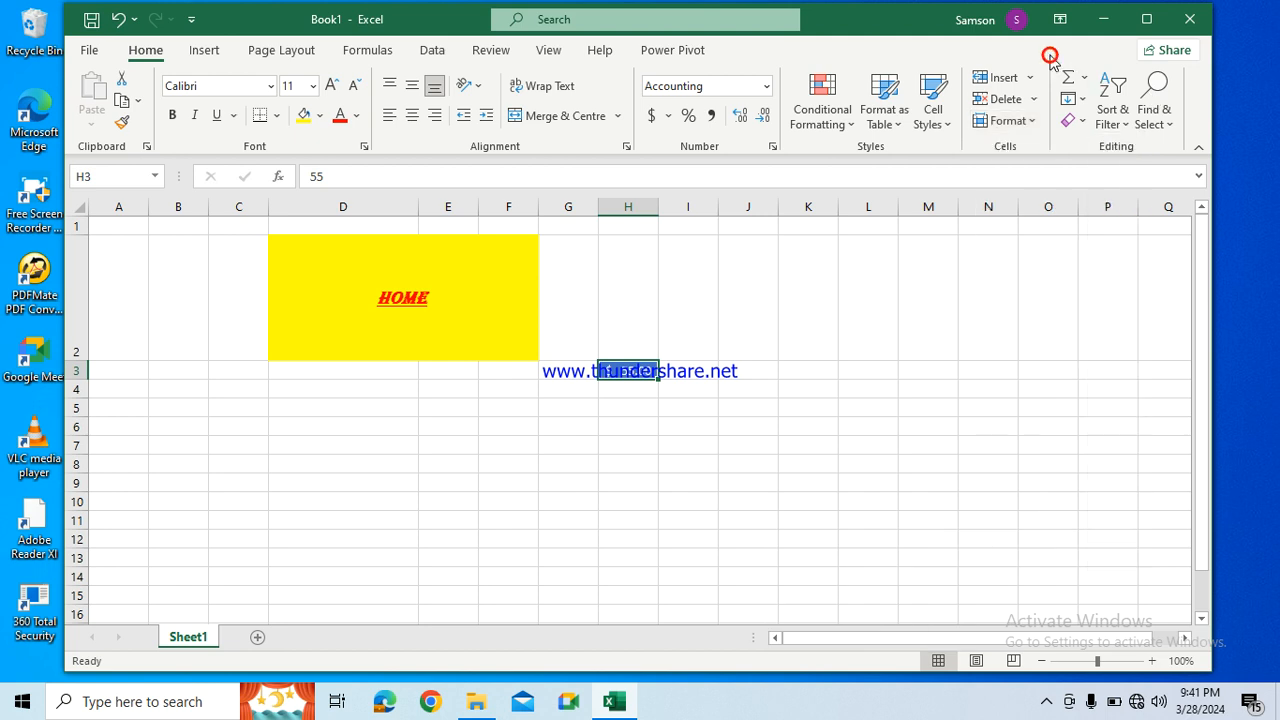
Step: Examine the AutoSum functions, the fill directions and the clear options without applying any of them
left_click(1086, 80)
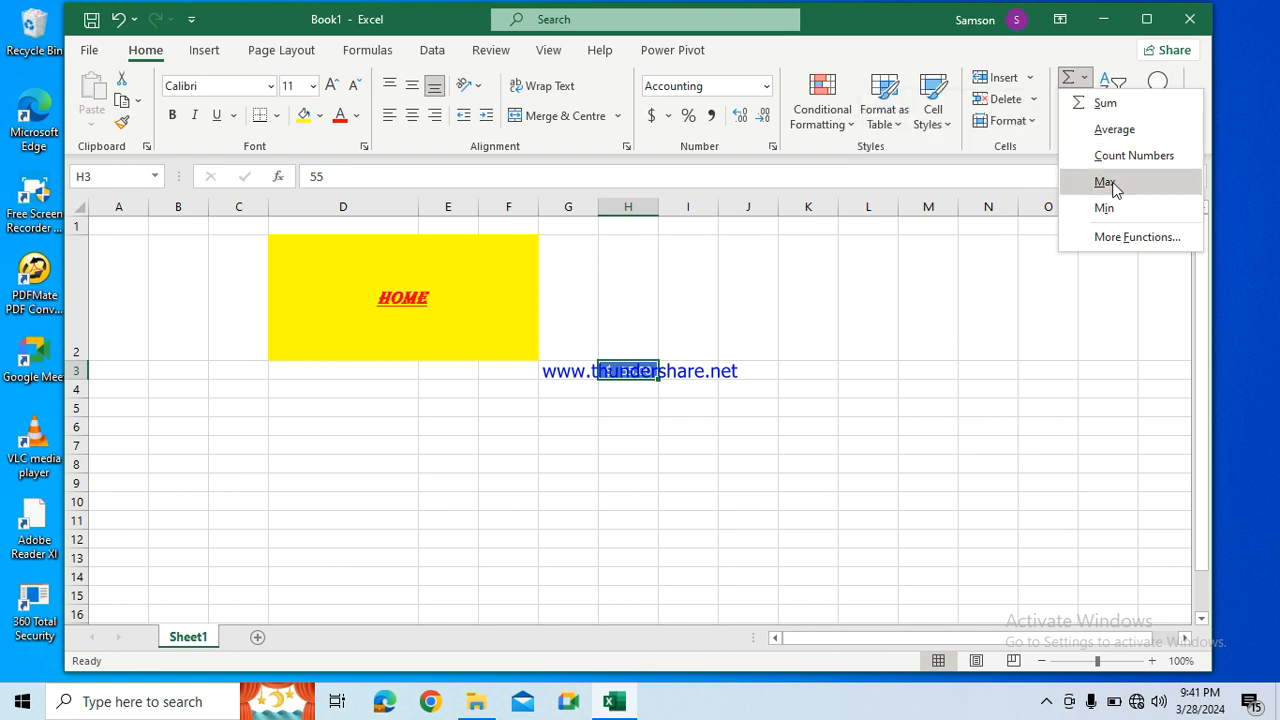
left_click(1054, 269)
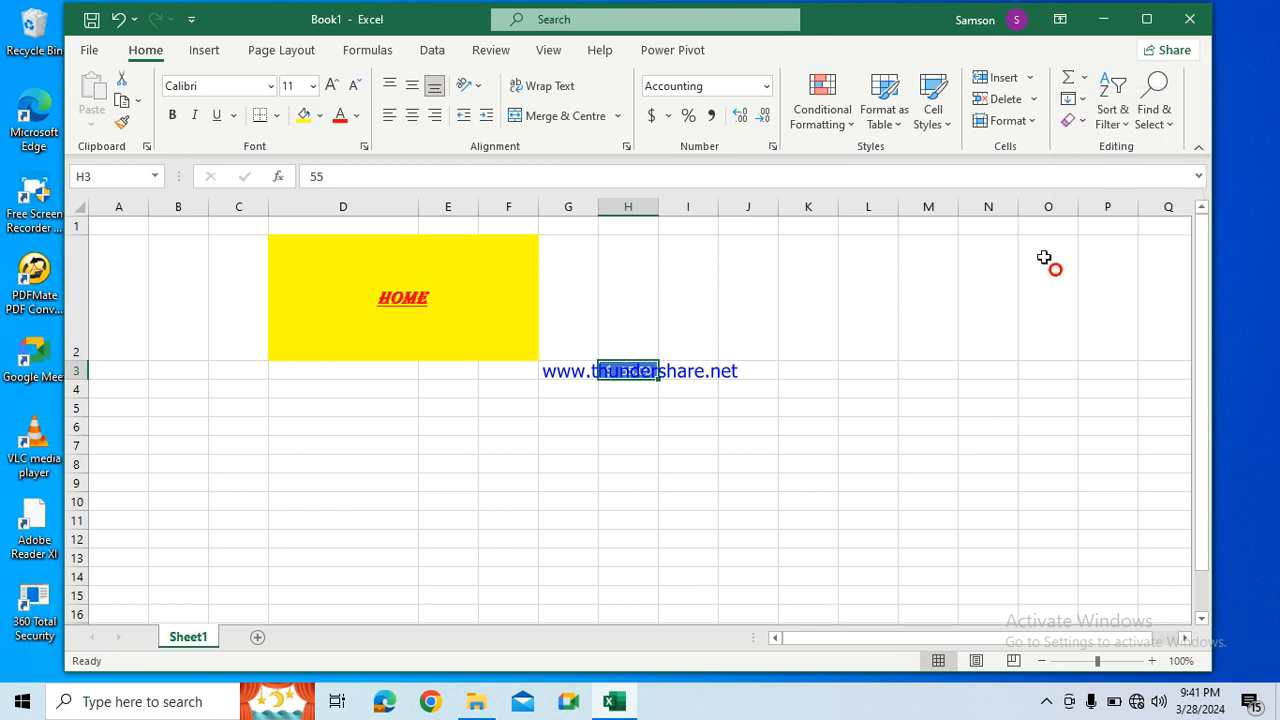
left_click(1080, 100)
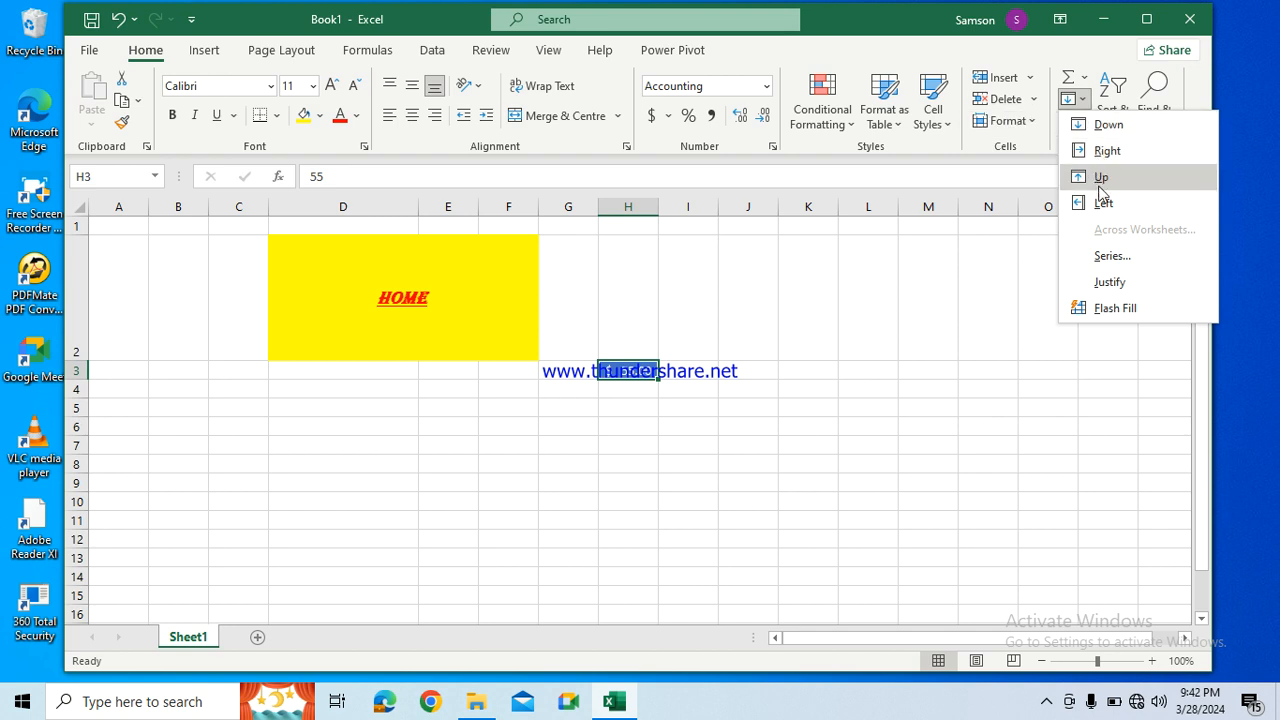
left_click(1099, 355)
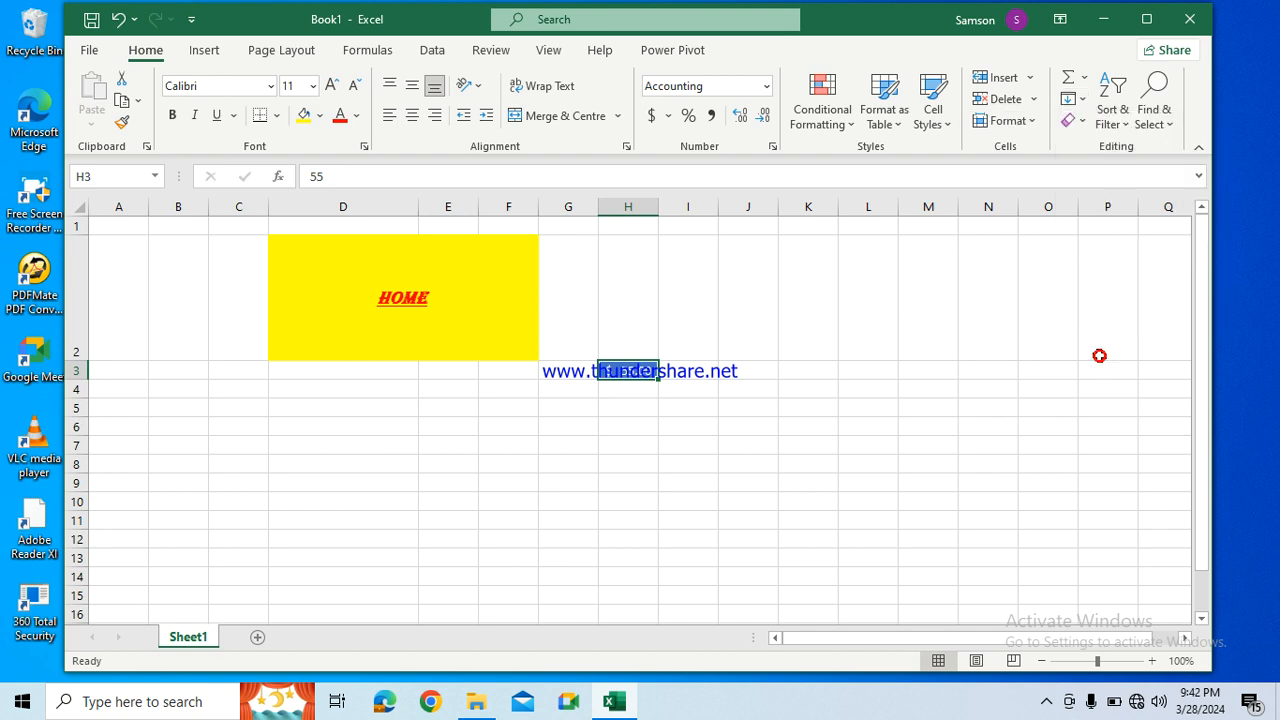
left_click(1083, 122)
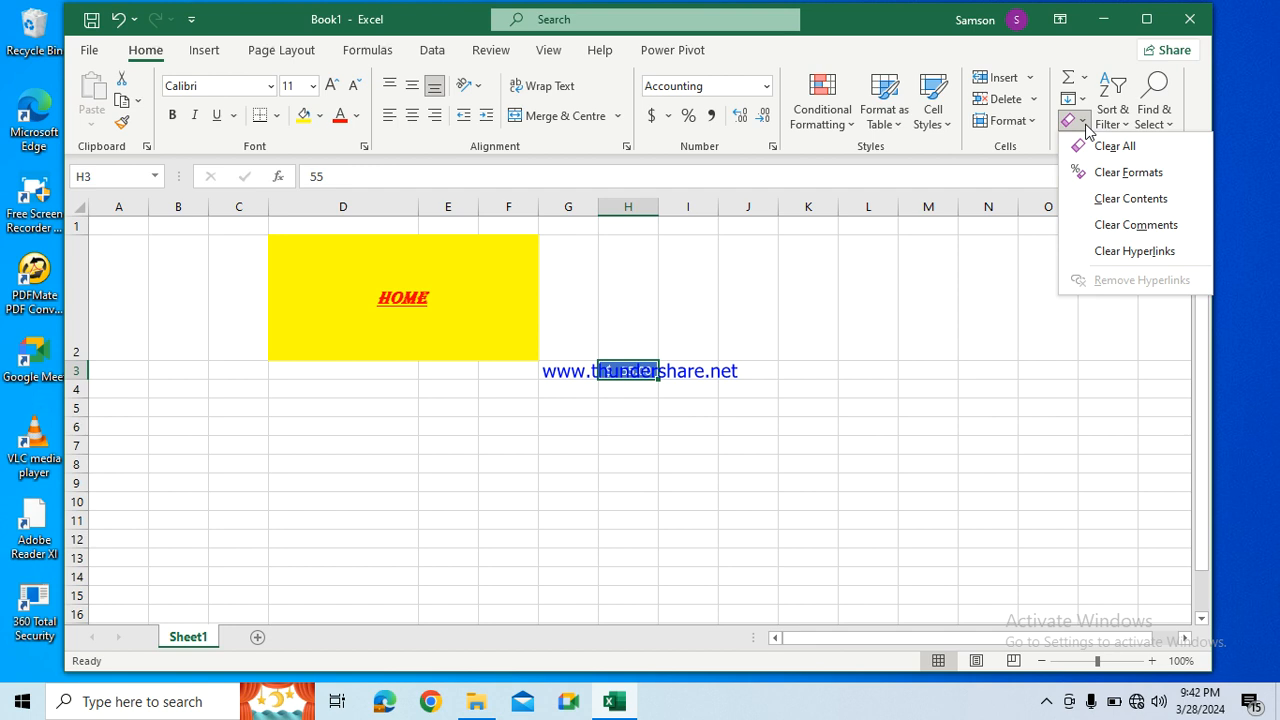
left_click(1084, 121)
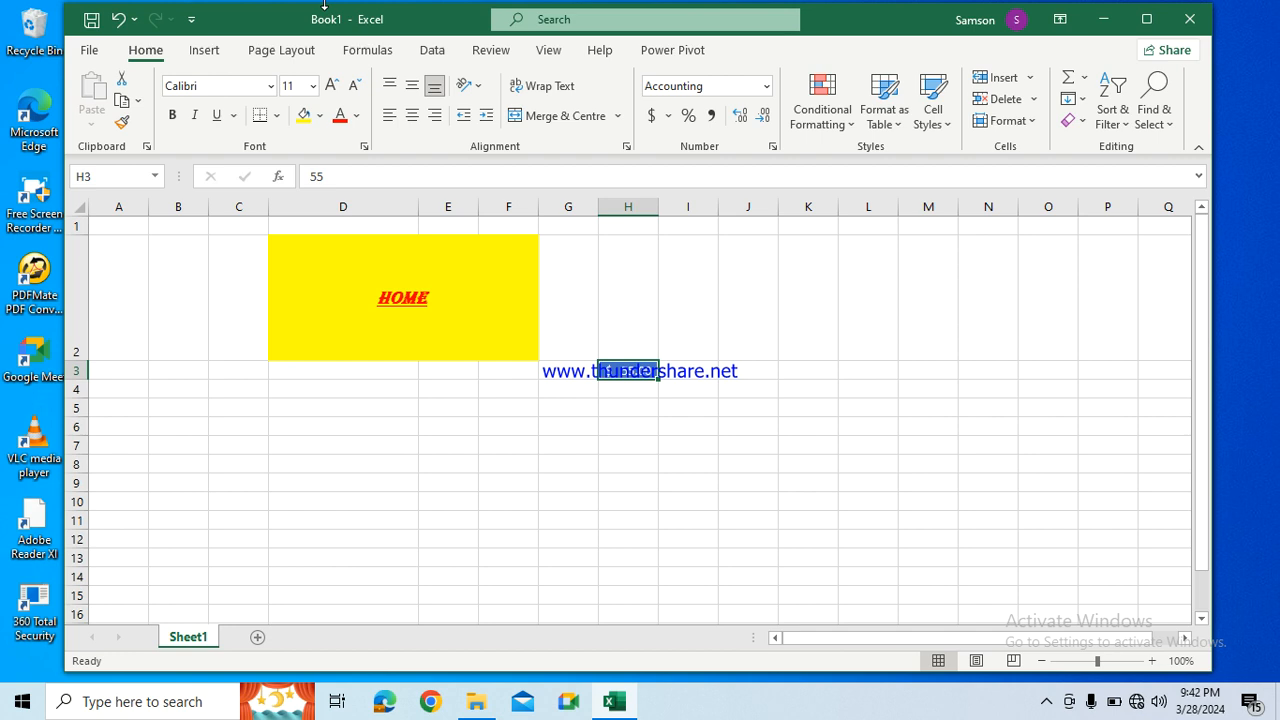
Step: Examine the illustrations that can be inserted, including pictures, the shapes gallery and the icons dialog, without adding any
left_click(204, 52)
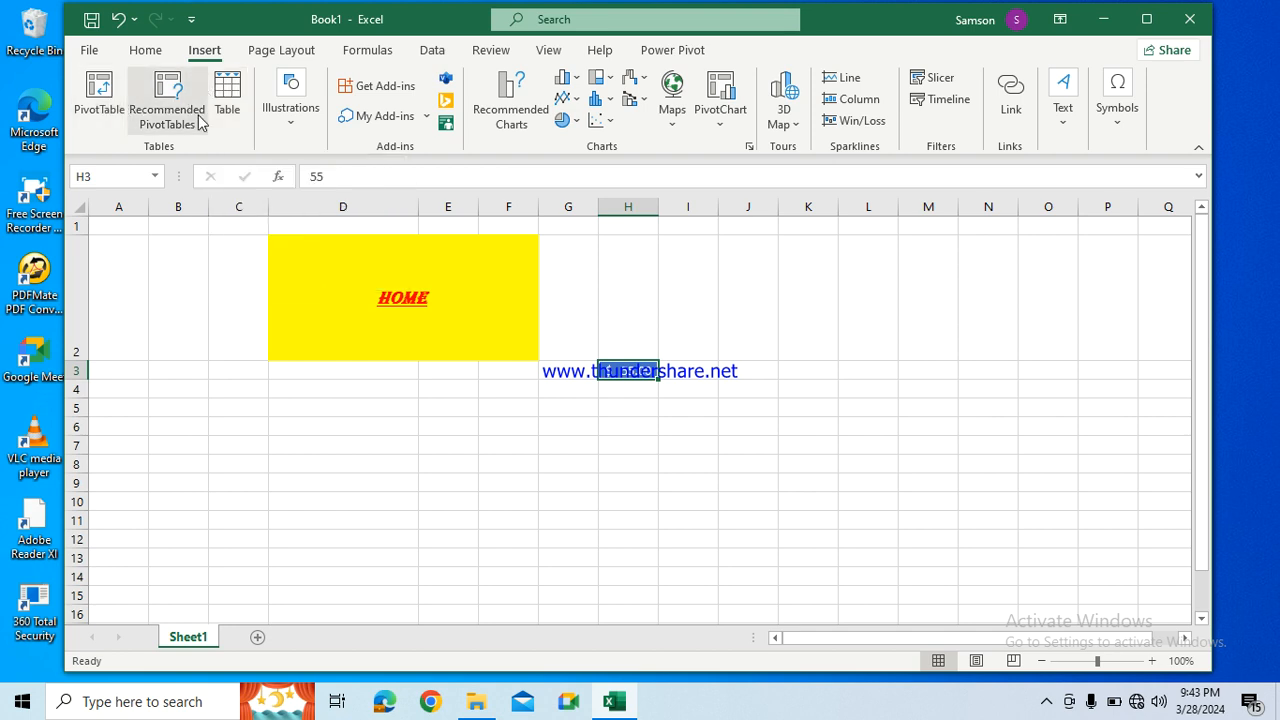
left_click(287, 126)
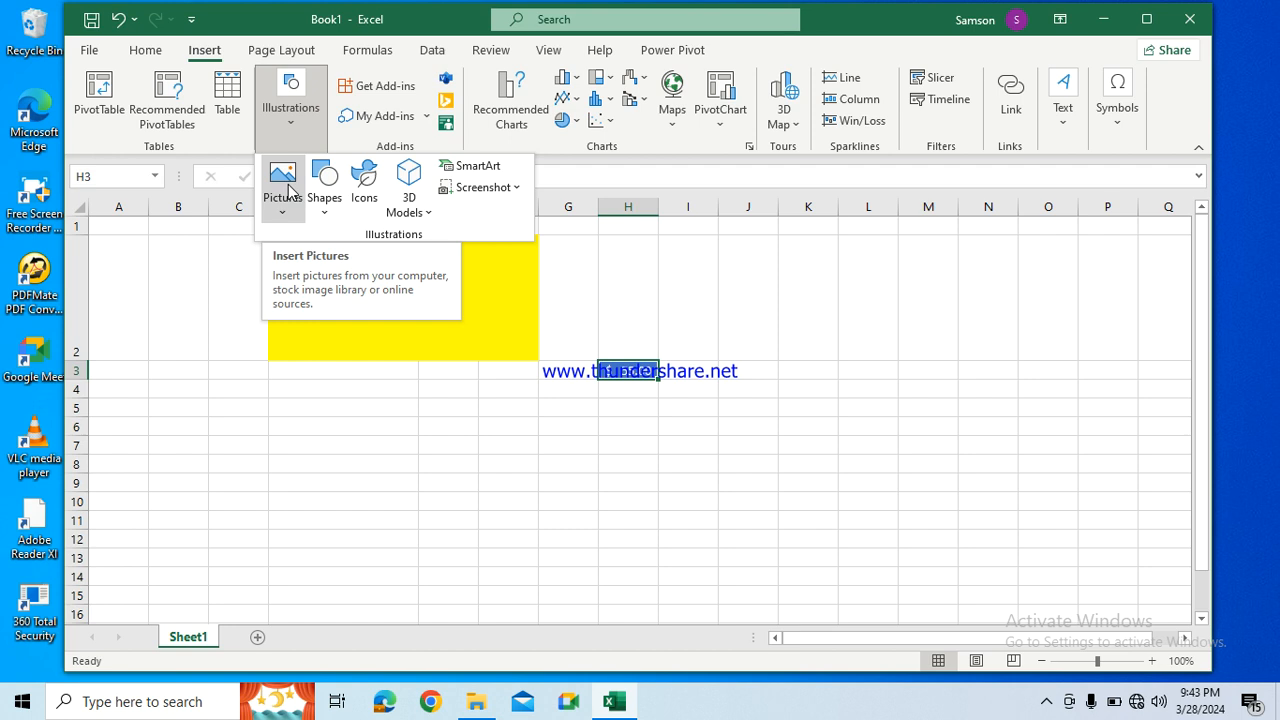
left_click(325, 219)
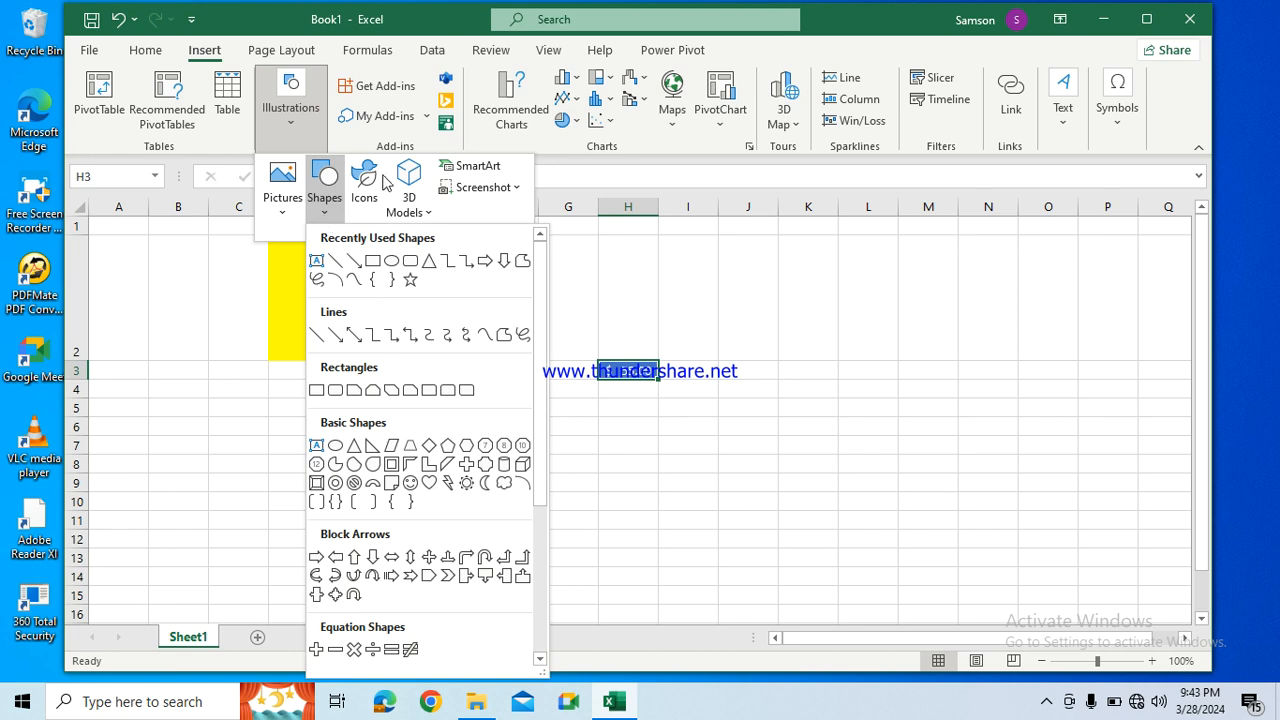
left_click(372, 205)
left_click(372, 205)
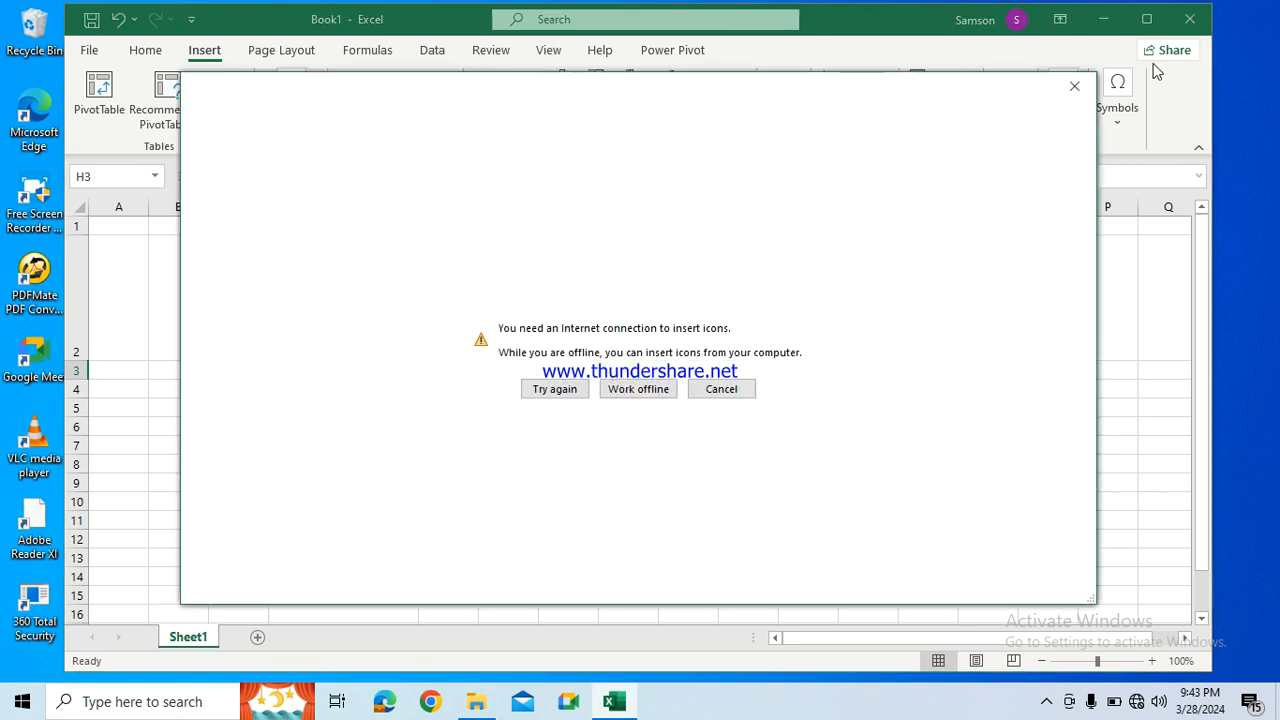
left_click(1074, 86)
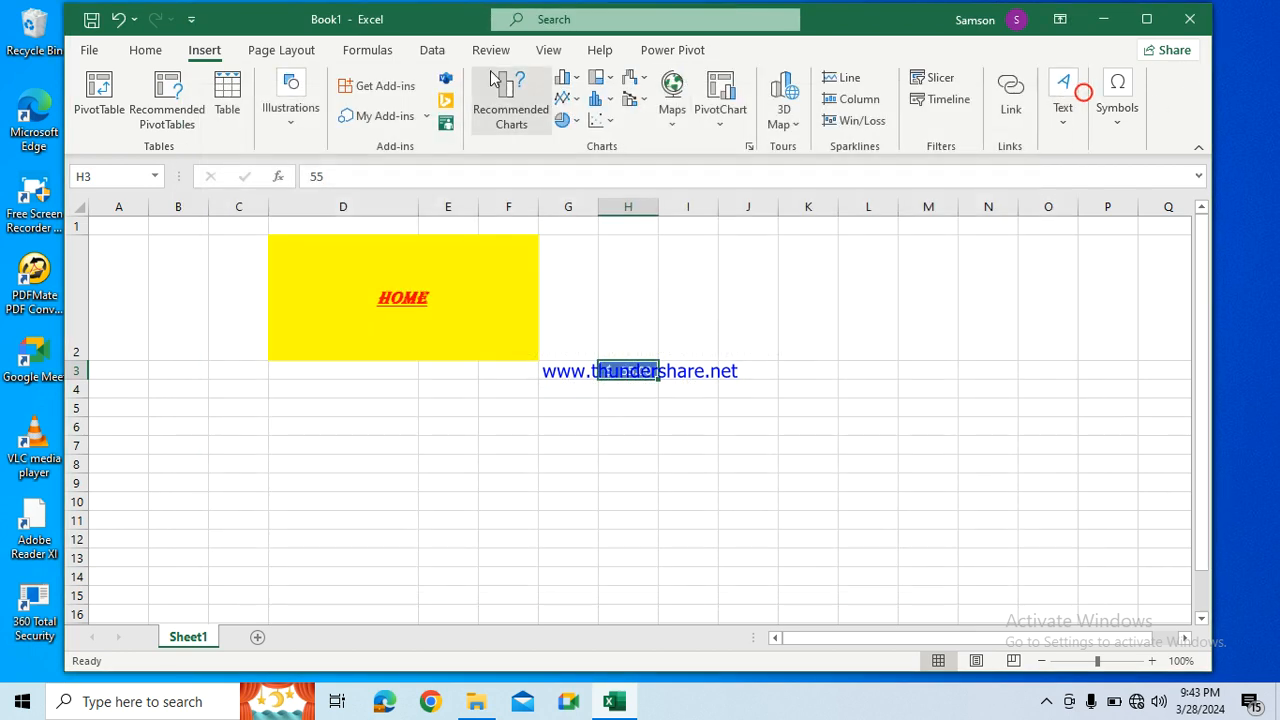
left_click(292, 124)
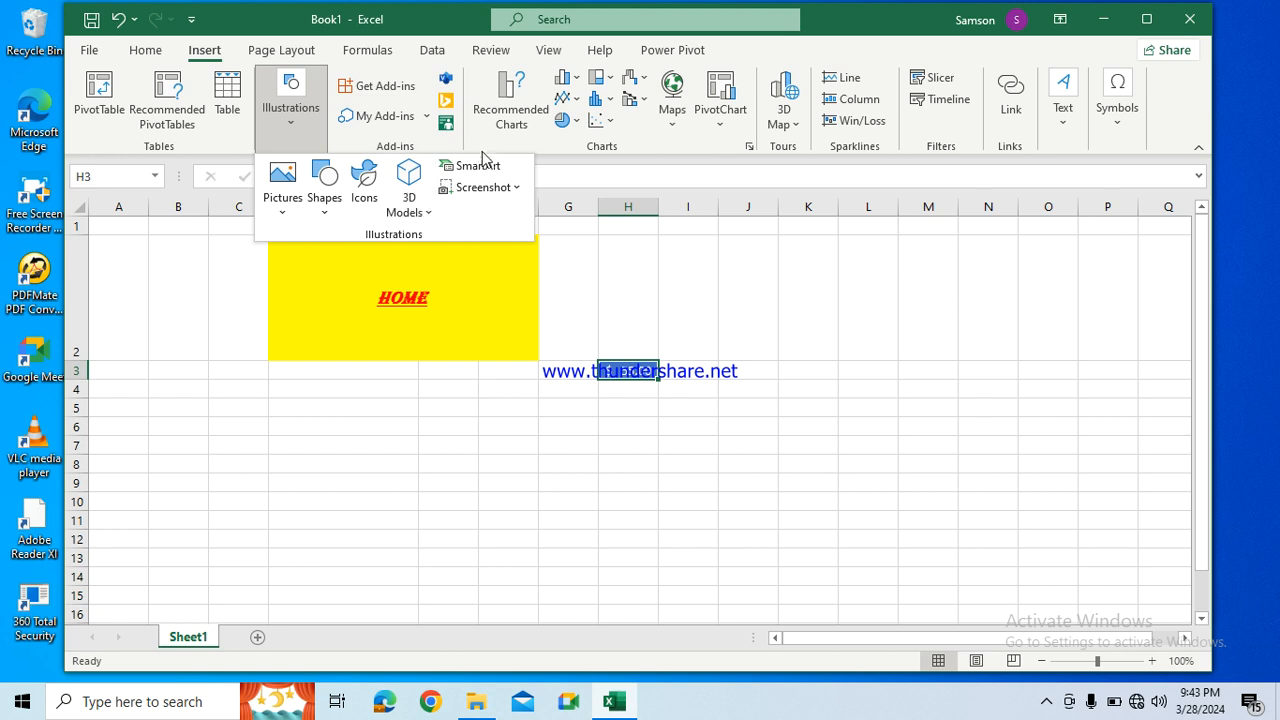
left_click(654, 292)
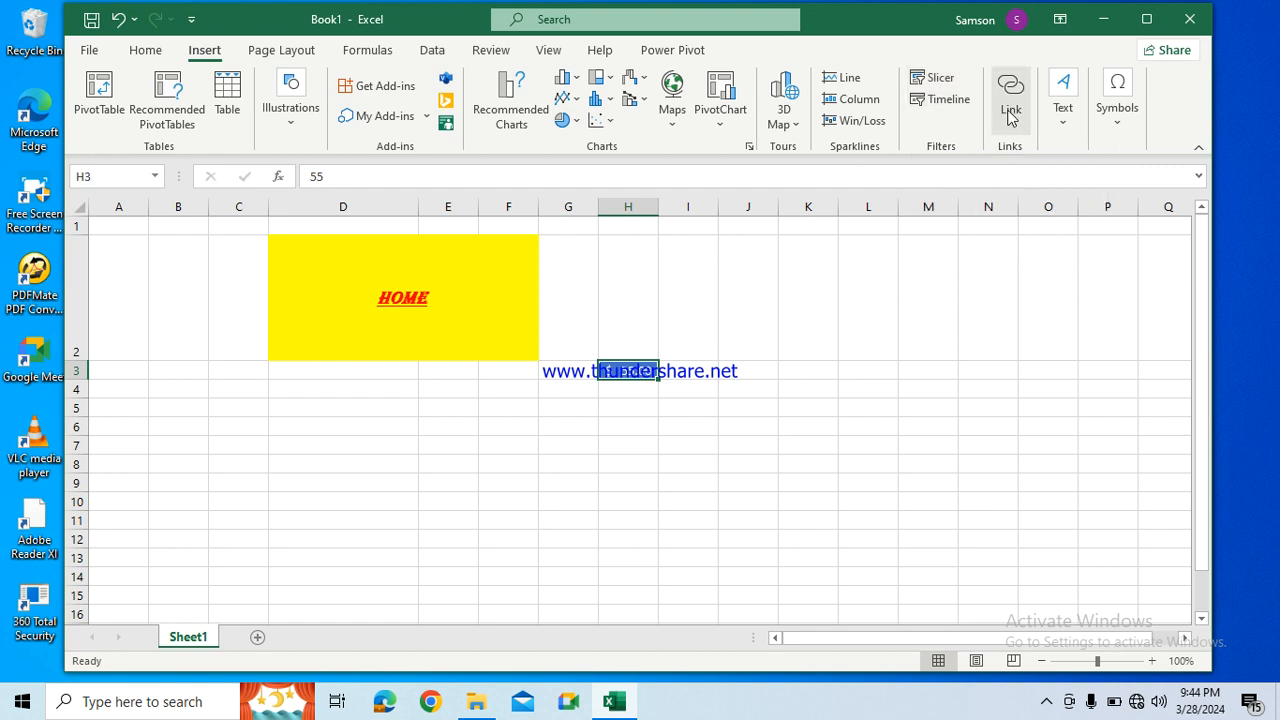
Step: Examine the text objects and the symbol options that can be inserted, without adding any
left_click(1060, 127)
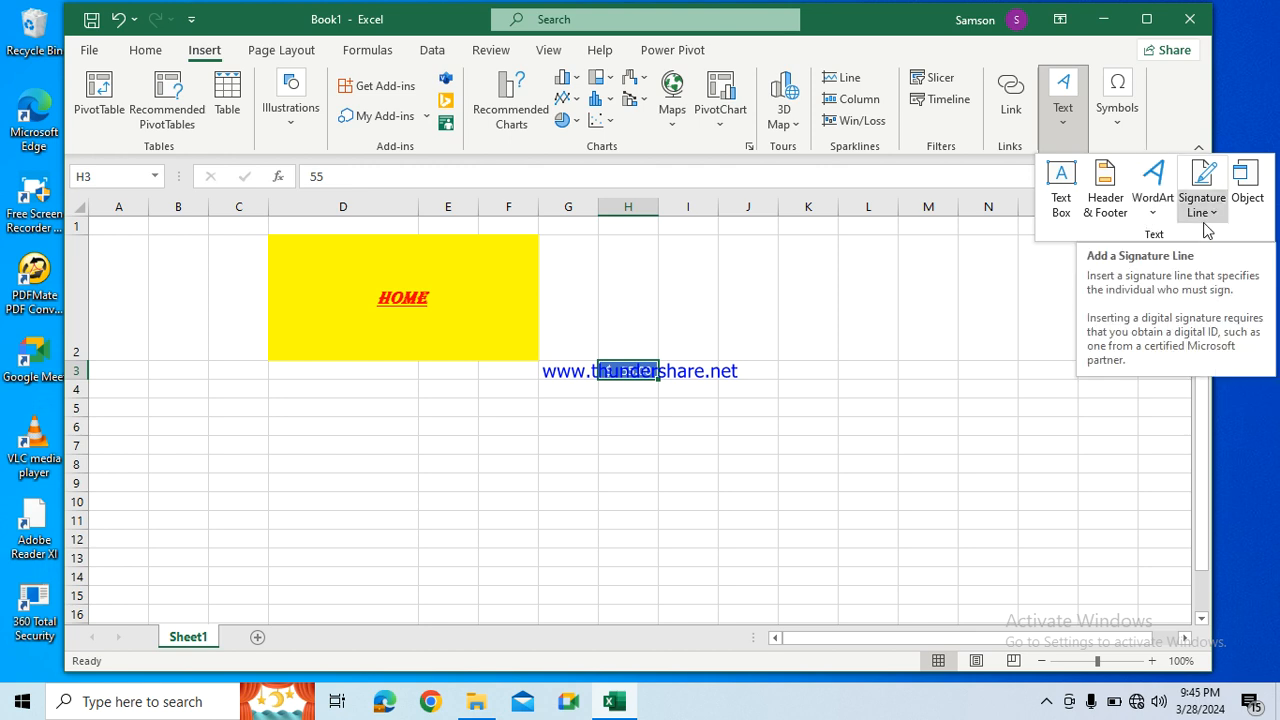
left_click(1111, 120)
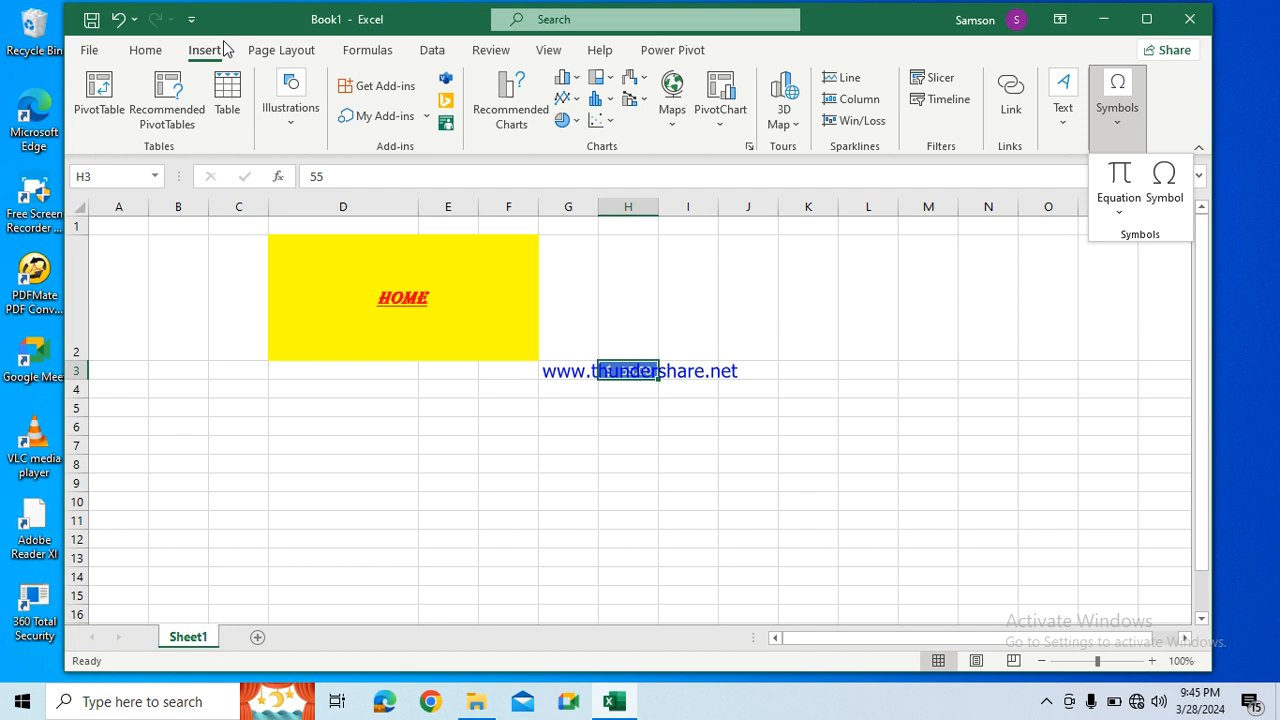
Step: Apply the Circuit theme to the workbook and change its theme colours to Median
left_click(264, 55)
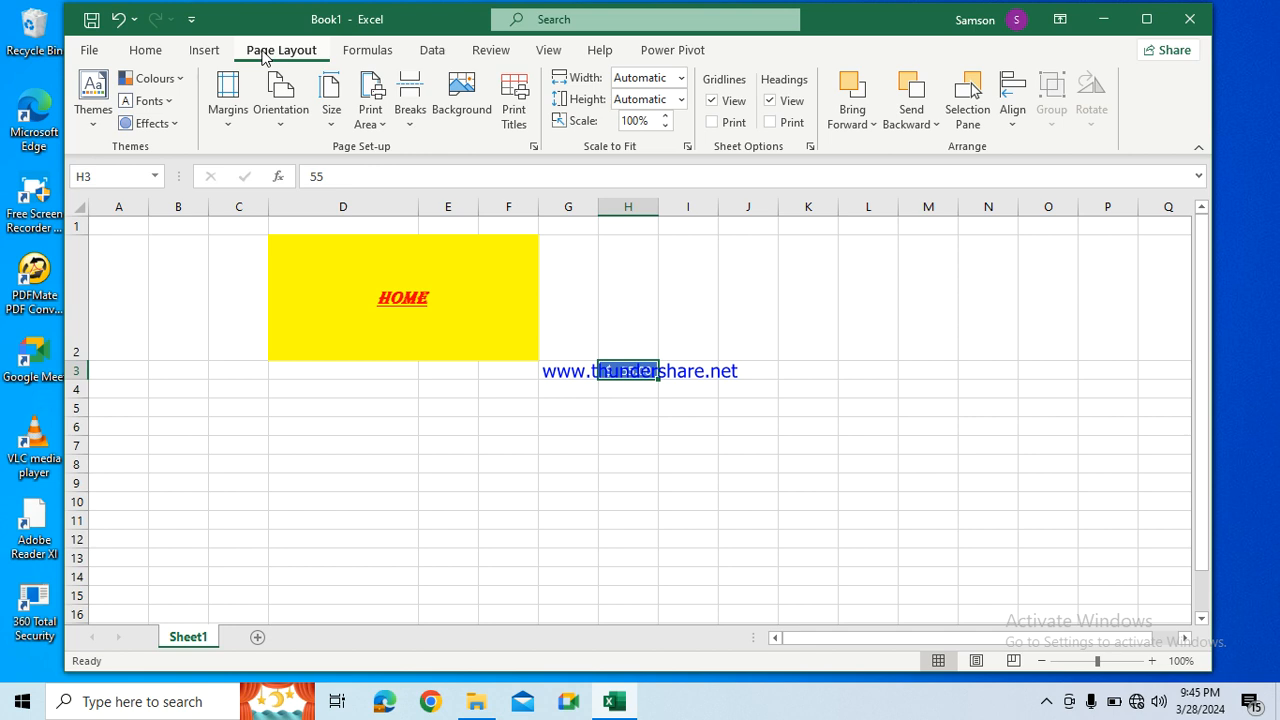
left_click(82, 128)
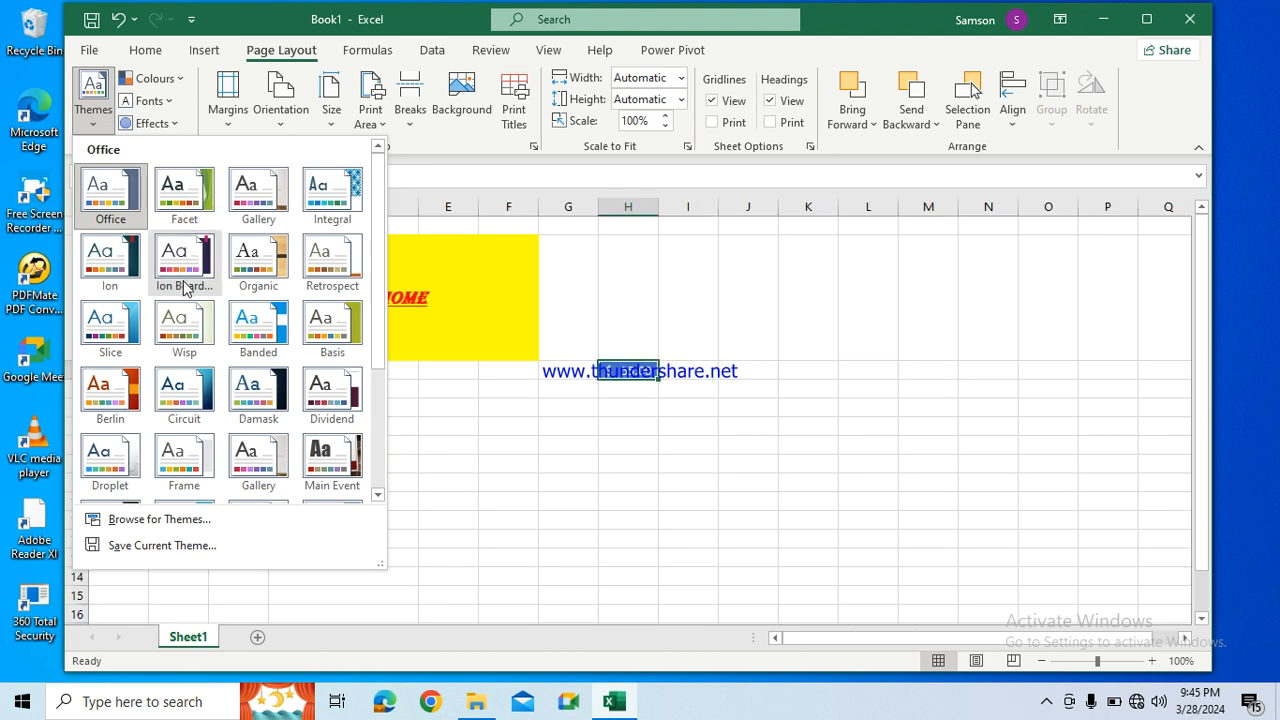
left_click(184, 392)
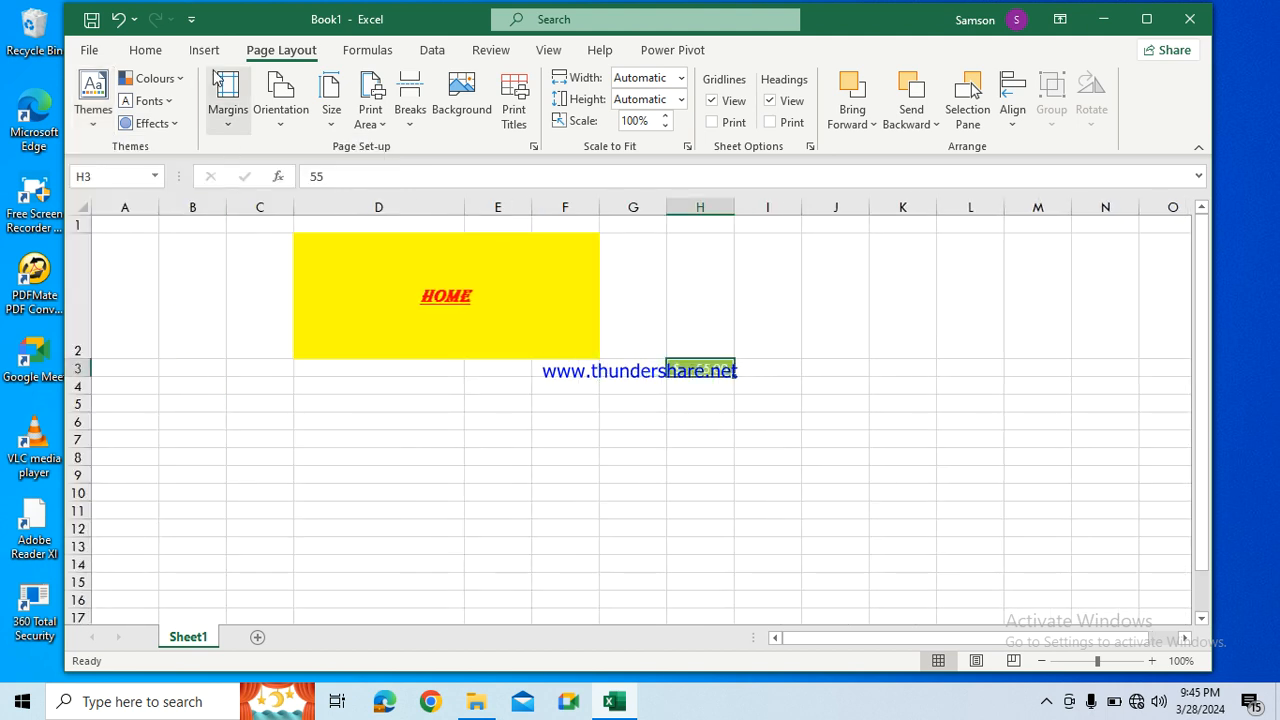
left_click(184, 78)
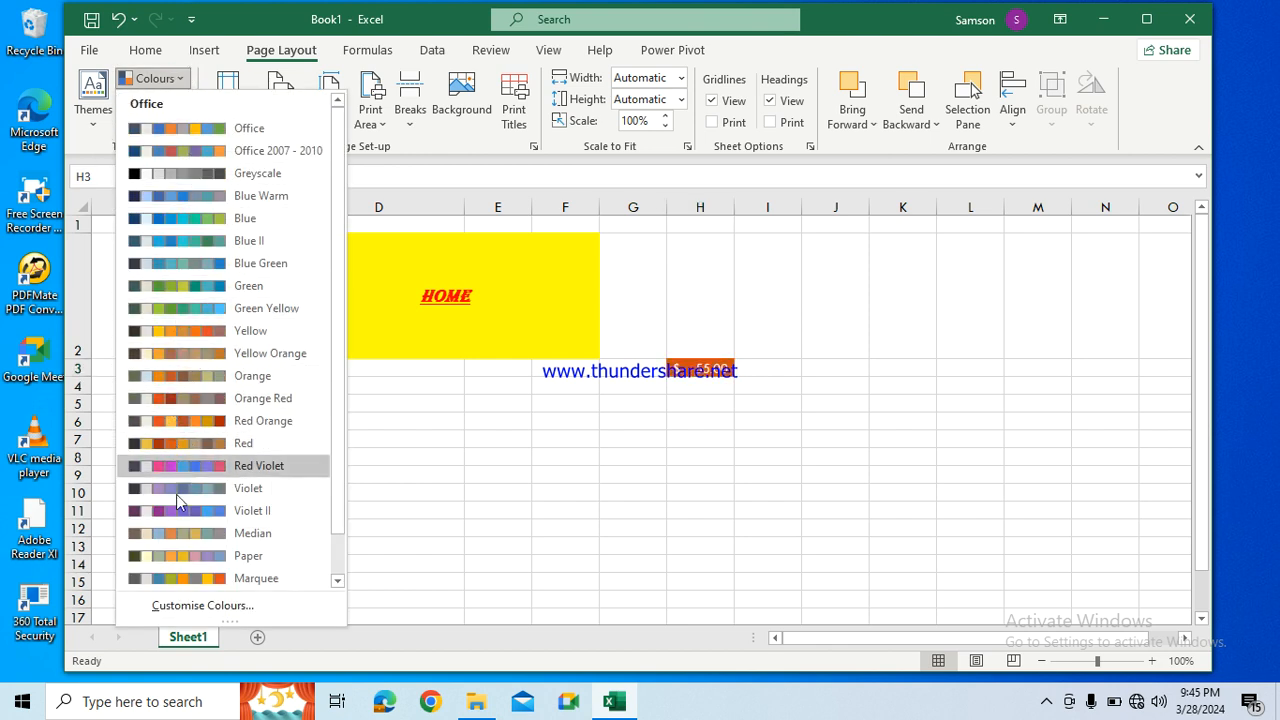
left_click(177, 525)
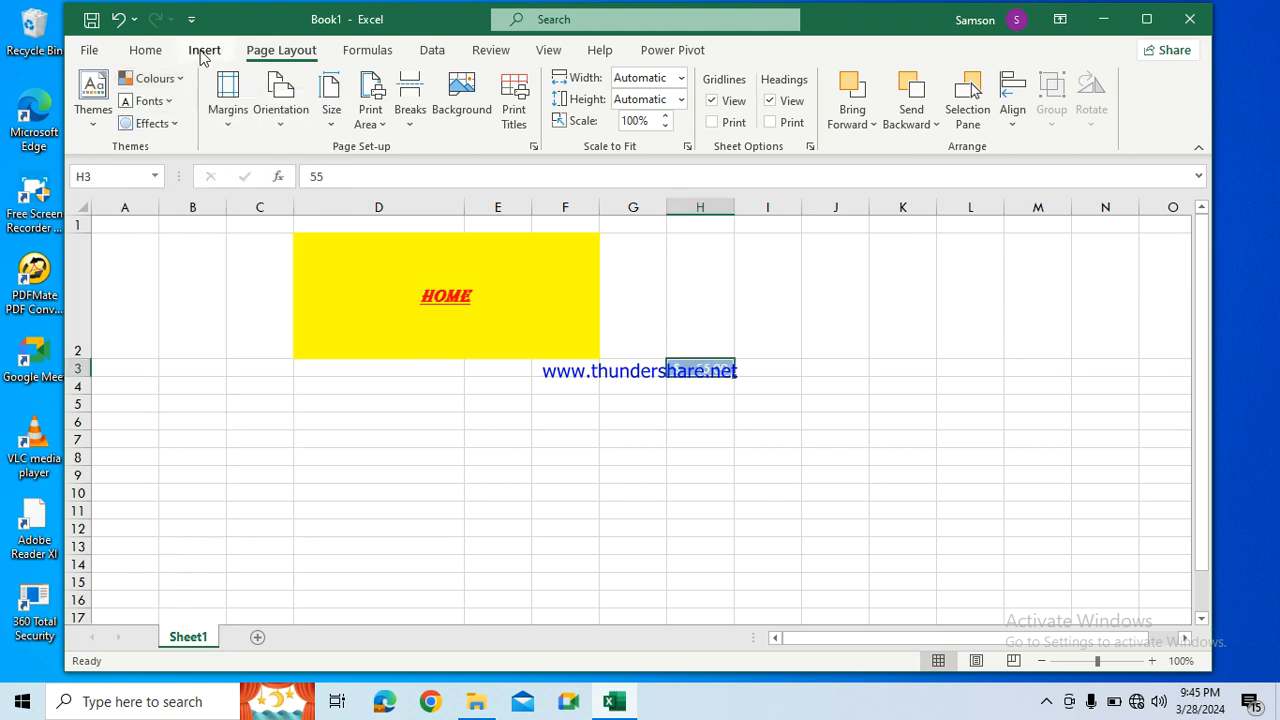
Step: Look over the theme fonts without applying any, and set the theme effects to Glossy
left_click(168, 102)
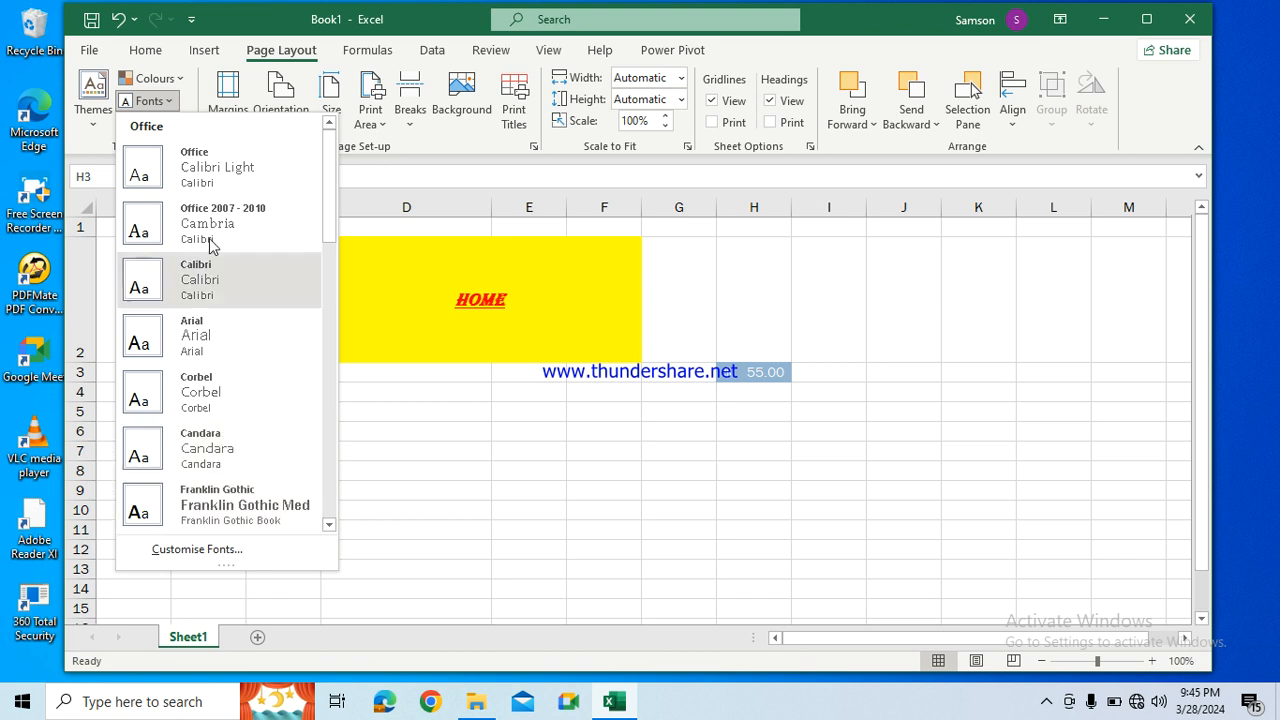
left_click(352, 449)
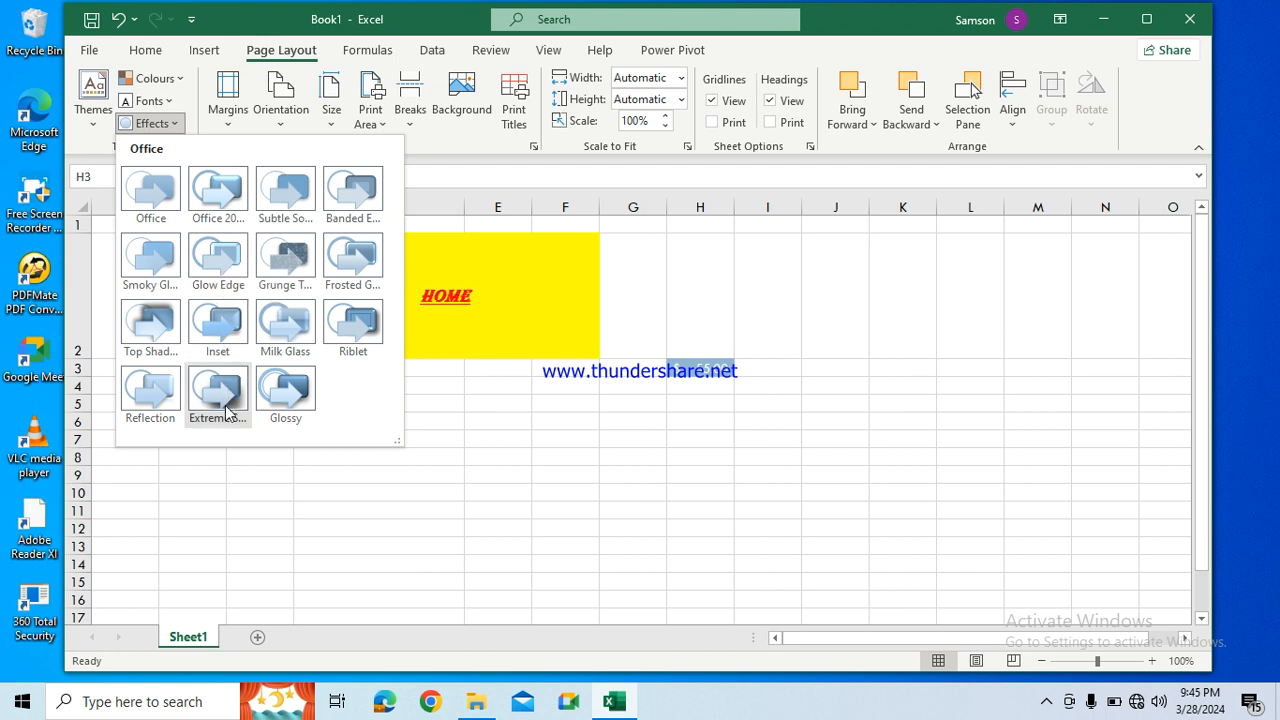
left_click(305, 398)
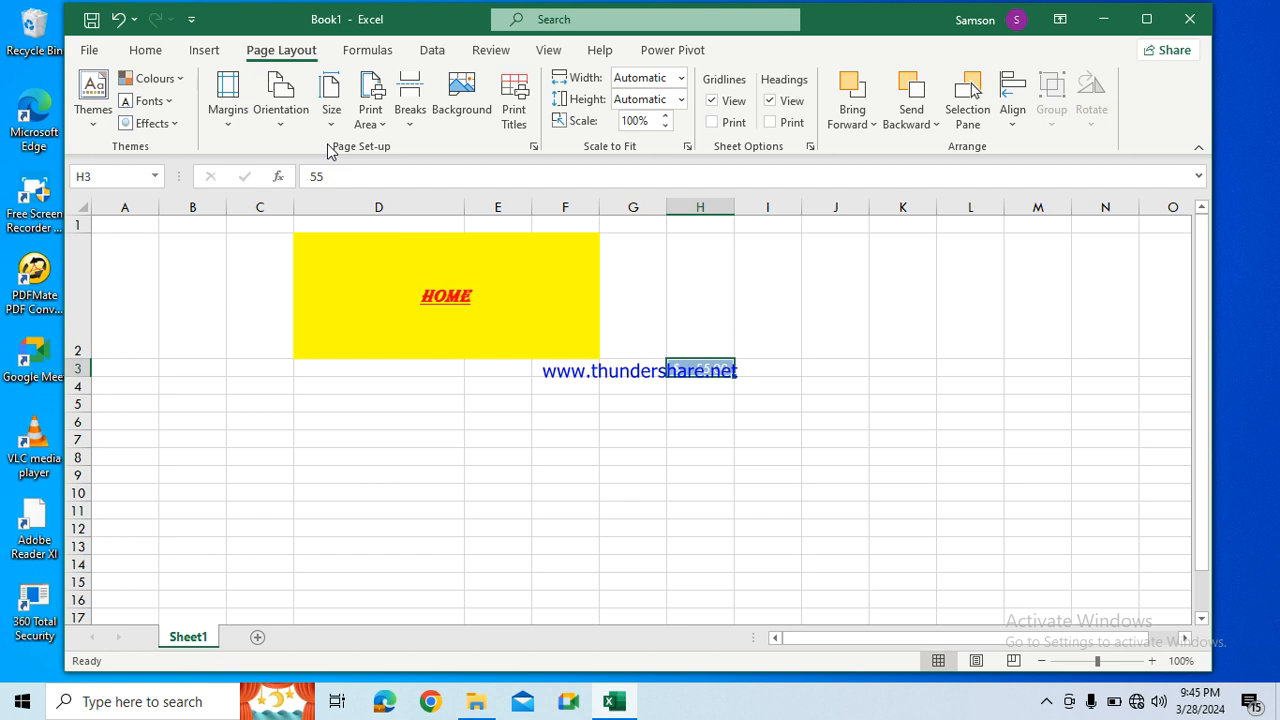
Step: Examine the page margins, orientation, paper size and print area options without changing any of them
left_click(230, 120)
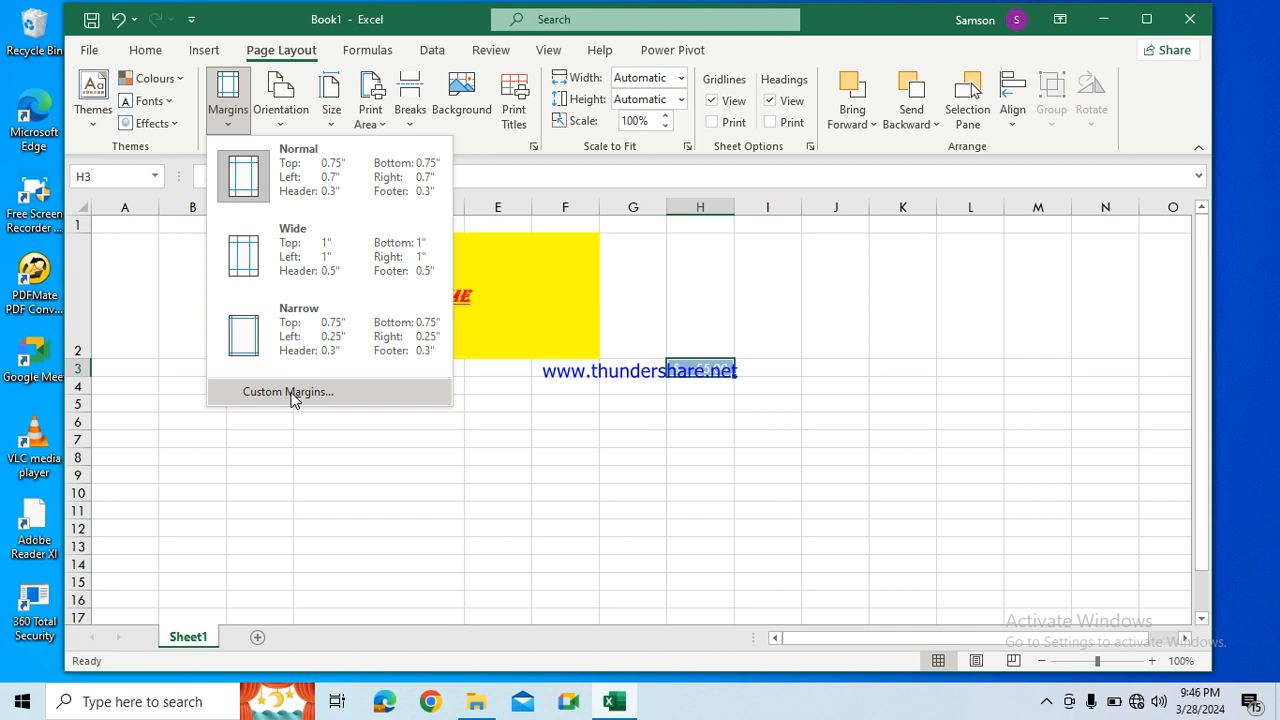
left_click(281, 128)
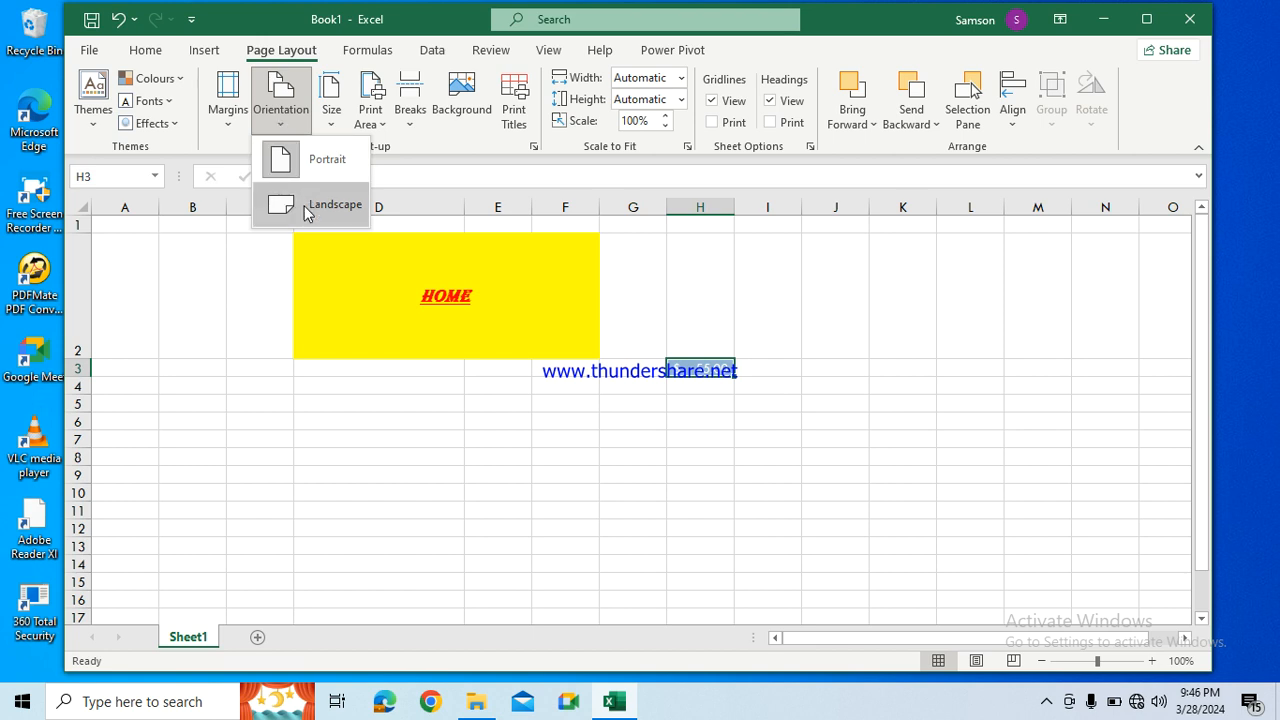
left_click(323, 126)
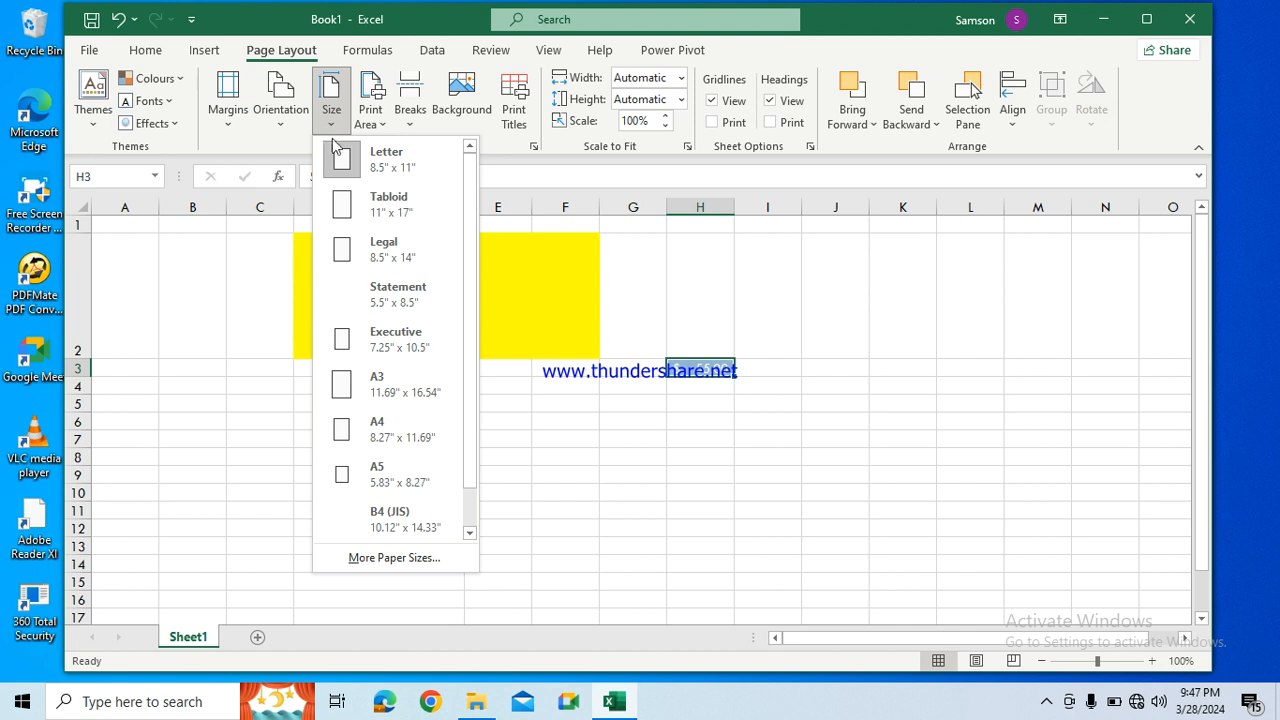
left_click(468, 533)
left_click(531, 490)
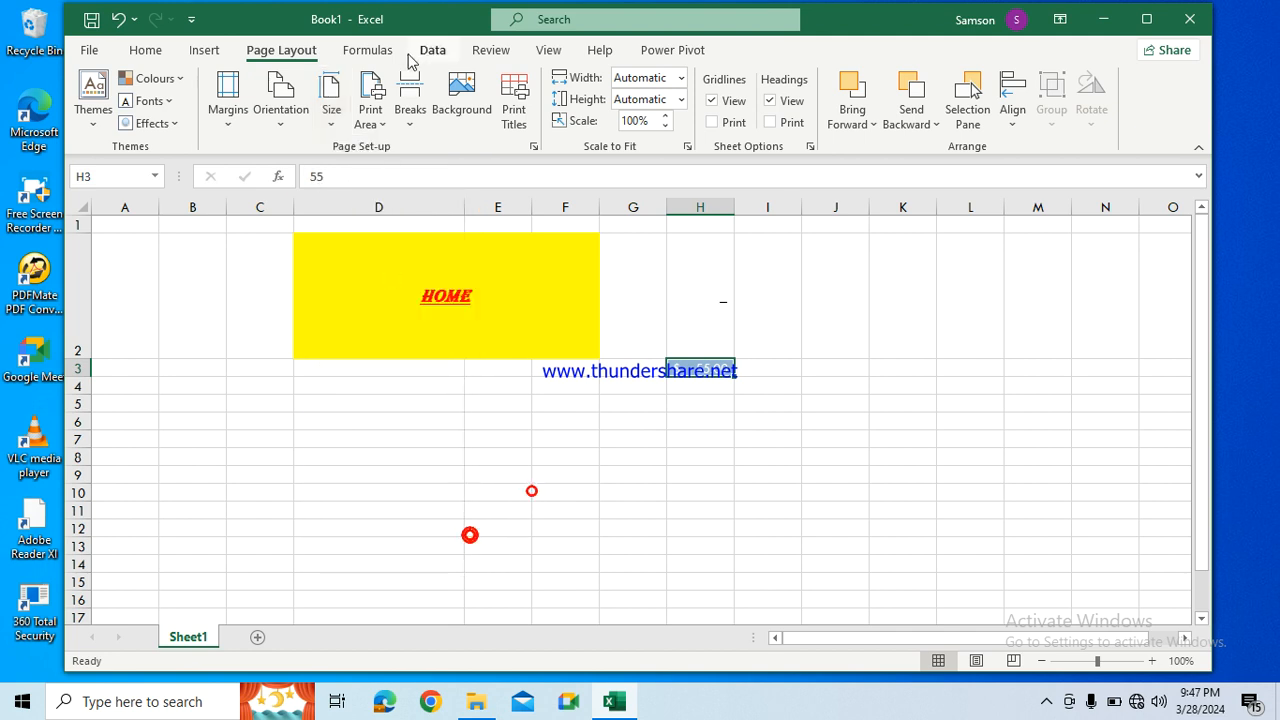
left_click(380, 135)
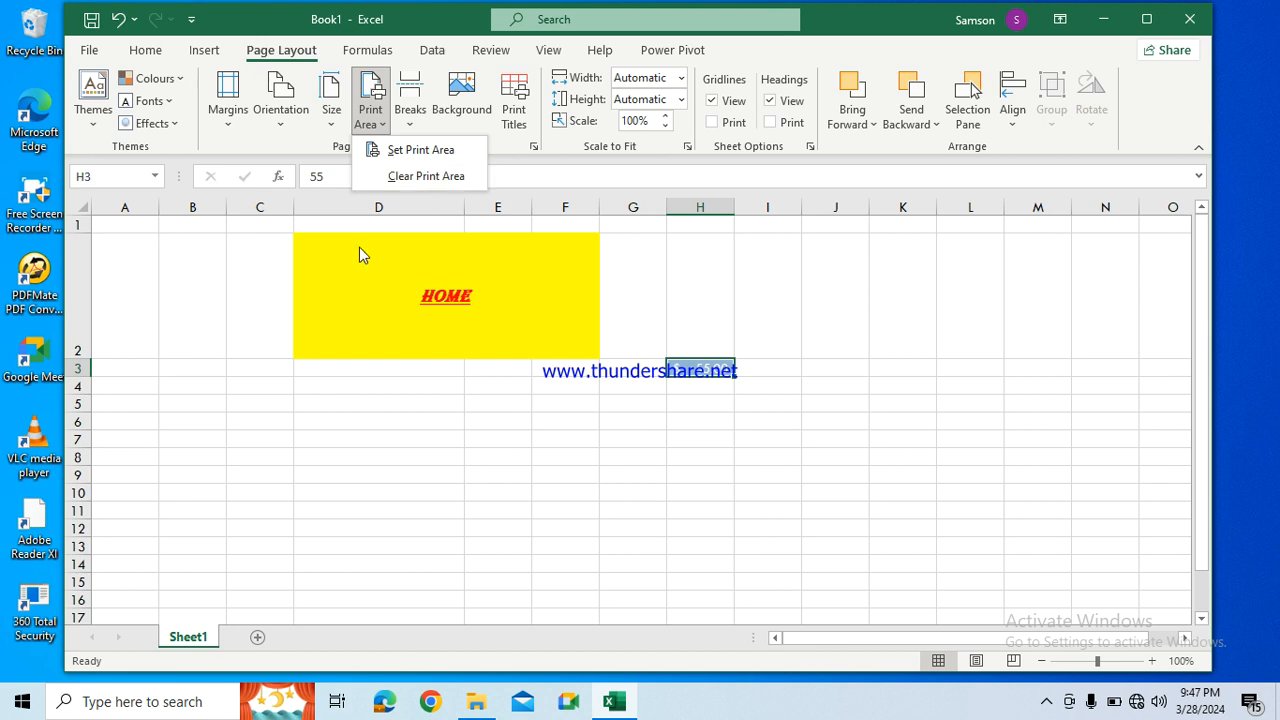
left_click(302, 433)
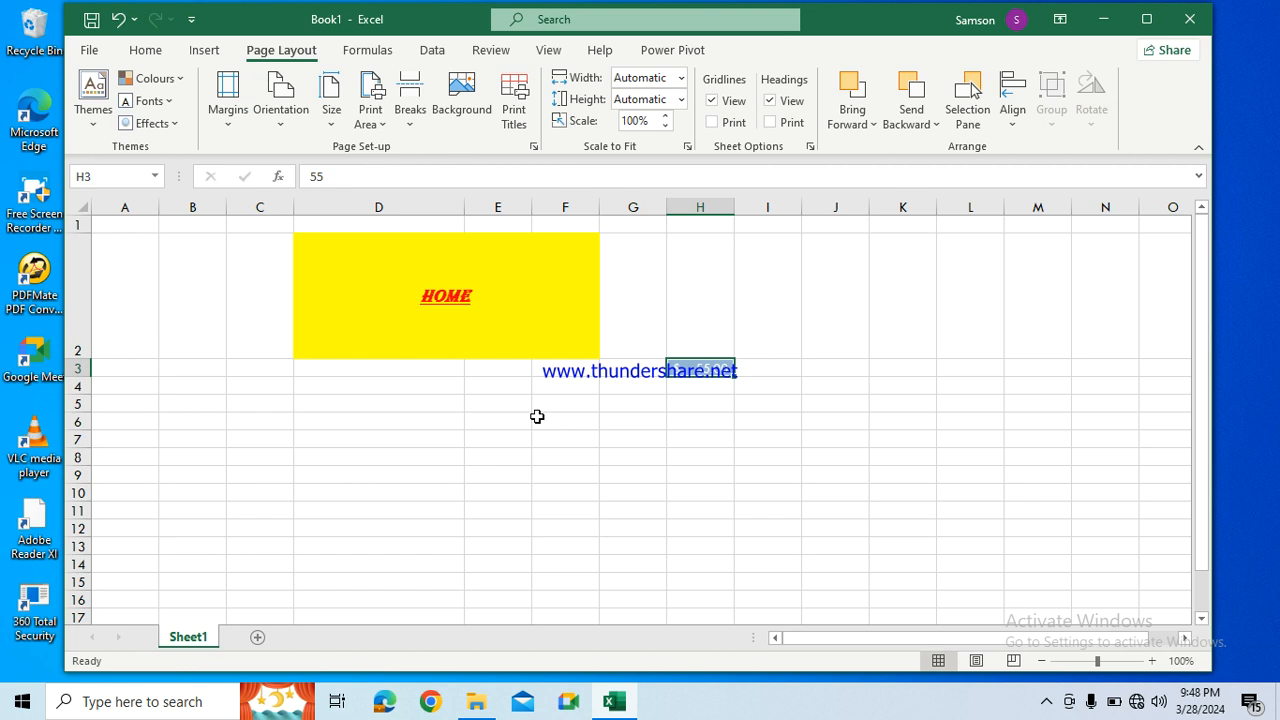
Step: Insert the "flag off" image from the Pictures folder as the sheet background while working offline, and undo it
left_click(466, 116)
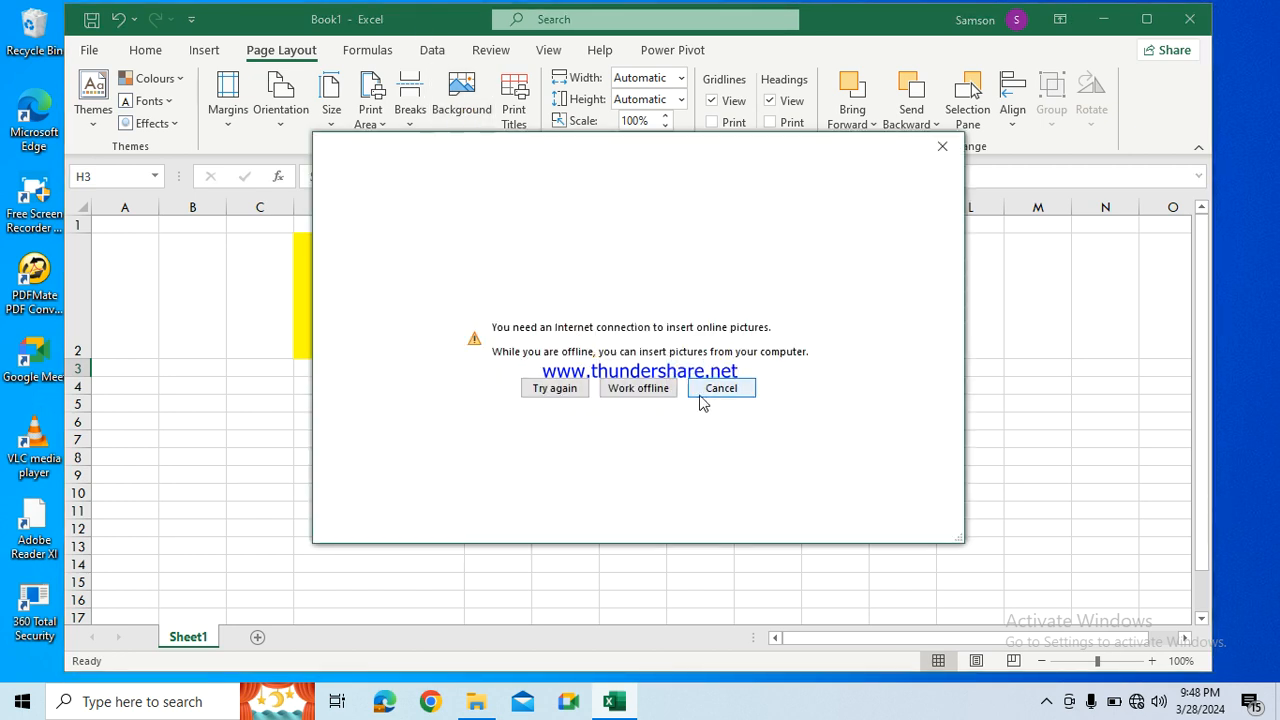
left_click(641, 398)
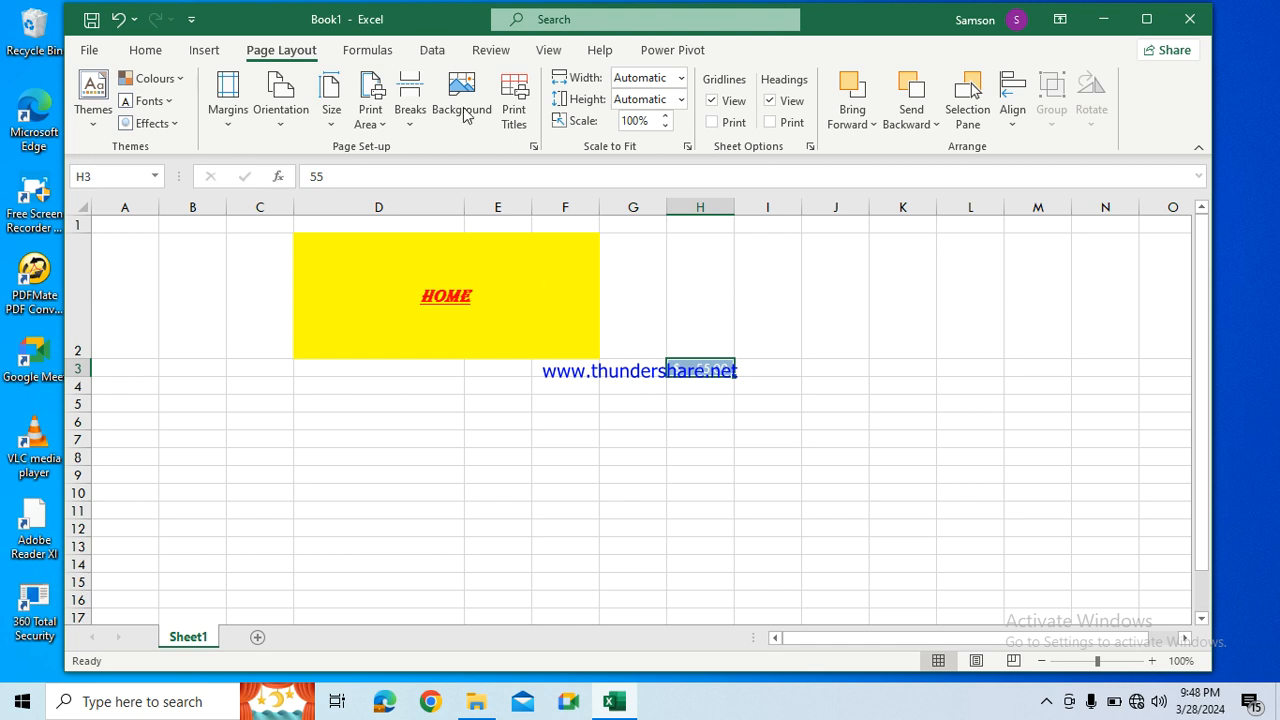
left_click(463, 113)
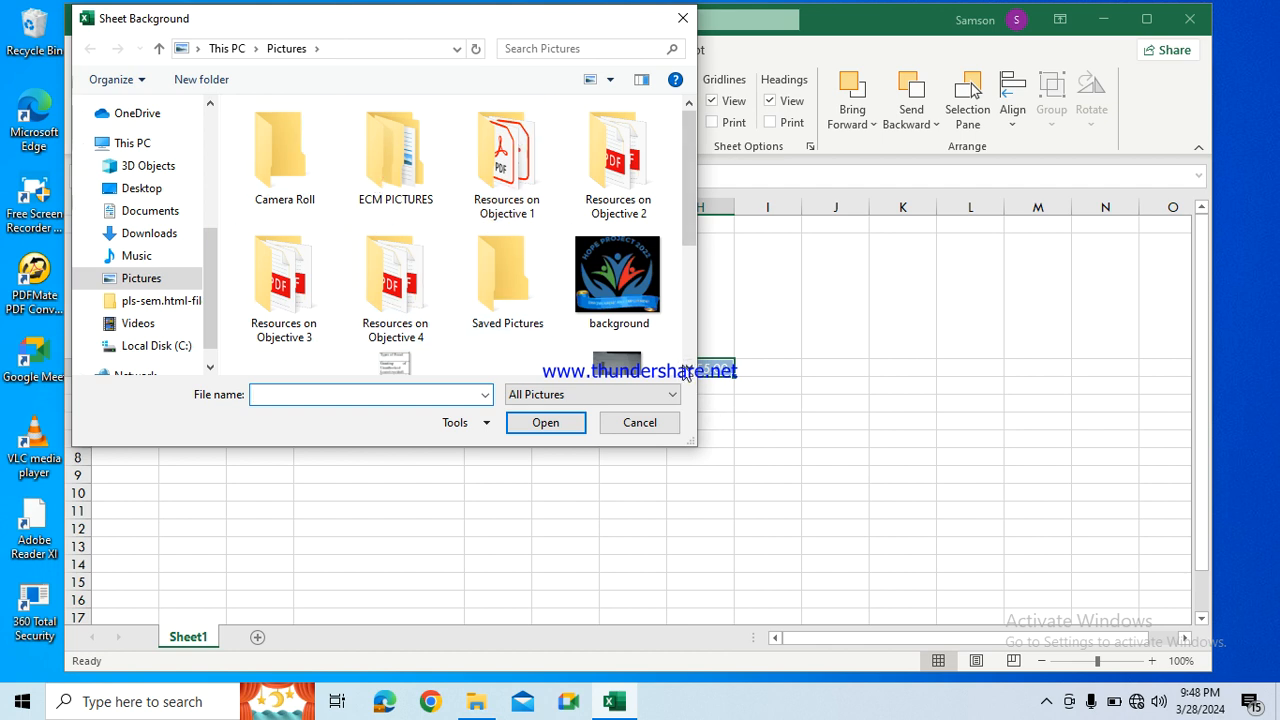
scroll(688, 370, "down", 5)
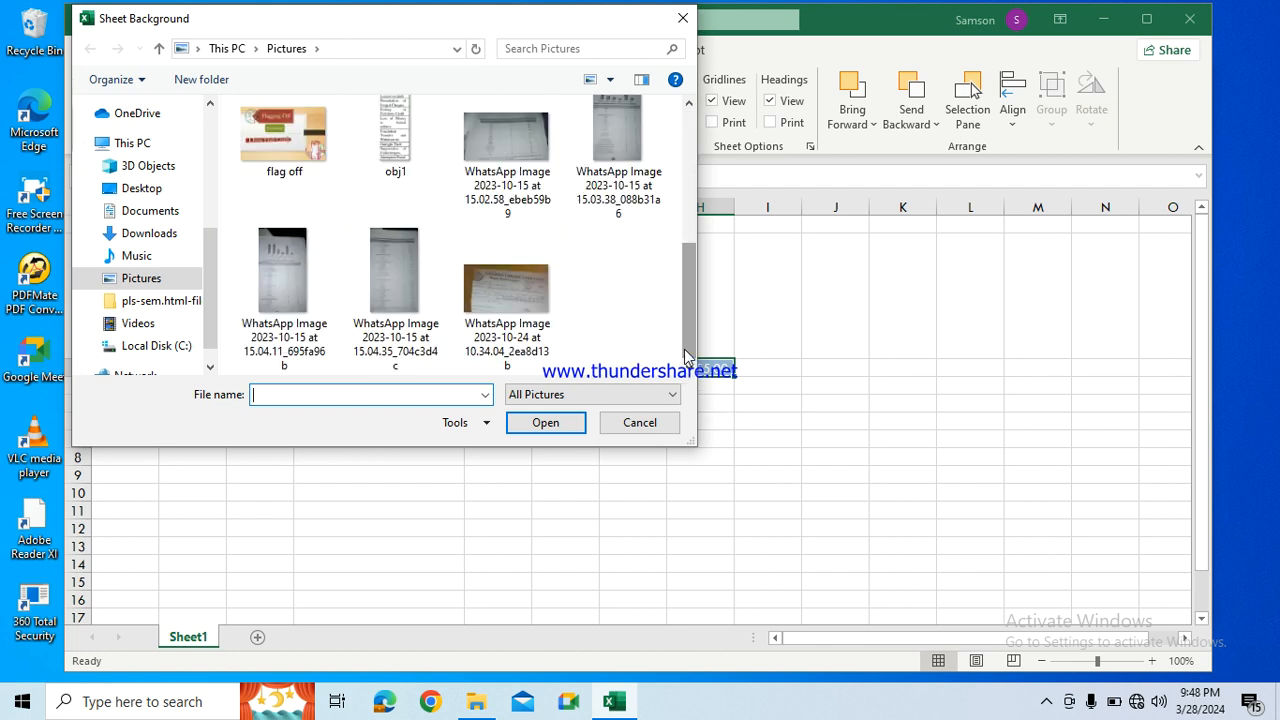
left_click(276, 135)
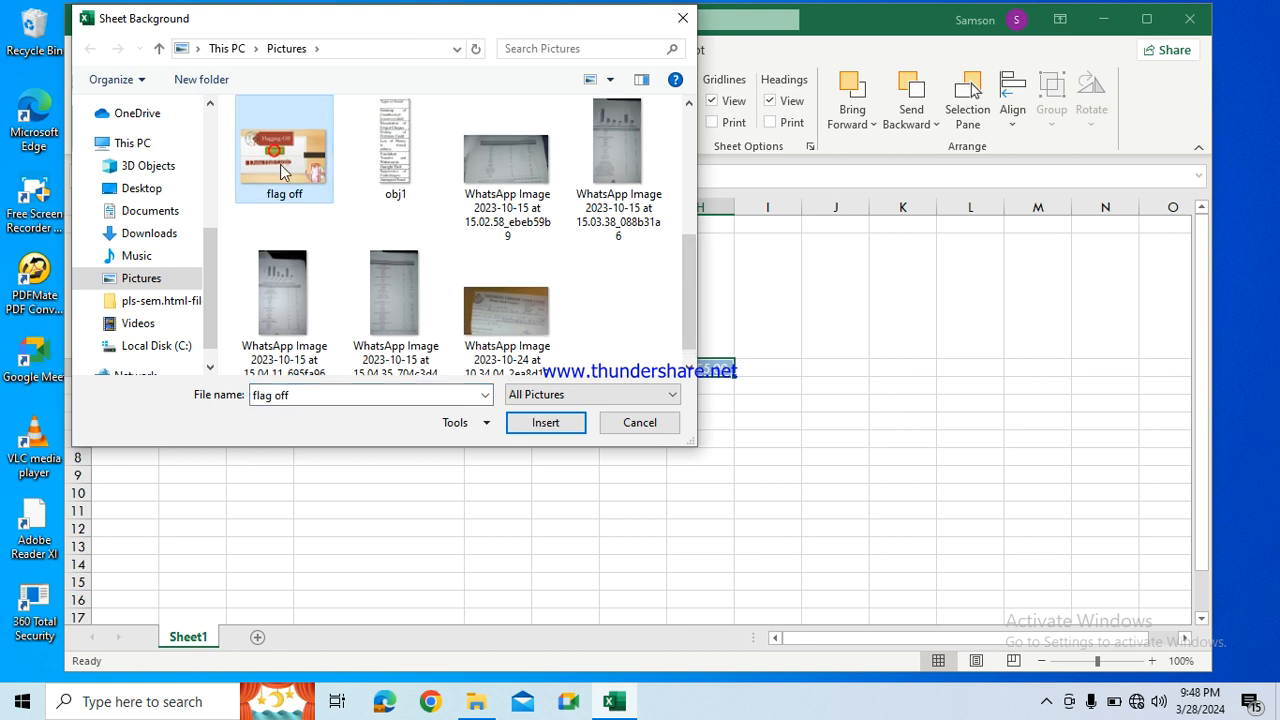
left_click(543, 424)
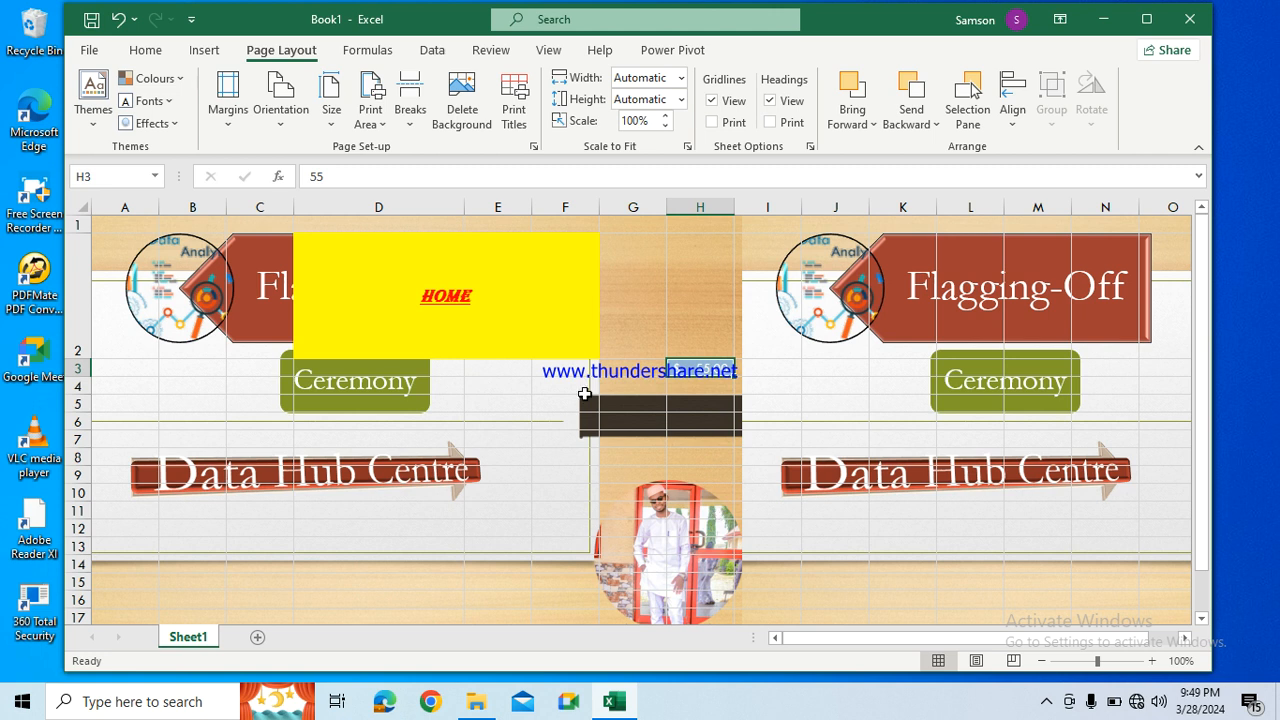
key("ctrl+z")
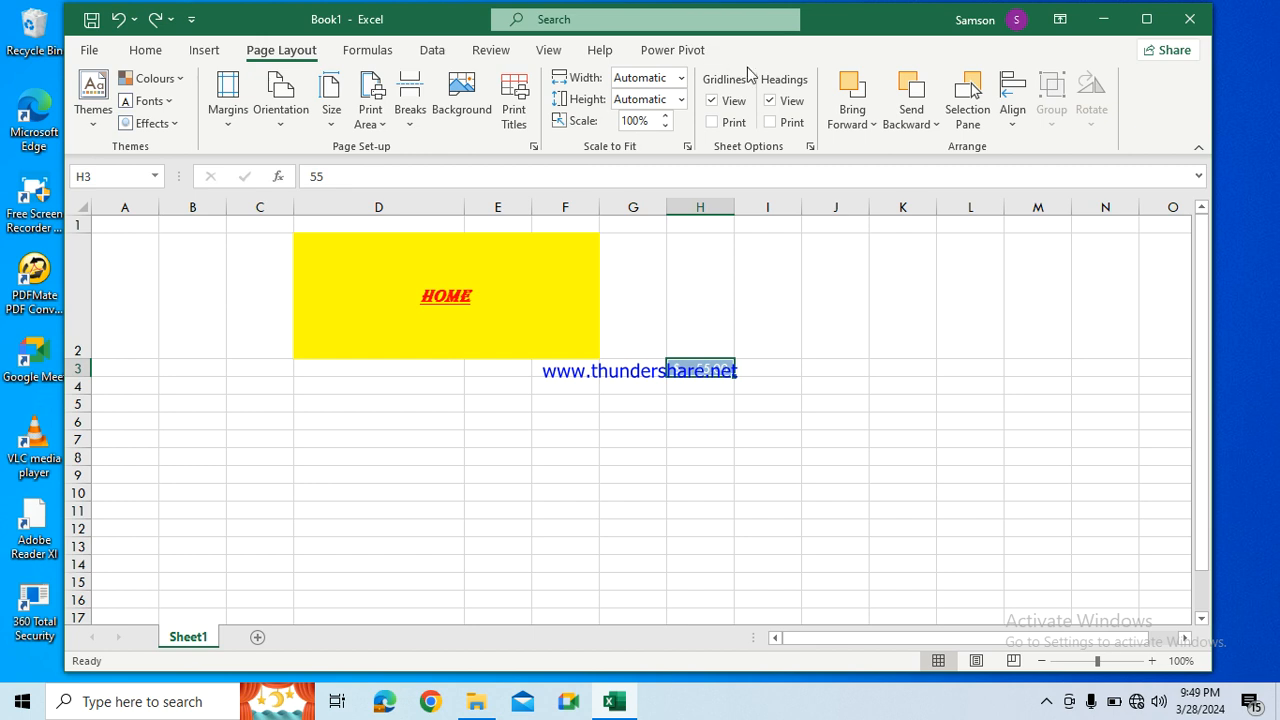
Step: Hide the gridlines on the sheet and show them again
left_click(712, 103)
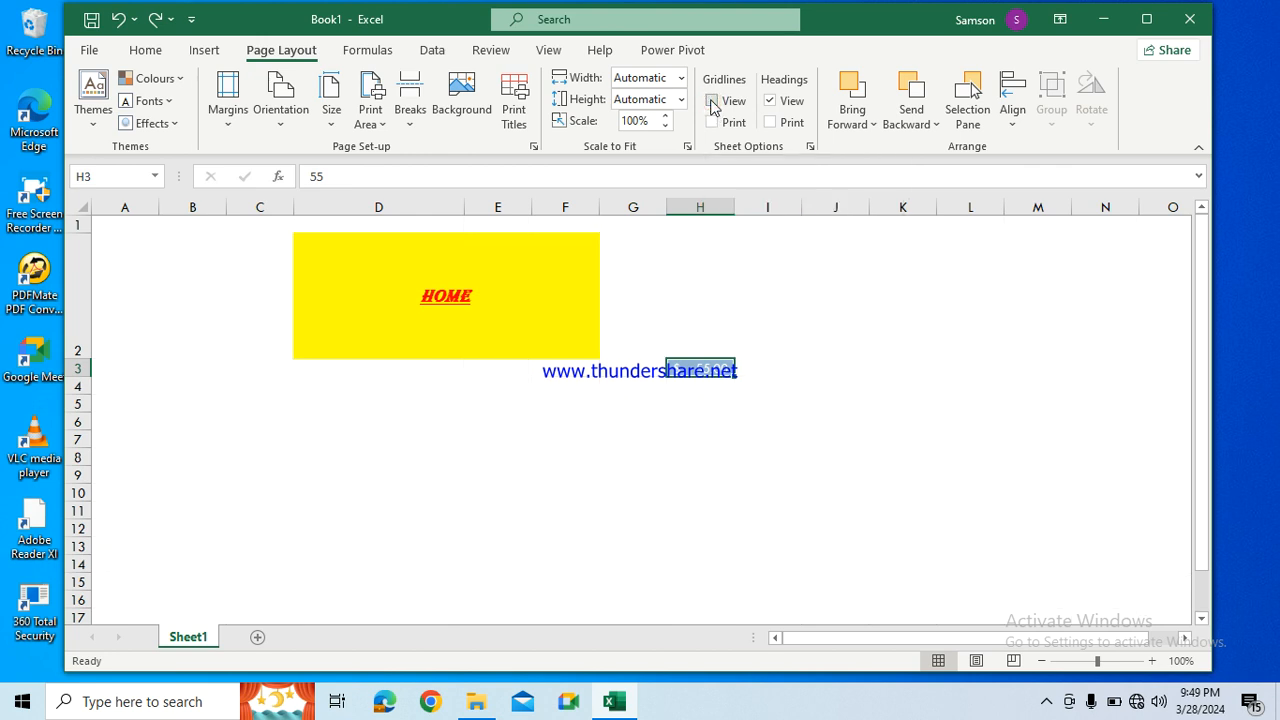
left_click(712, 101)
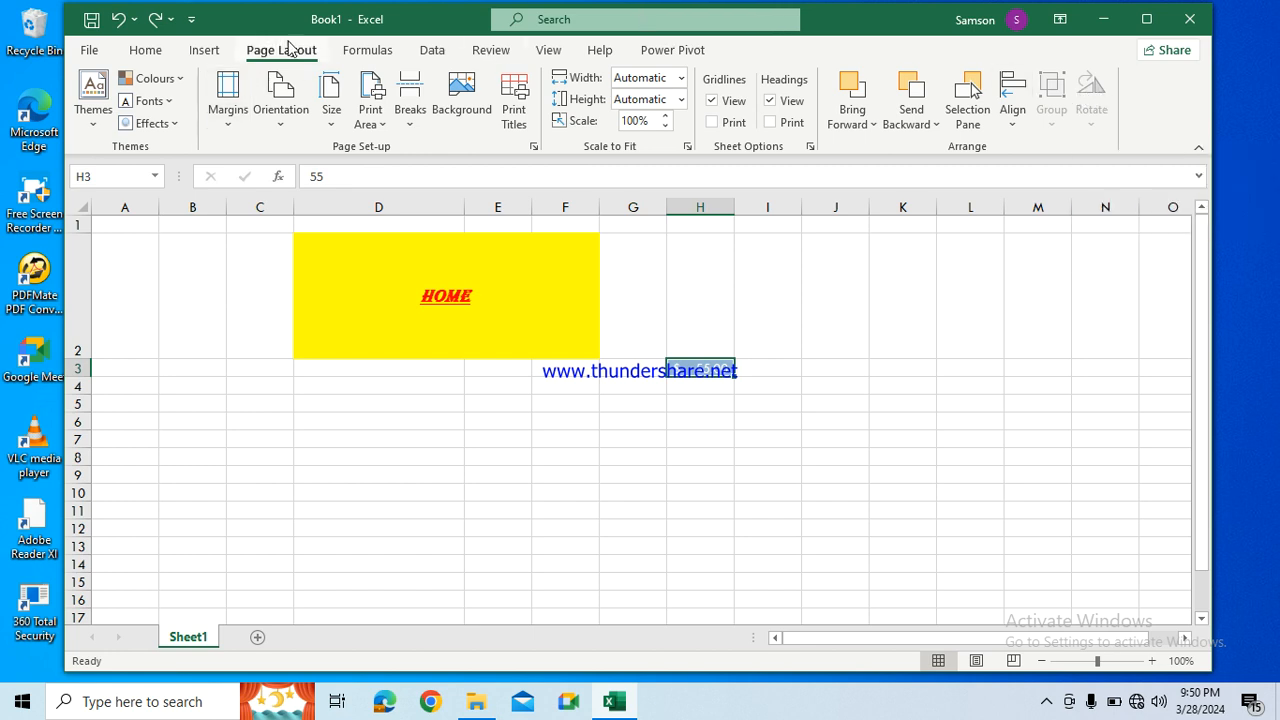
Step: Look over the AutoSum, Financial, Logical and Text function lists without inserting any function
left_click(384, 59)
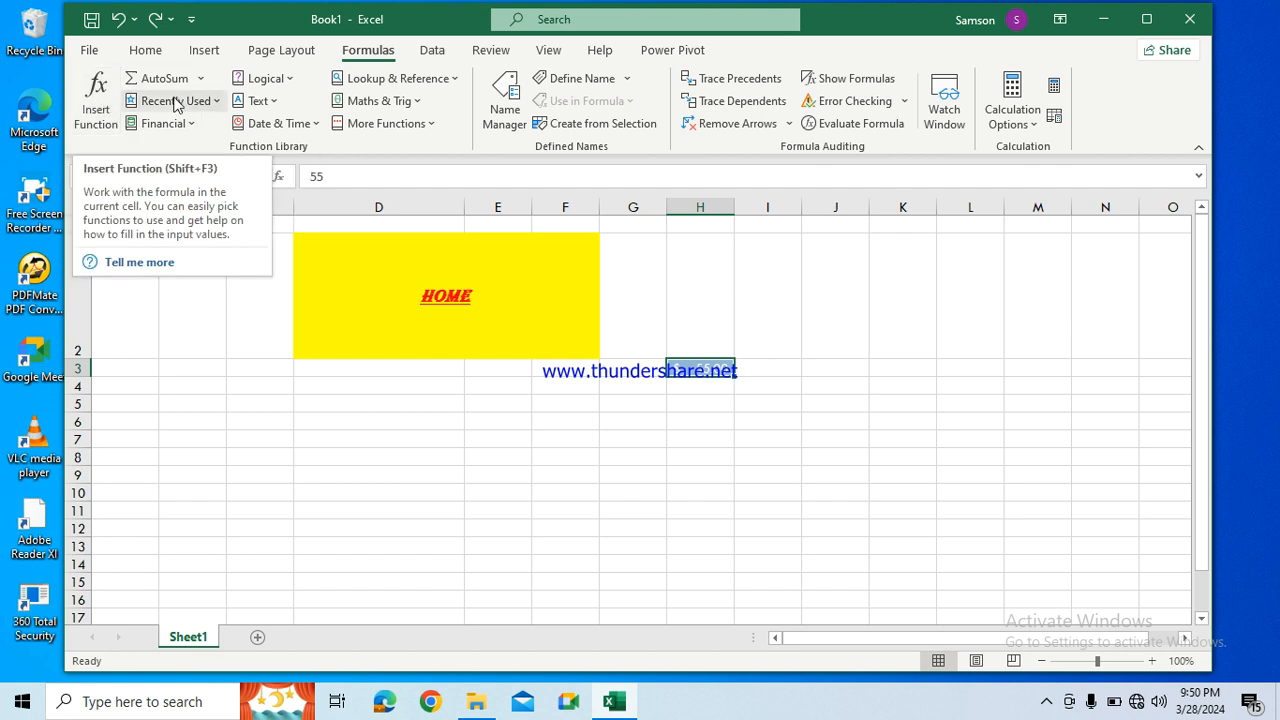
left_click(199, 80)
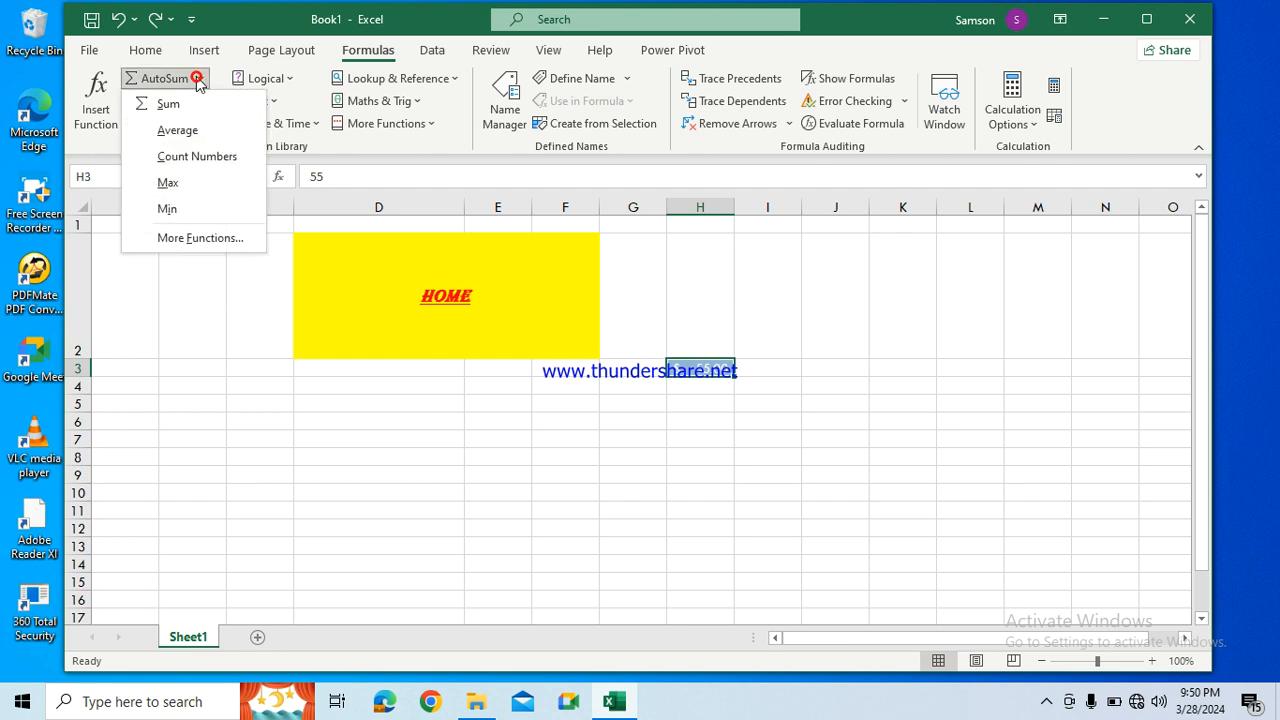
left_click(211, 311)
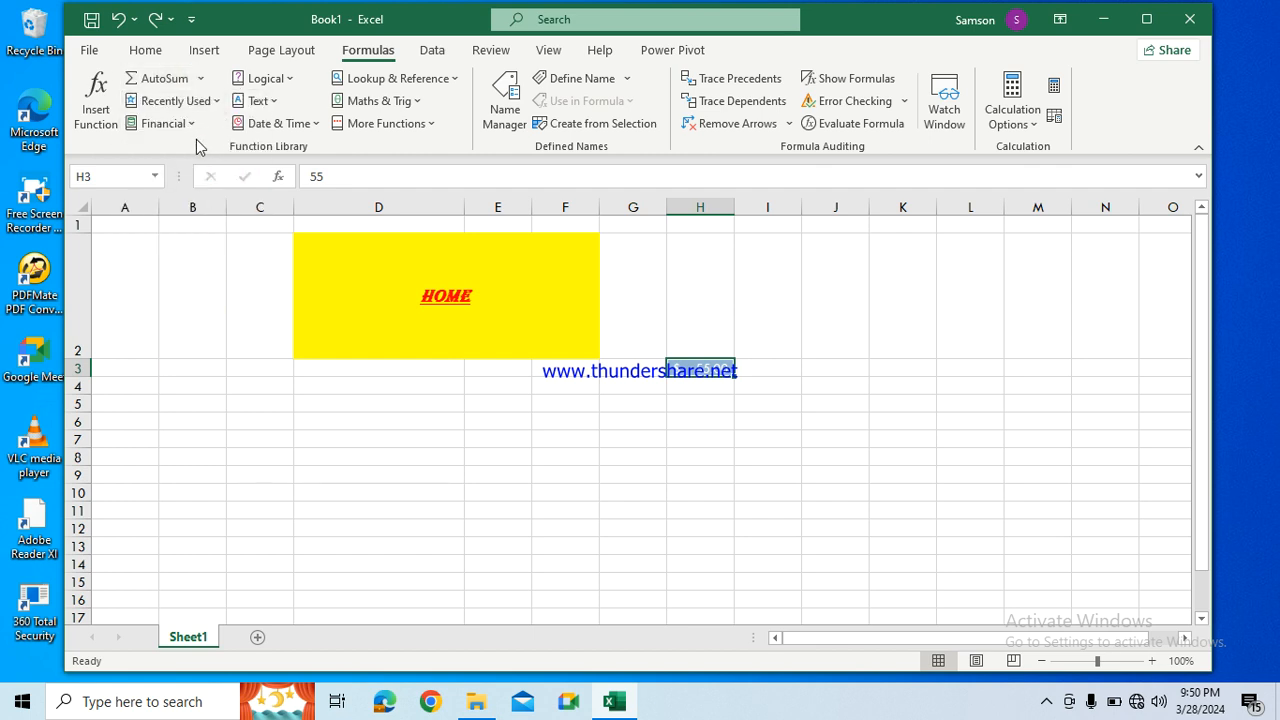
left_click(191, 126)
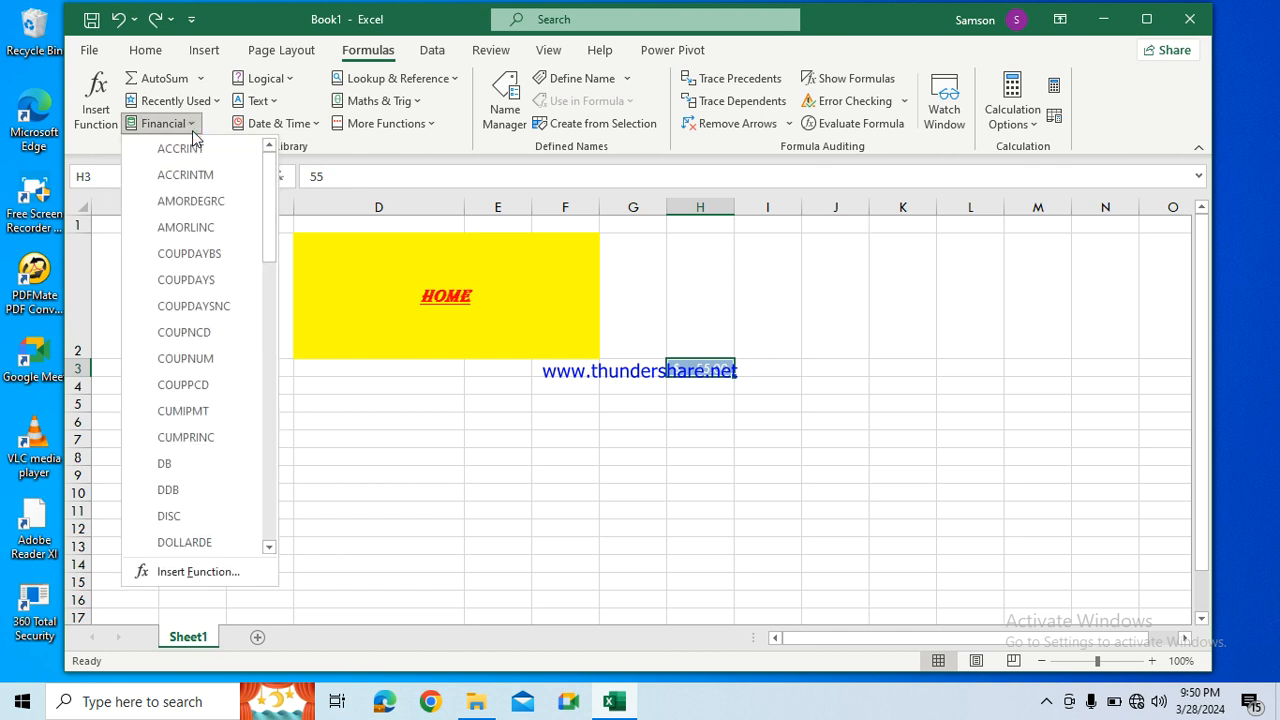
left_click(322, 527)
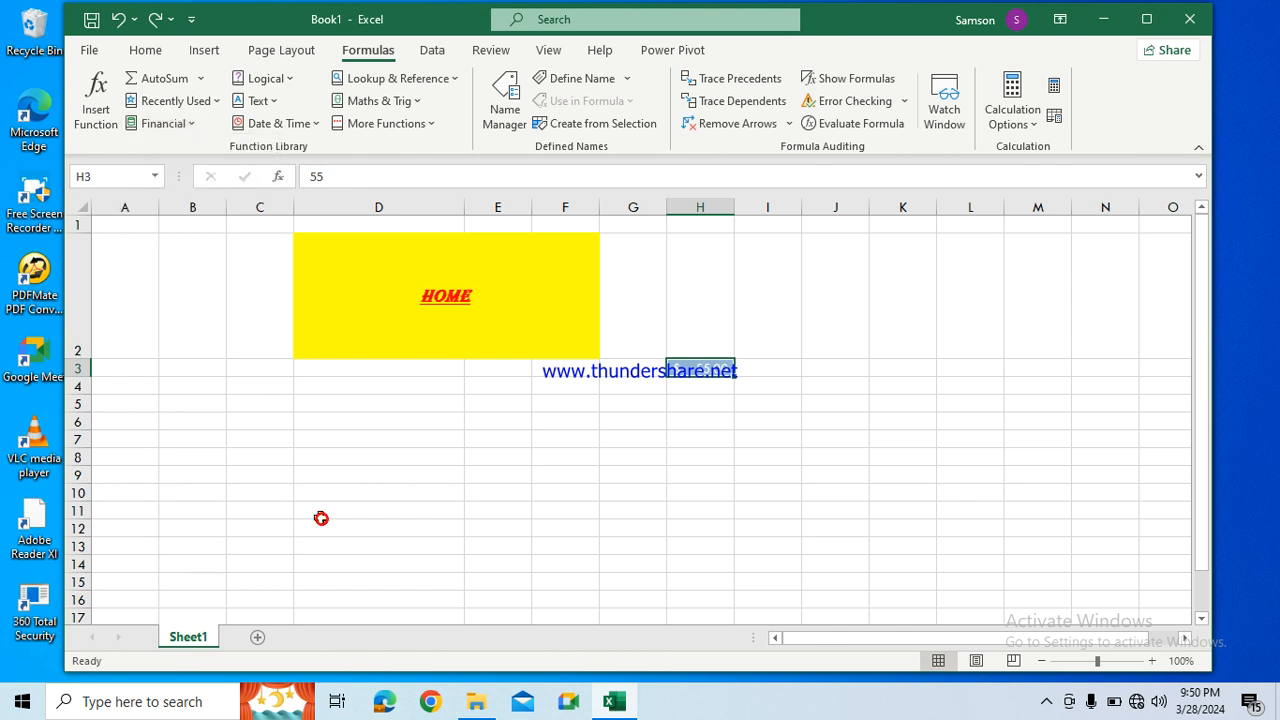
left_click(295, 82)
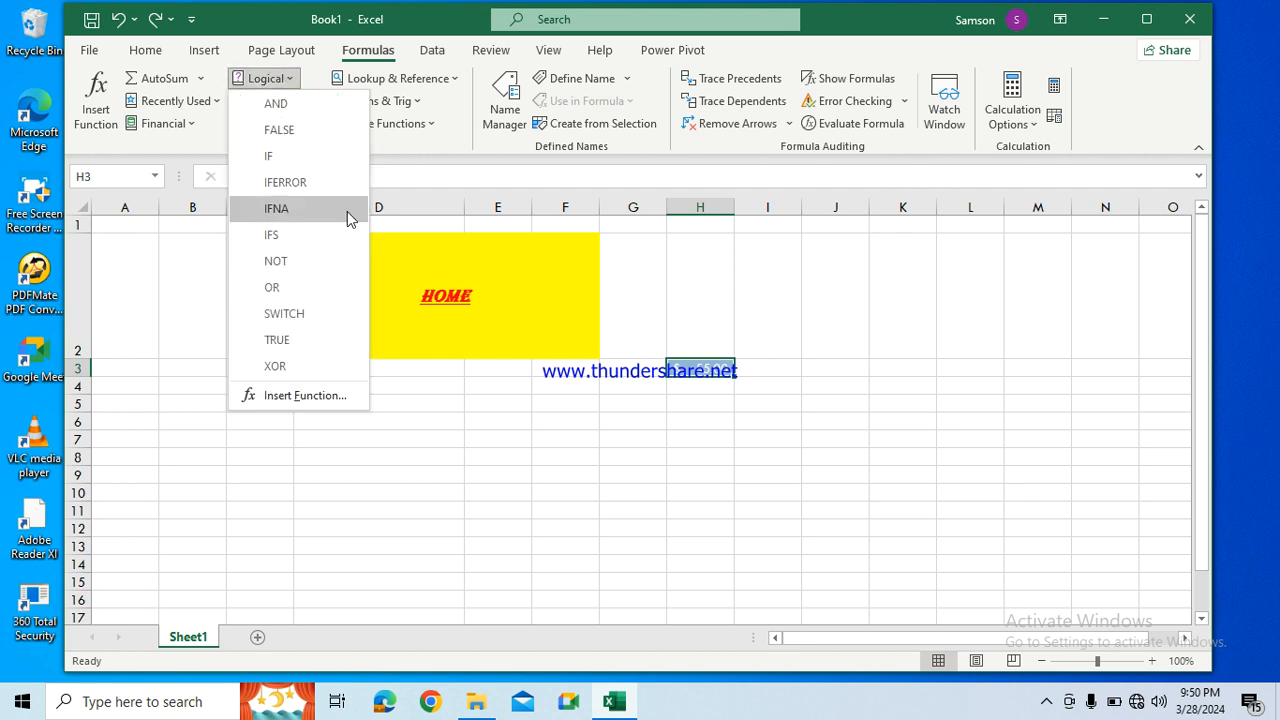
left_click(451, 471)
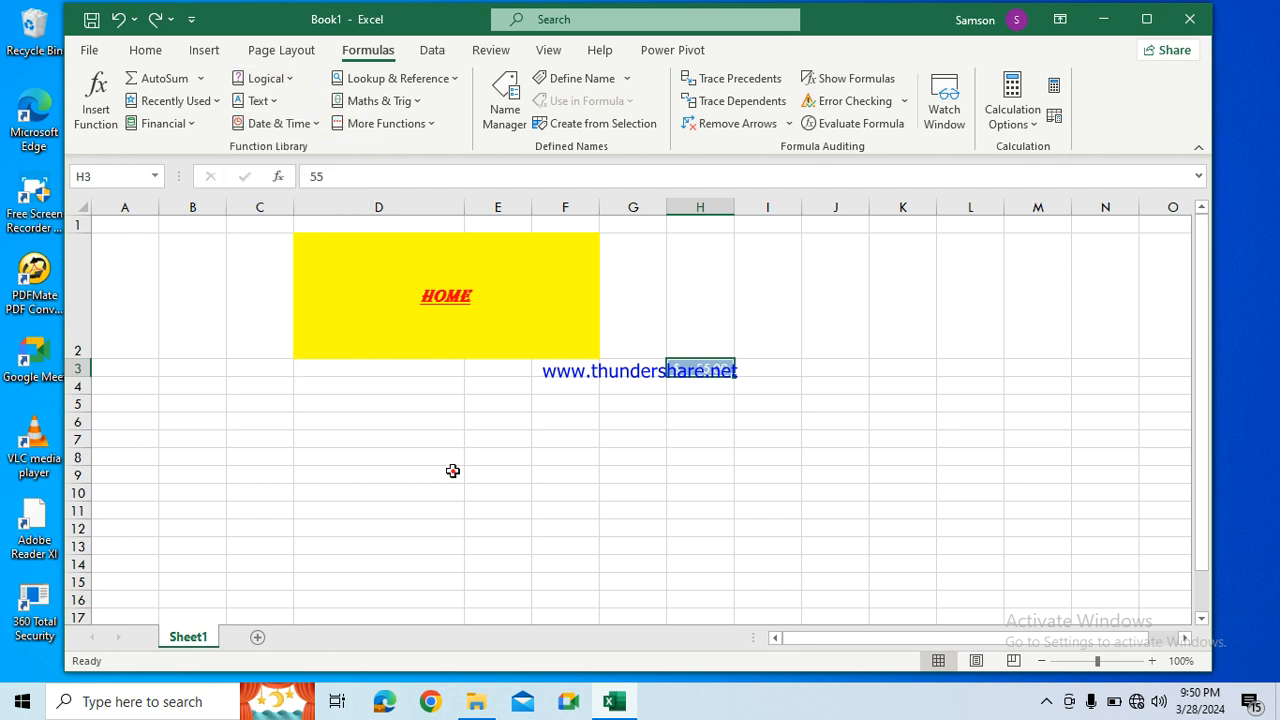
left_click(266, 104)
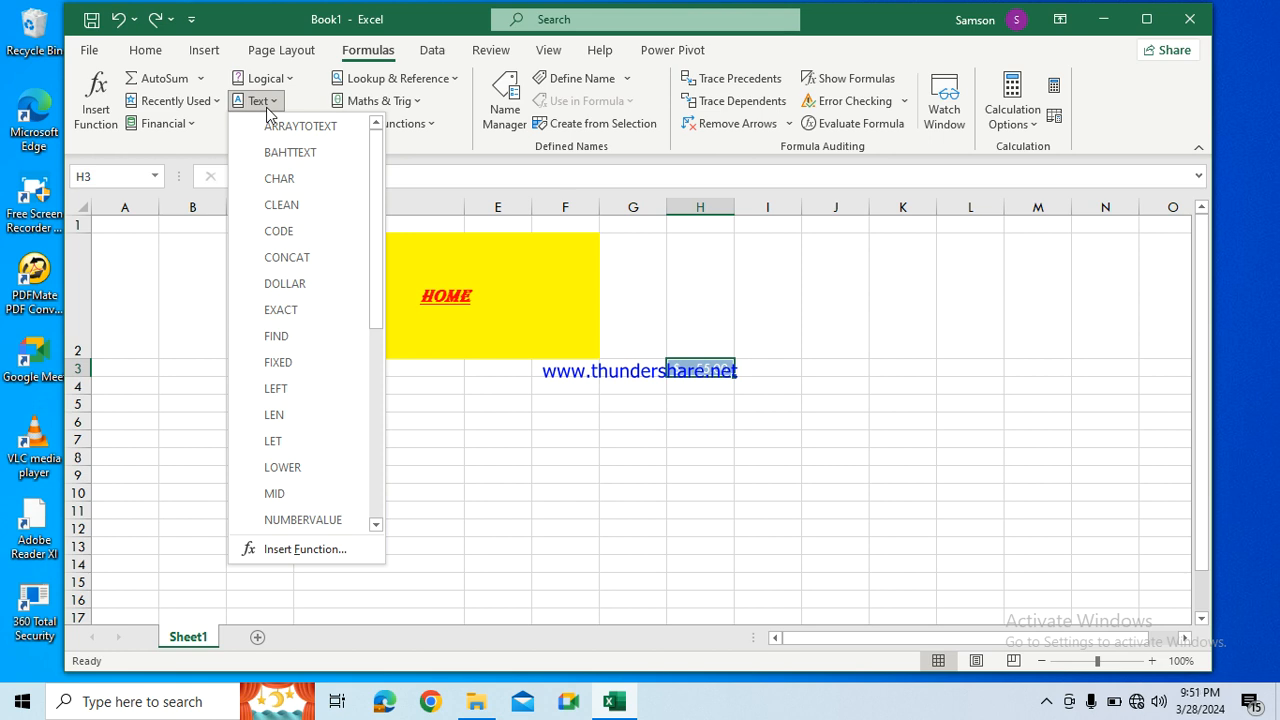
left_click(443, 410)
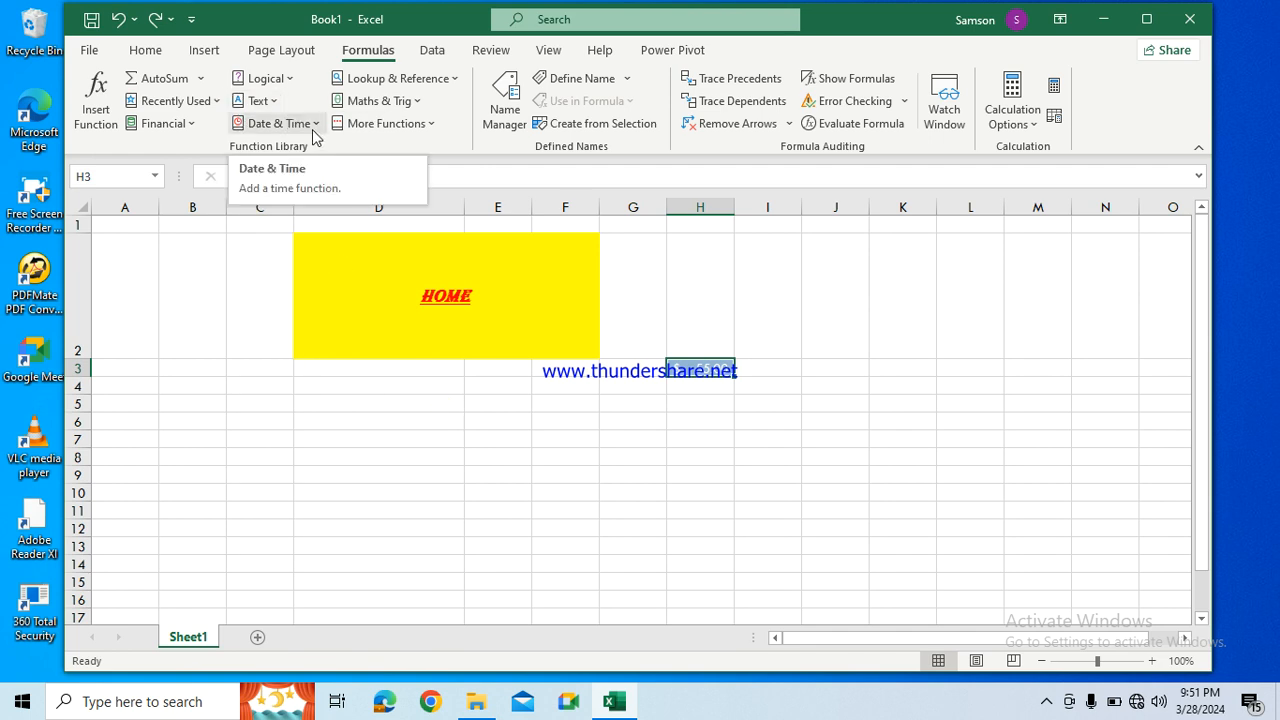
Step: Look over the Lookup & Reference, Maths & Trig and Compatibility function lists without inserting any function
left_click(455, 79)
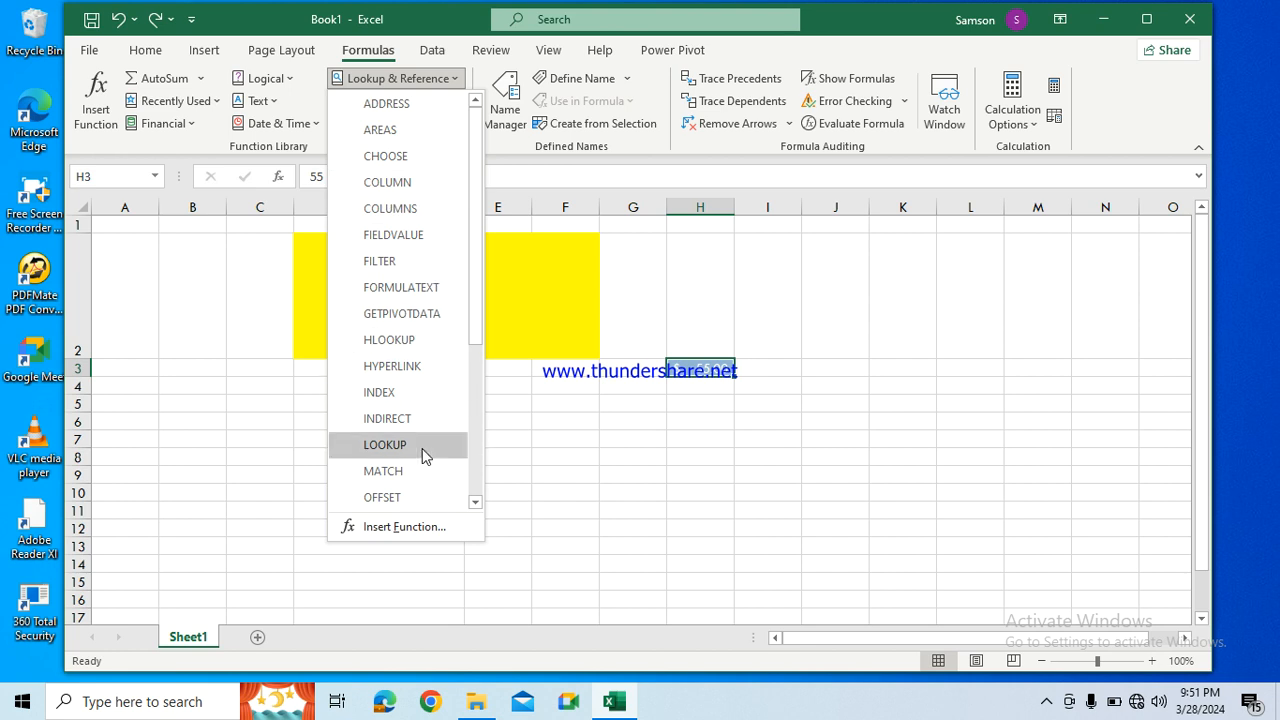
left_click(513, 472)
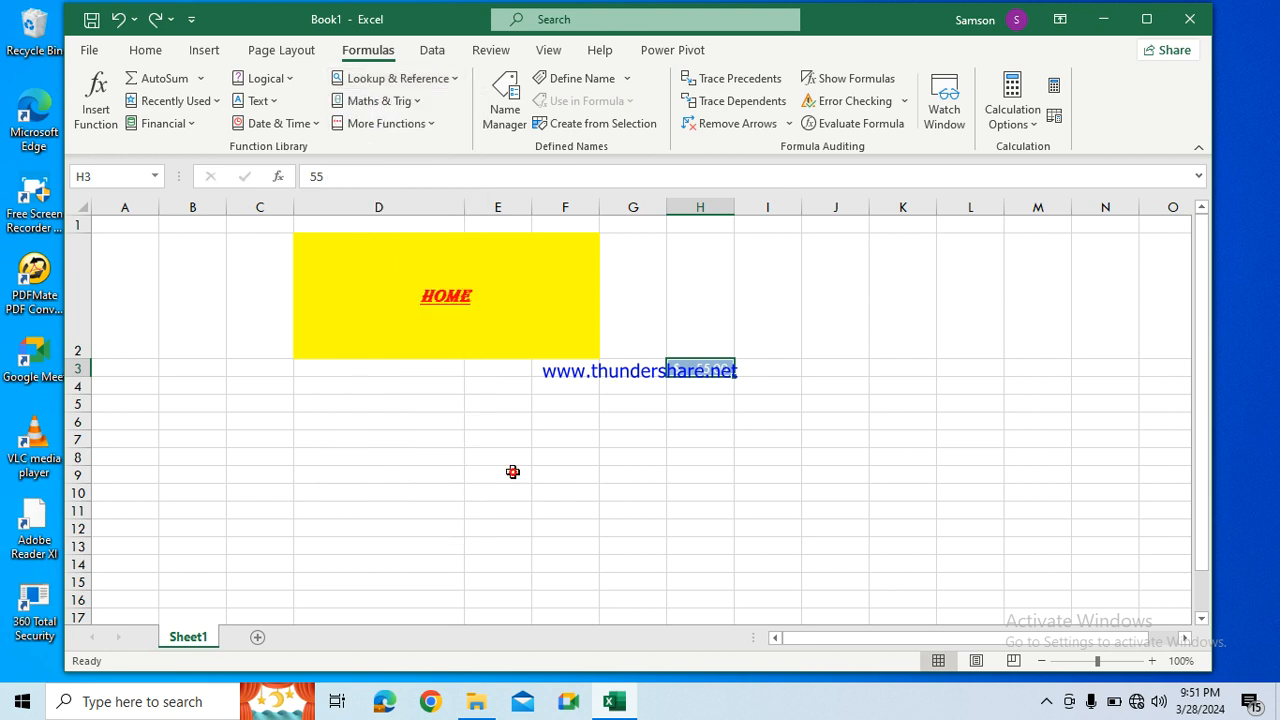
left_click(408, 103)
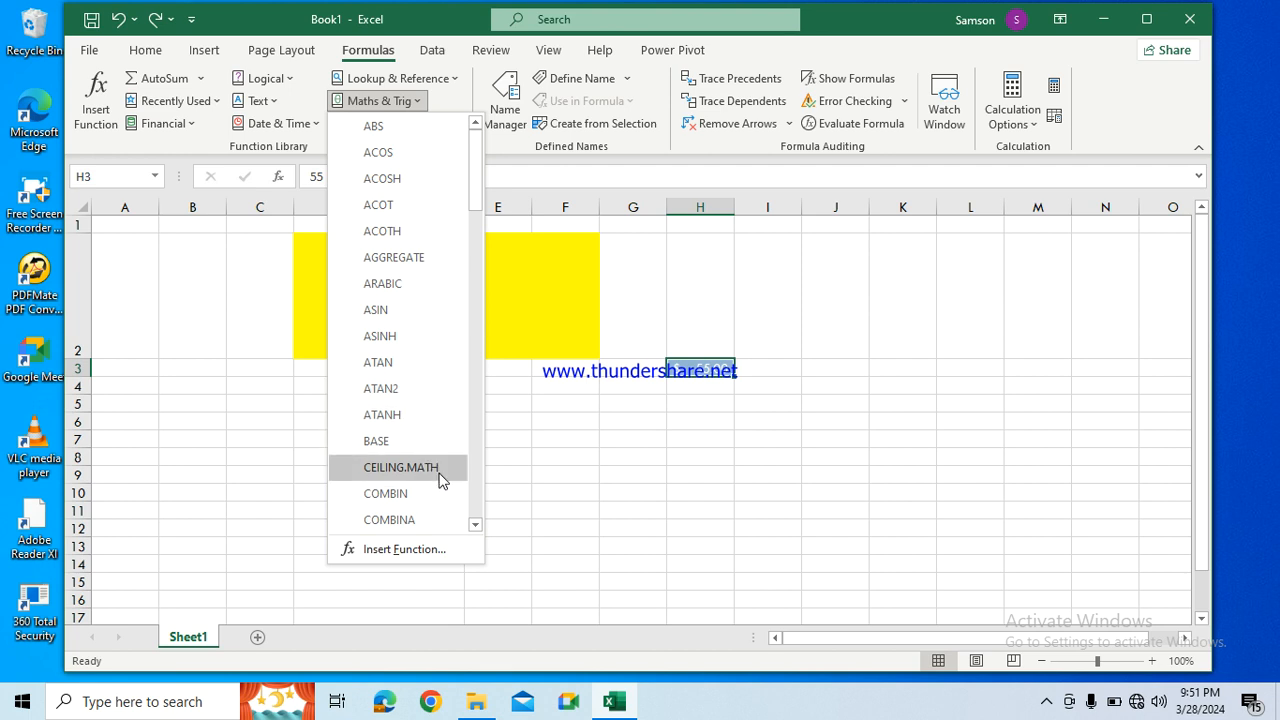
left_click(579, 407)
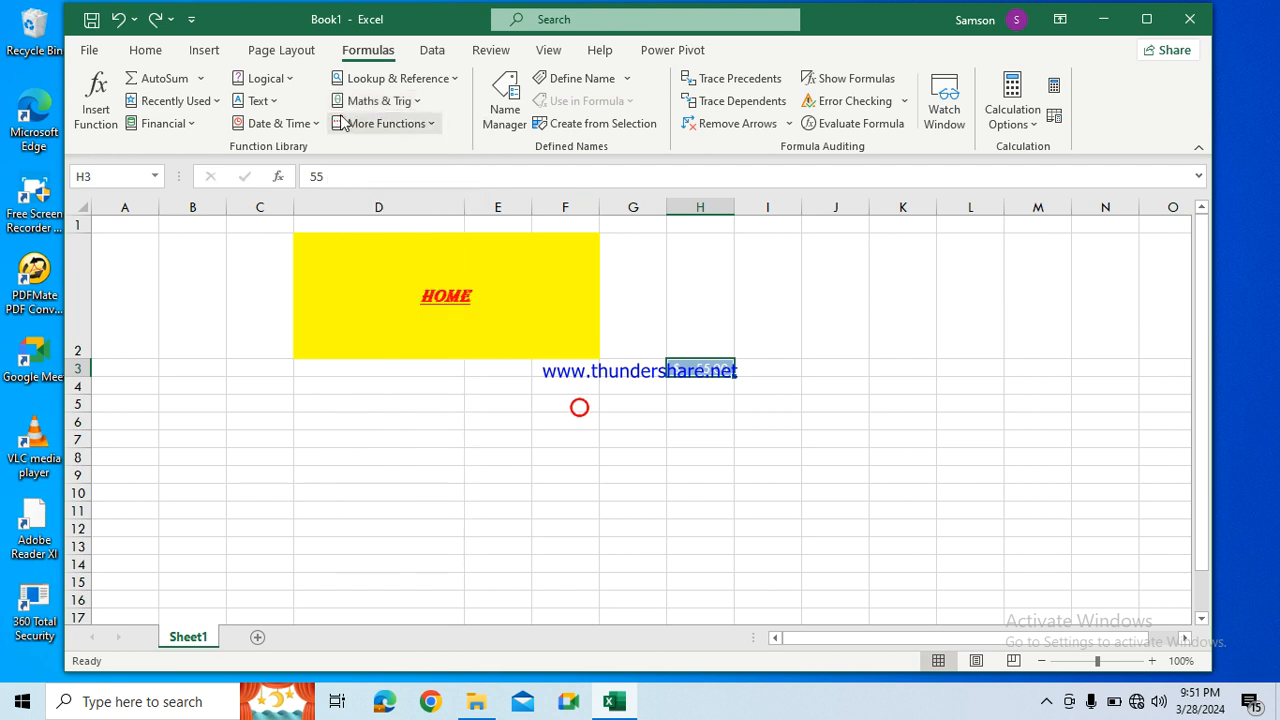
left_click(430, 123)
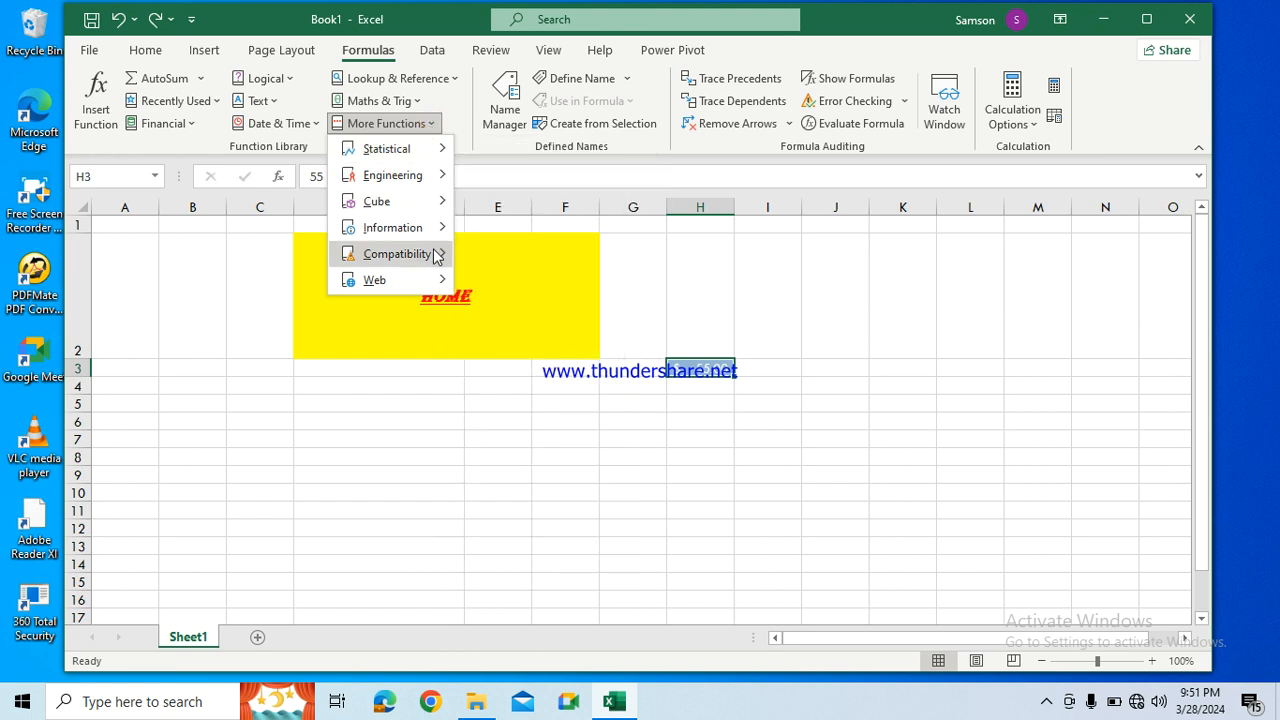
mouse_move(436, 257)
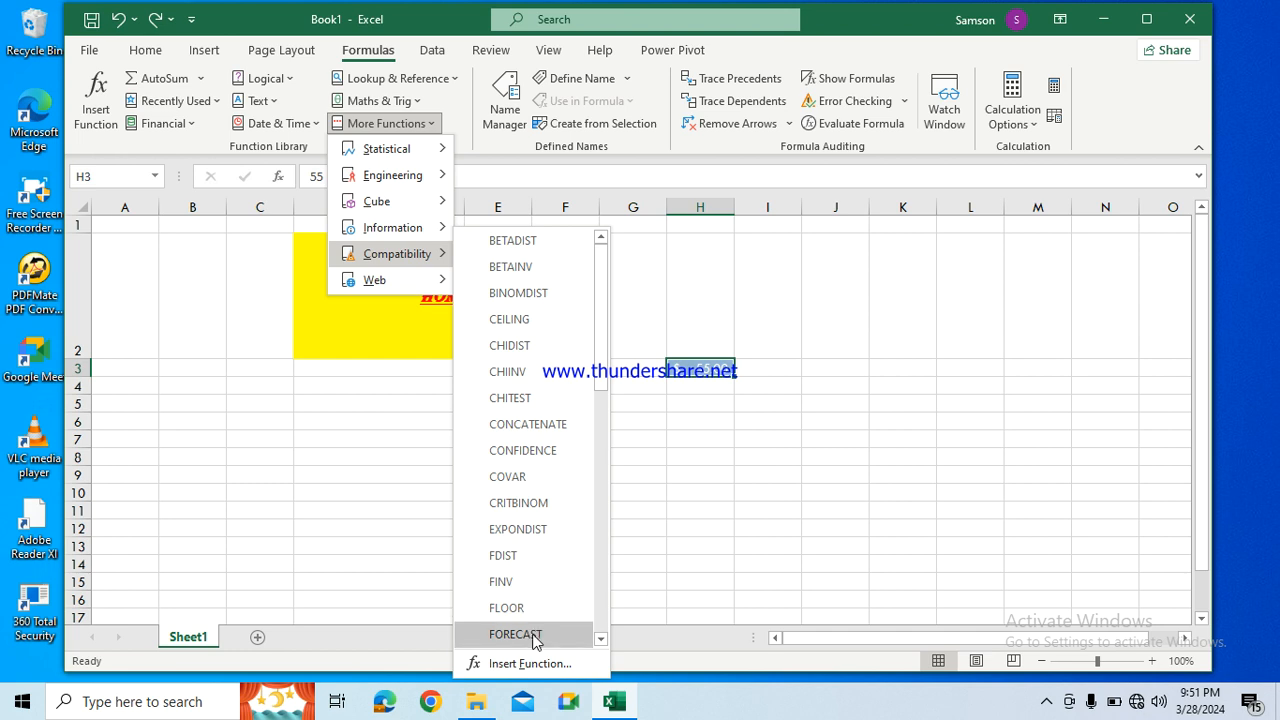
left_click(370, 518)
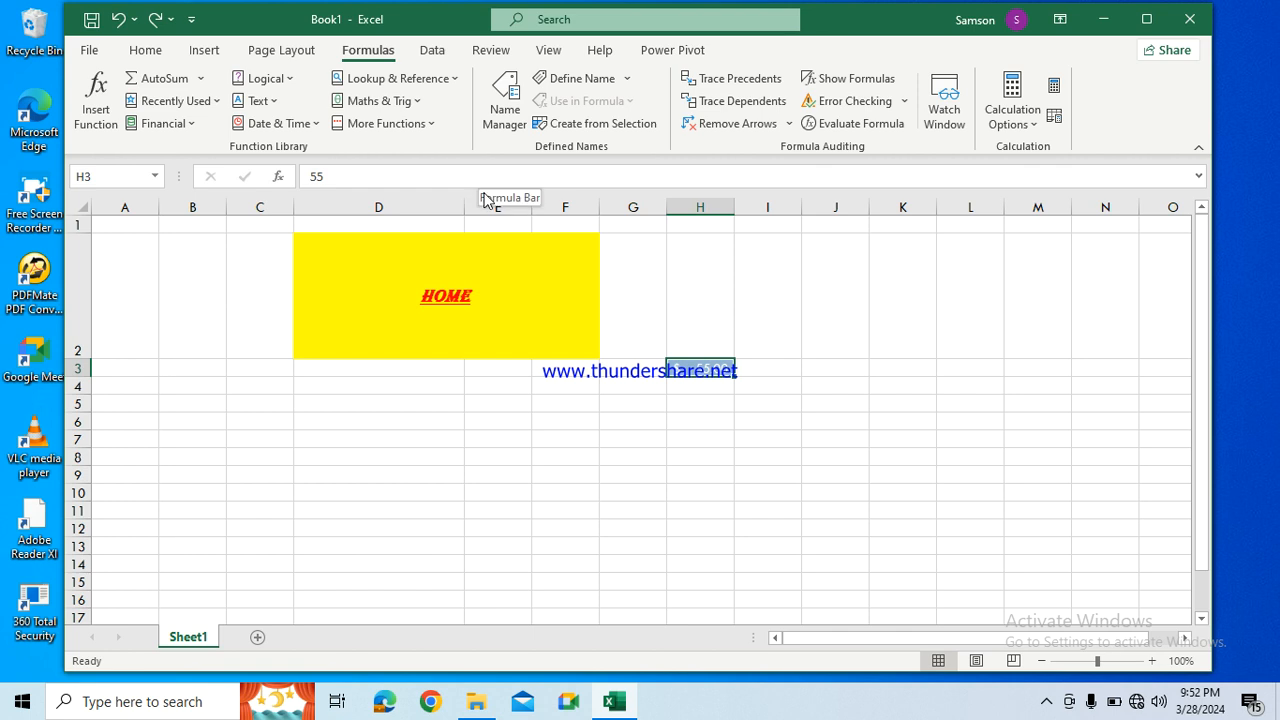
Step: Examine the sources for importing data, including Azure, online services and other sources, without importing anything
left_click(424, 54)
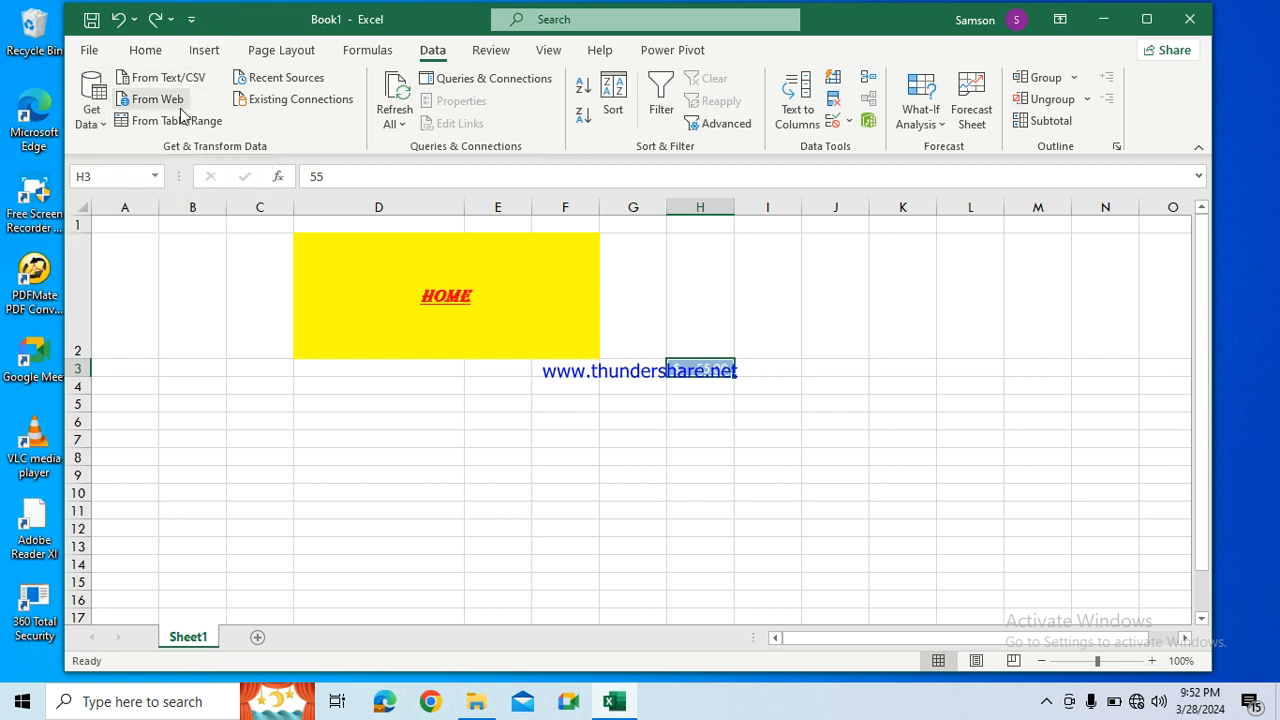
left_click(104, 124)
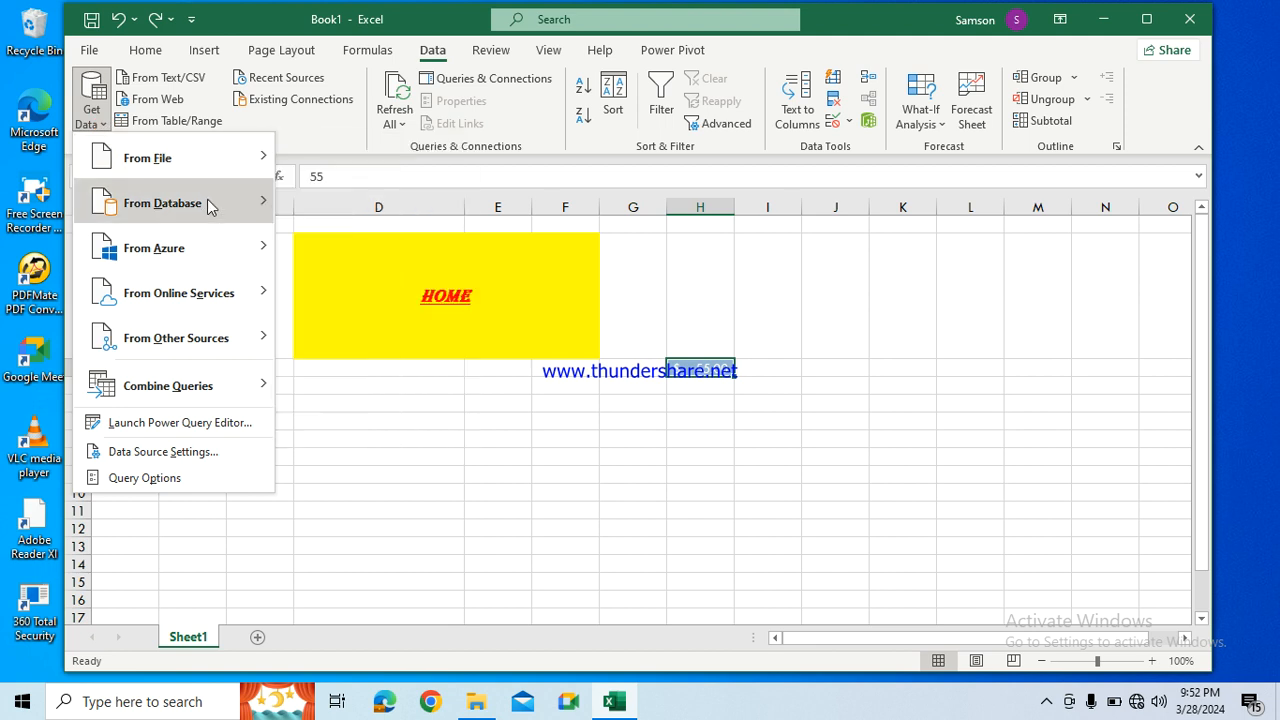
mouse_move(208, 201)
mouse_move(226, 250)
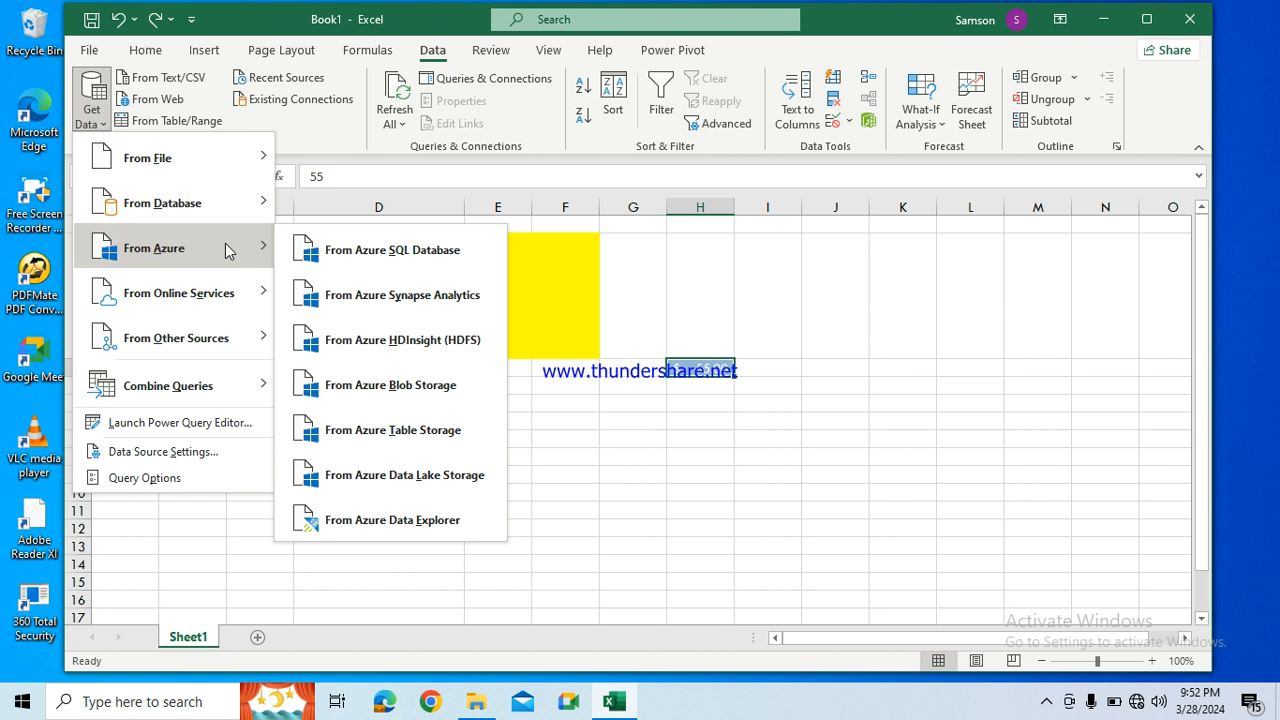
mouse_move(236, 308)
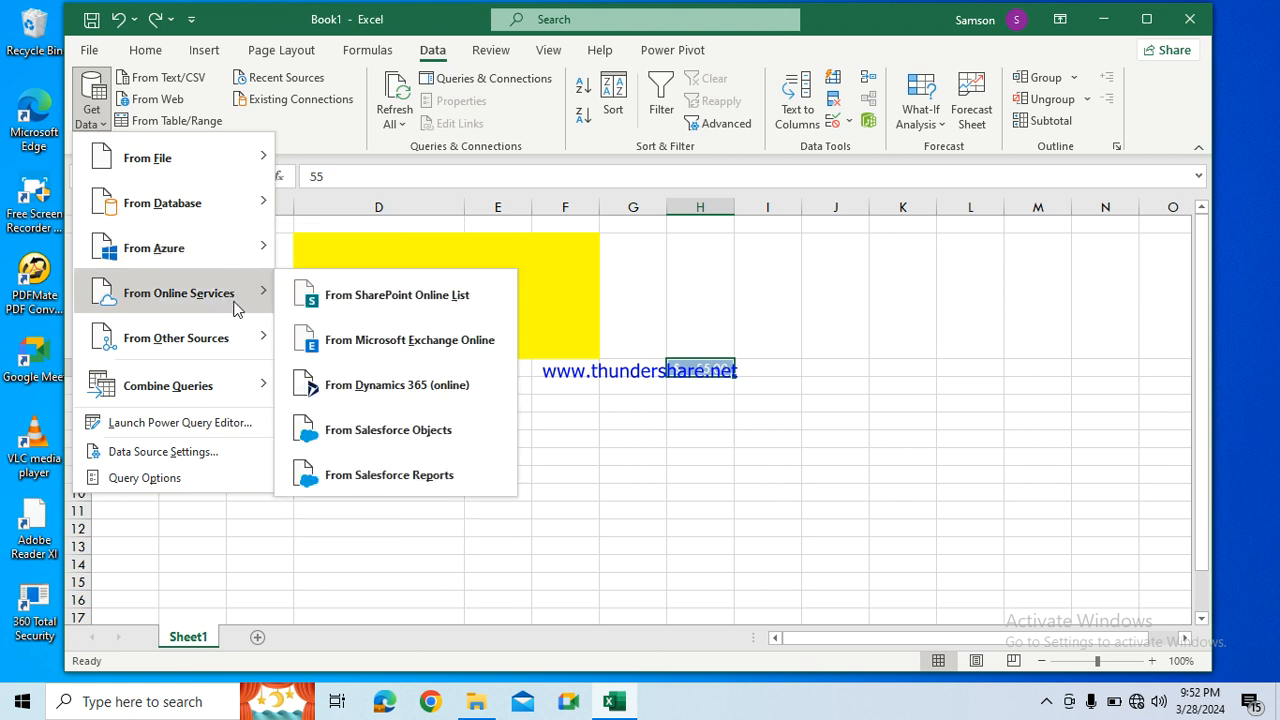
mouse_move(248, 352)
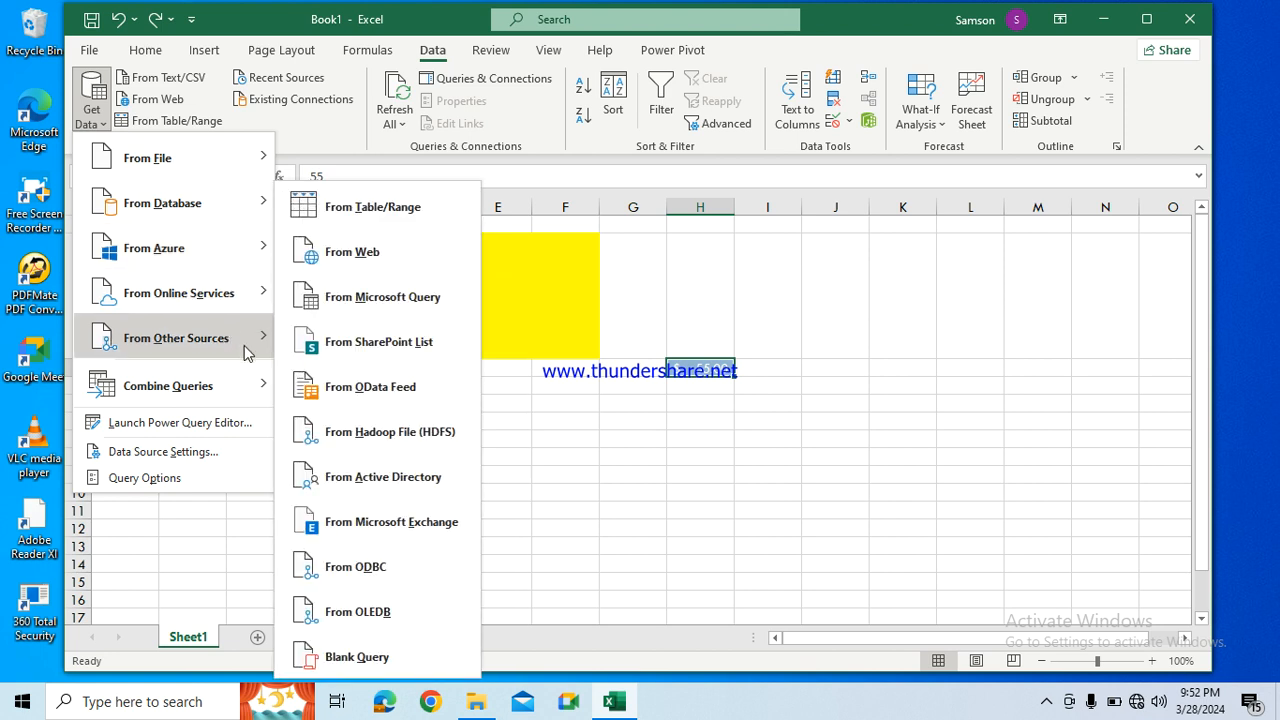
left_click(461, 469)
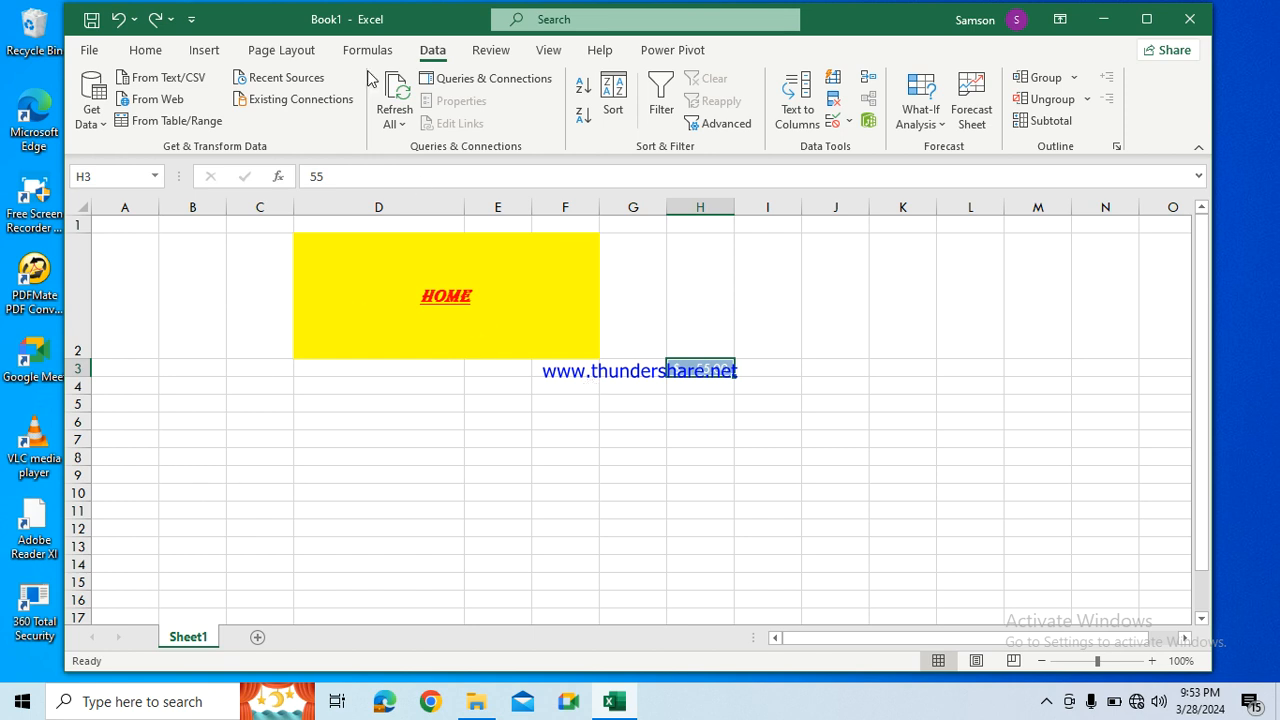
Step: Examine the Refresh All, Data Validation and What-If Analysis options without applying any of them
left_click(403, 124)
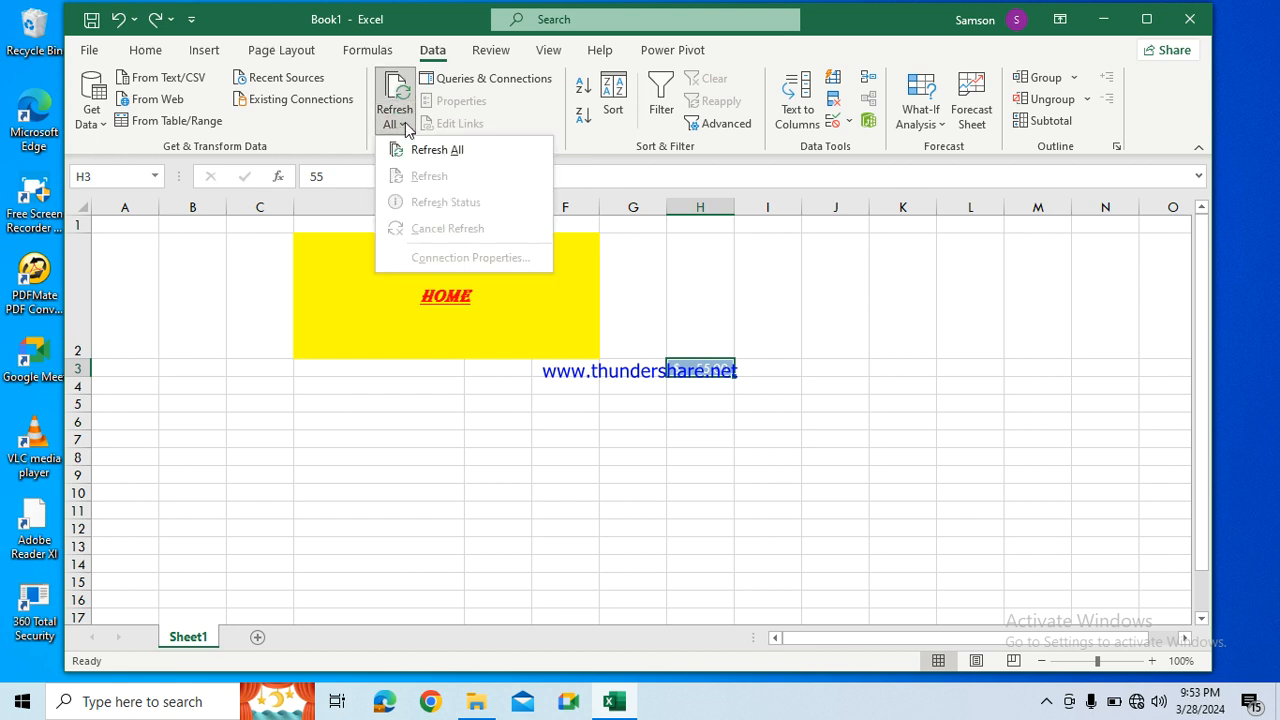
left_click(520, 451)
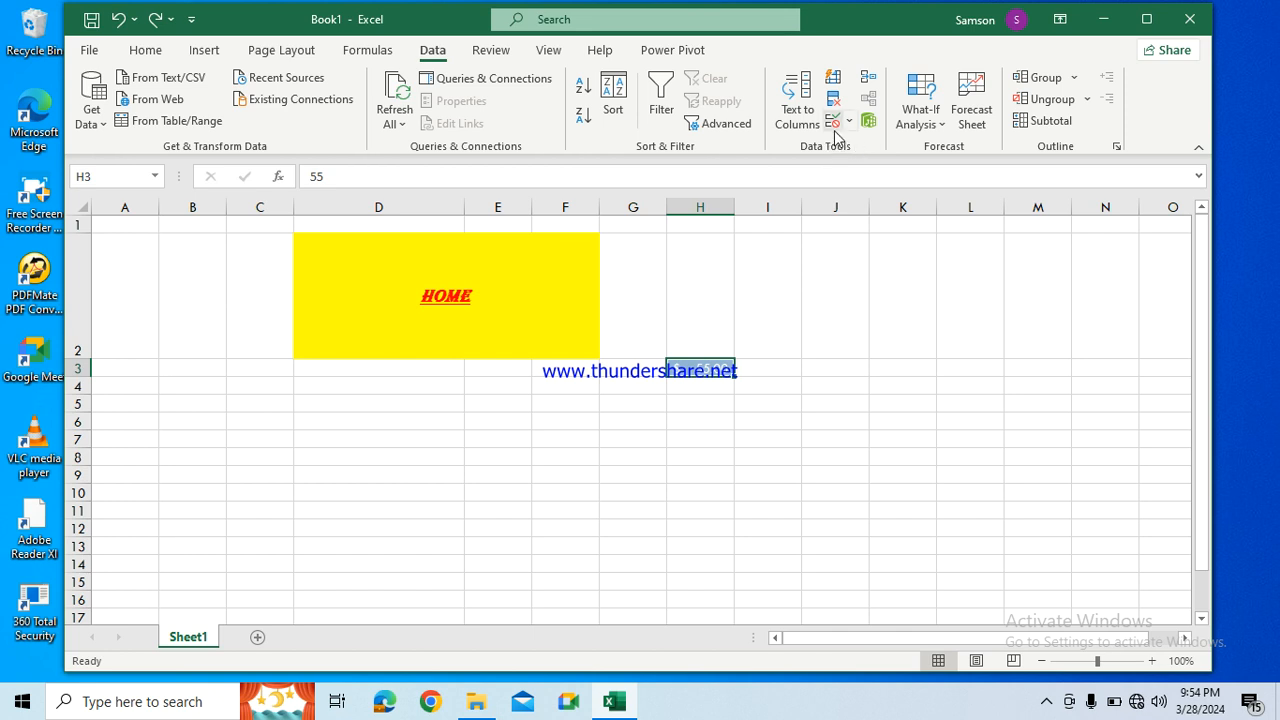
left_click(849, 122)
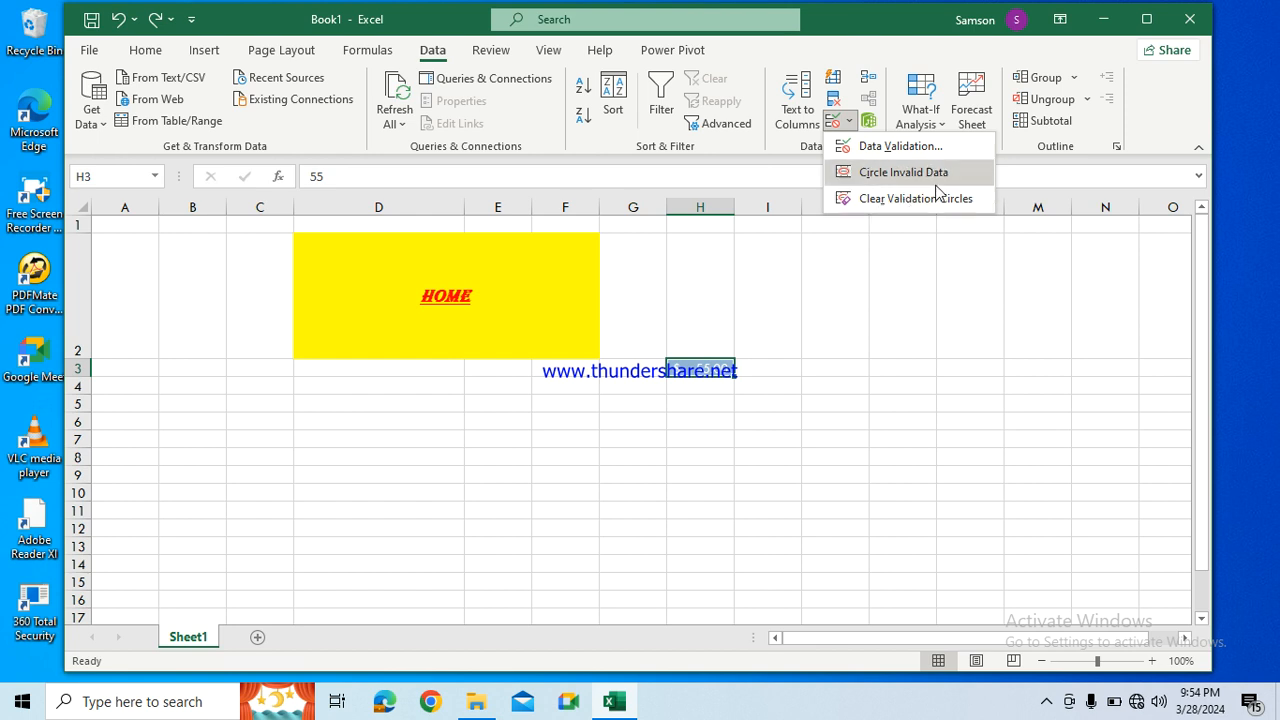
left_click(775, 146)
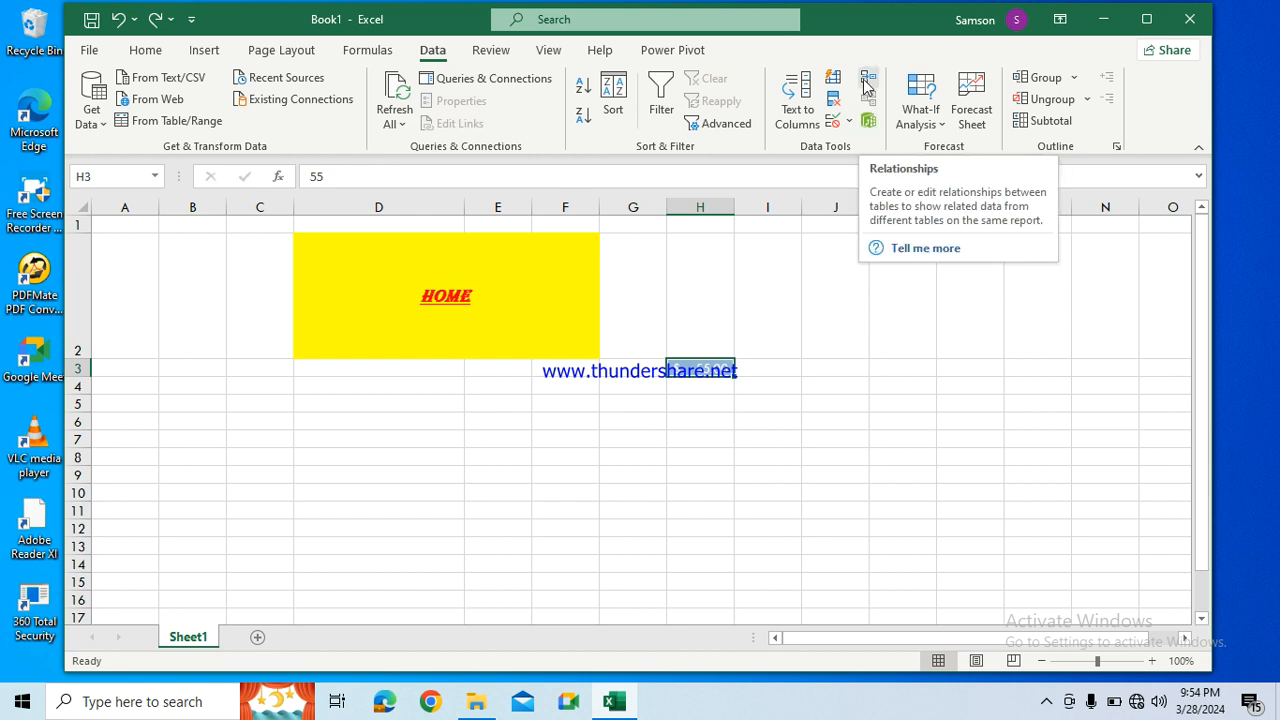
left_click(941, 126)
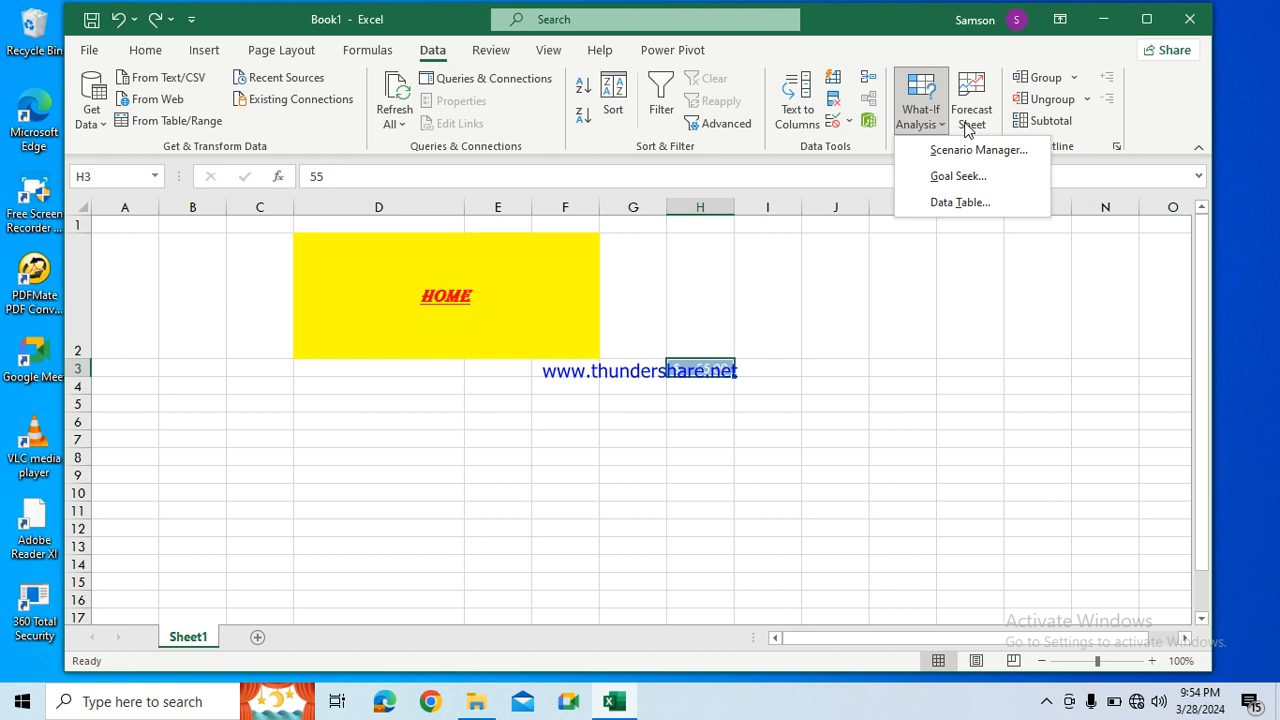
left_click(922, 45)
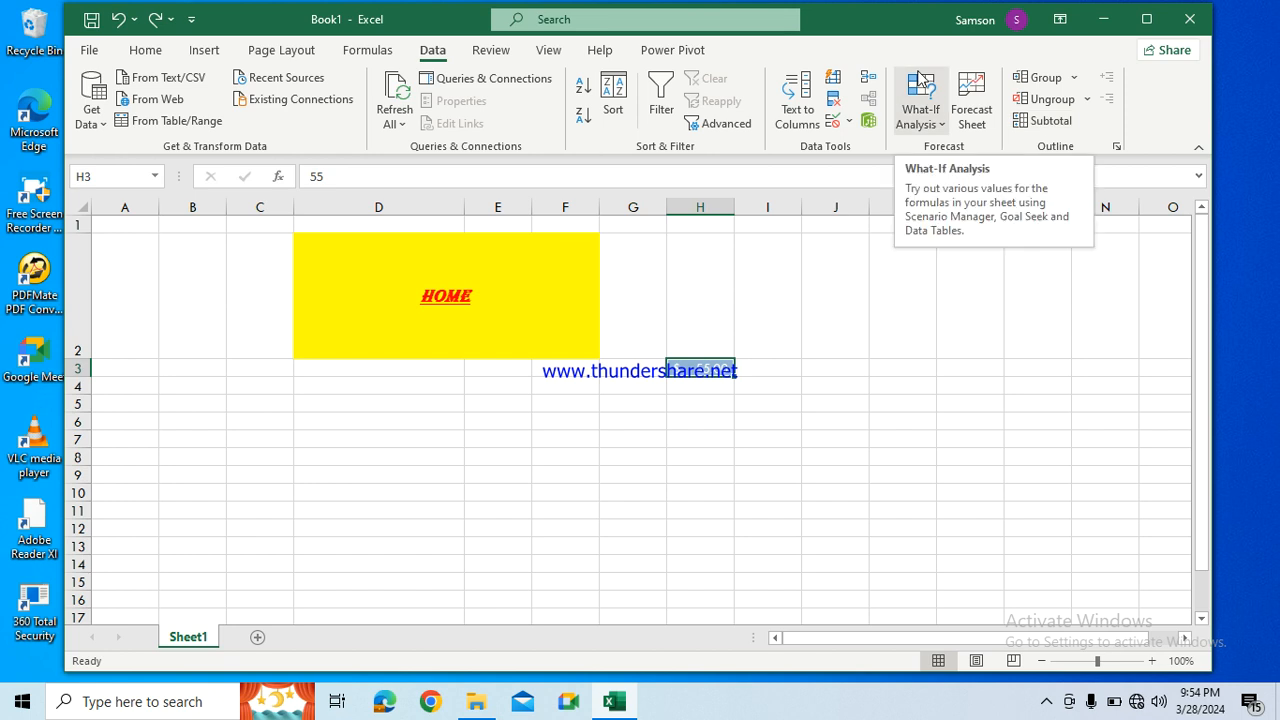
Step: Look over the proofing, comment and protection commands, and switch the sheet's gridlines off and on again
left_click(491, 52)
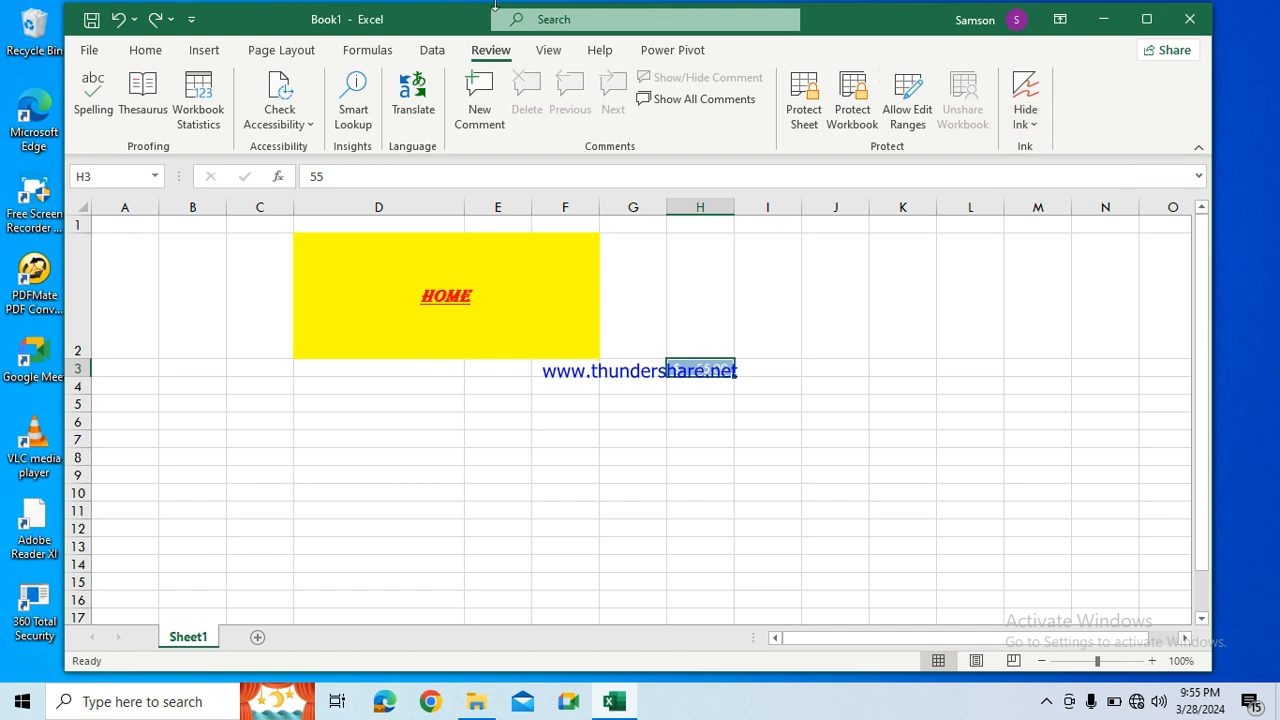
left_click(552, 51)
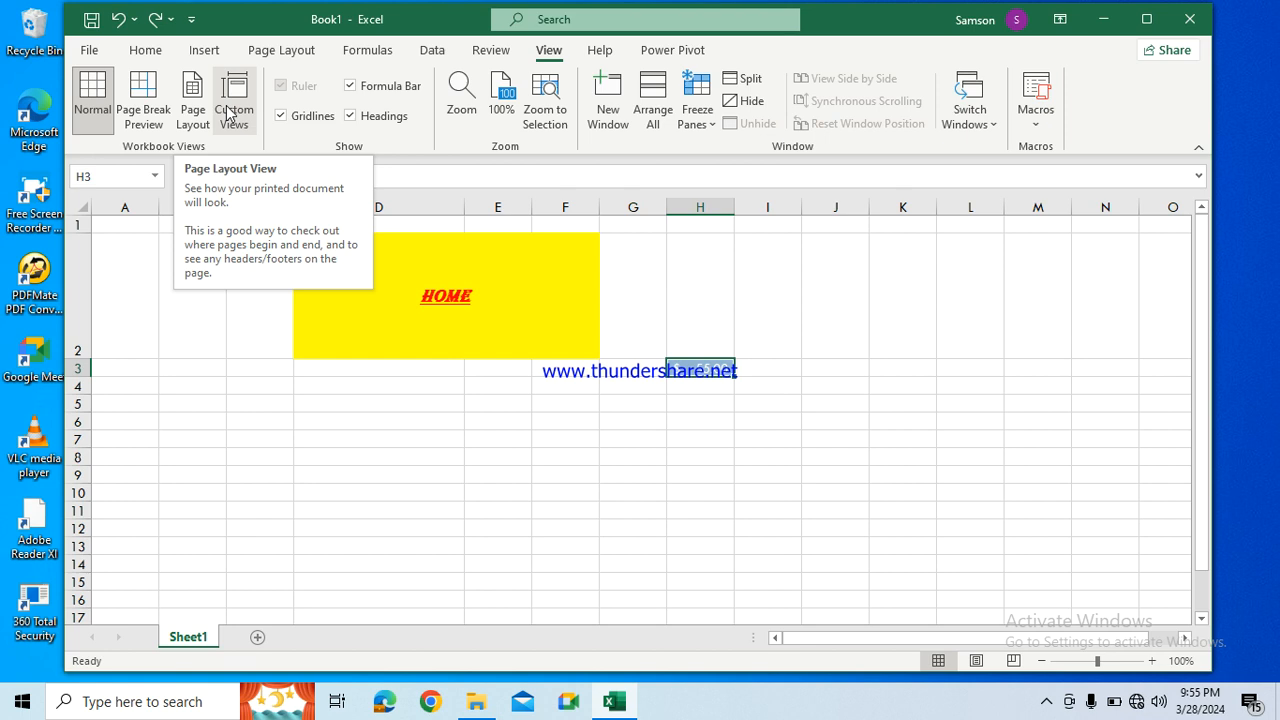
left_click(280, 116)
left_click(280, 116)
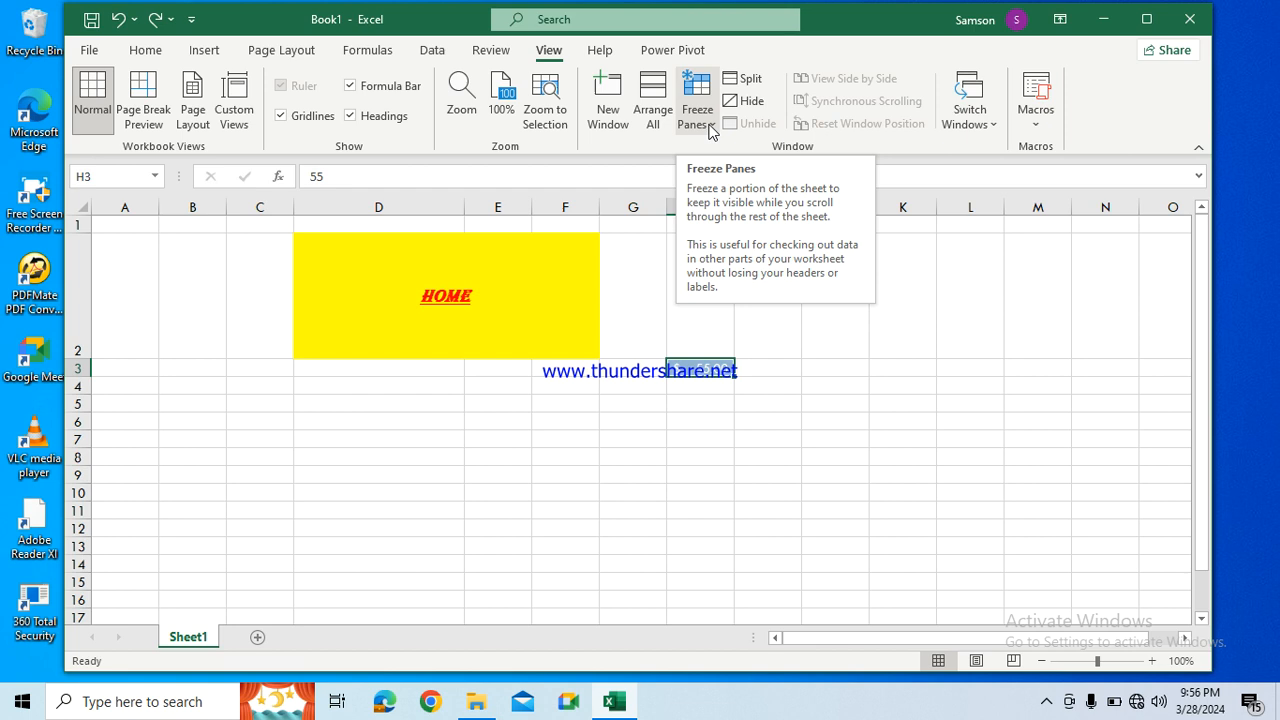
Step: Examine the Freeze Panes options without applying any, and look over the Help and Power Pivot commands
left_click(711, 124)
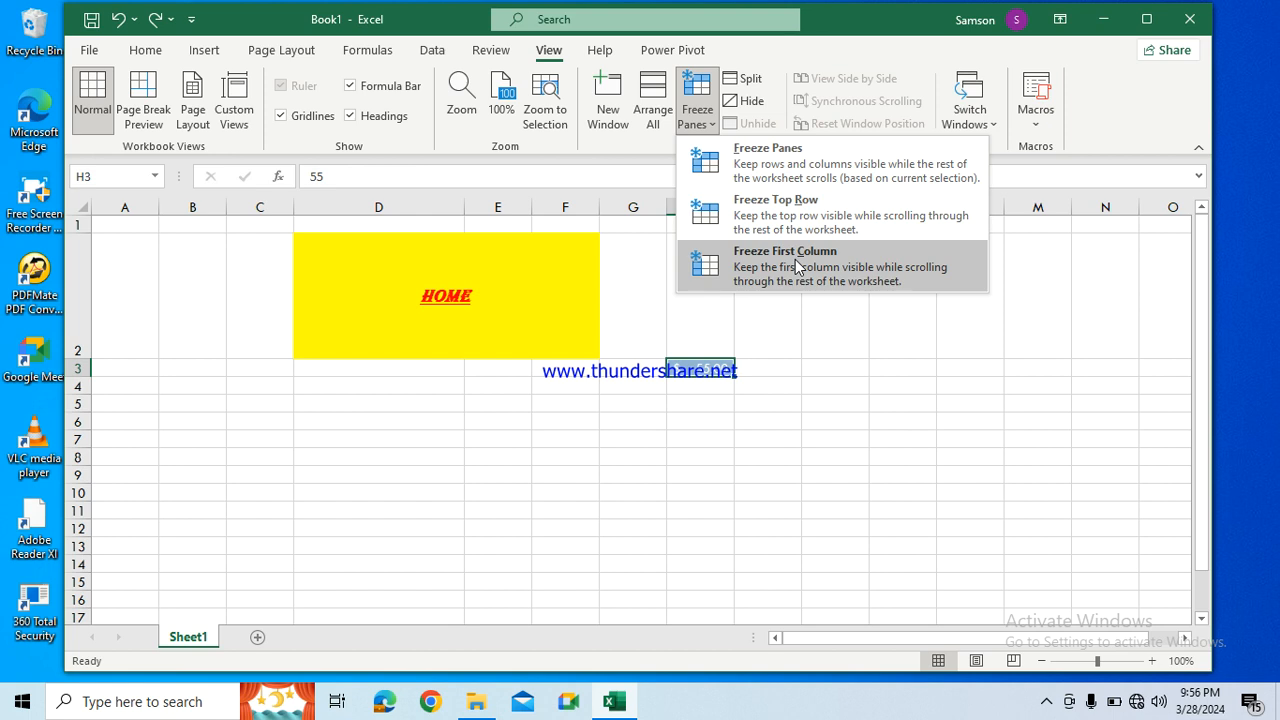
left_click(814, 323)
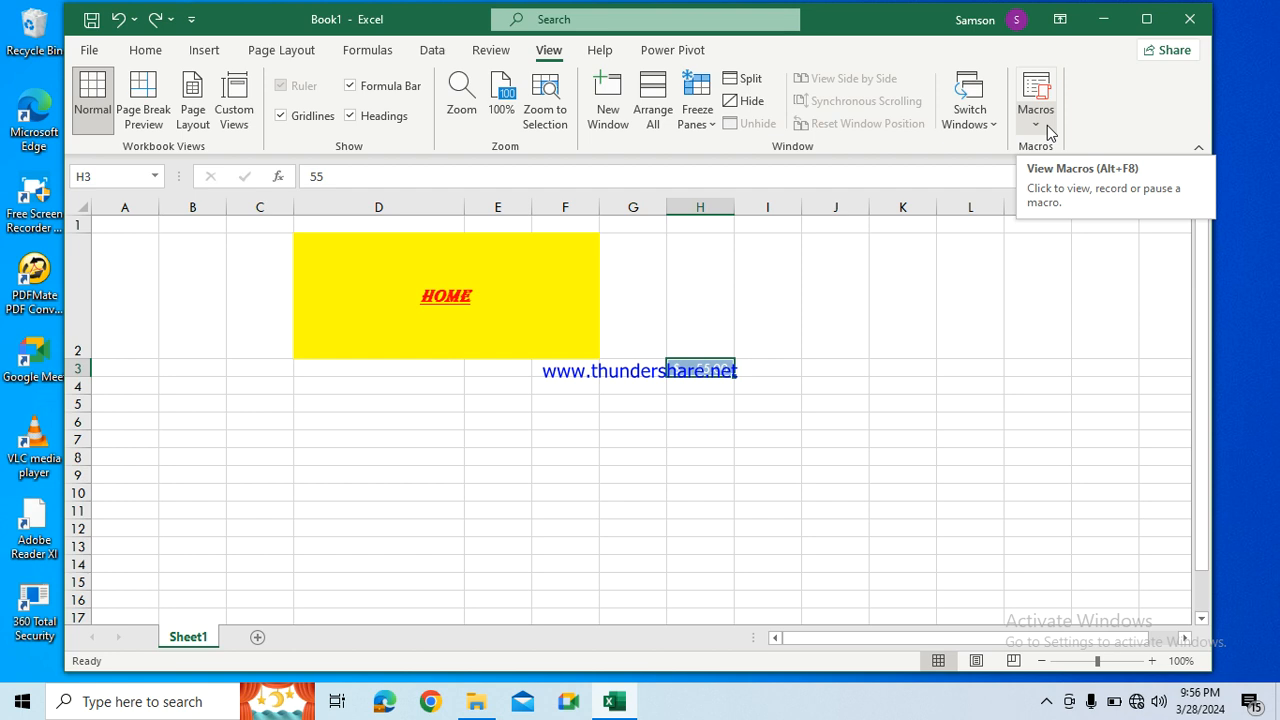
left_click(601, 54)
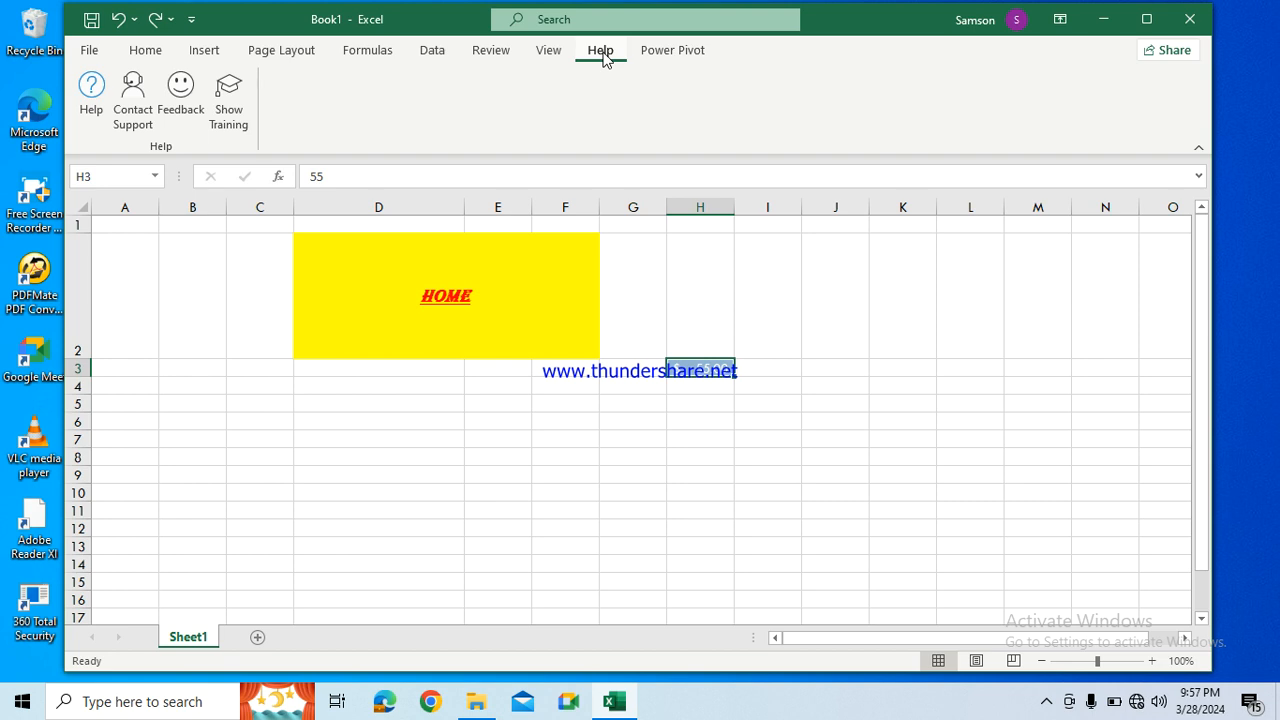
left_click(669, 53)
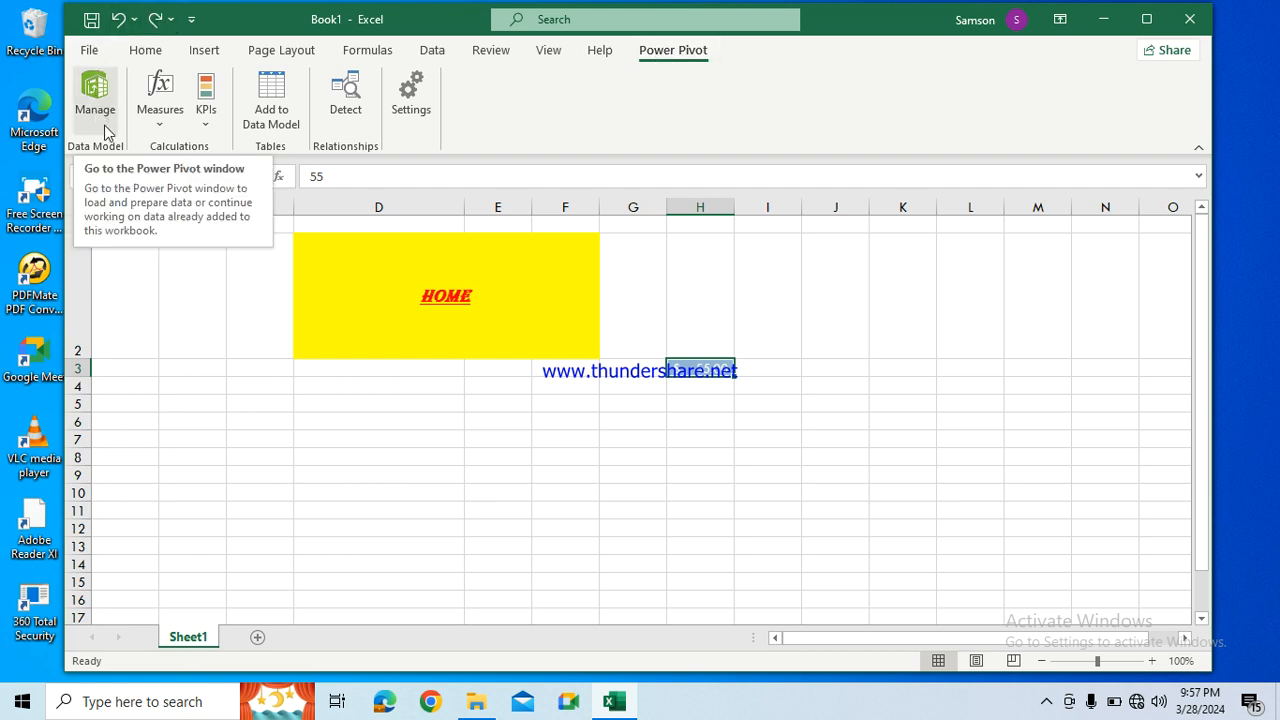
Step: Examine the Power Pivot options for Measures and KPIs without creating or managing any
left_click(157, 125)
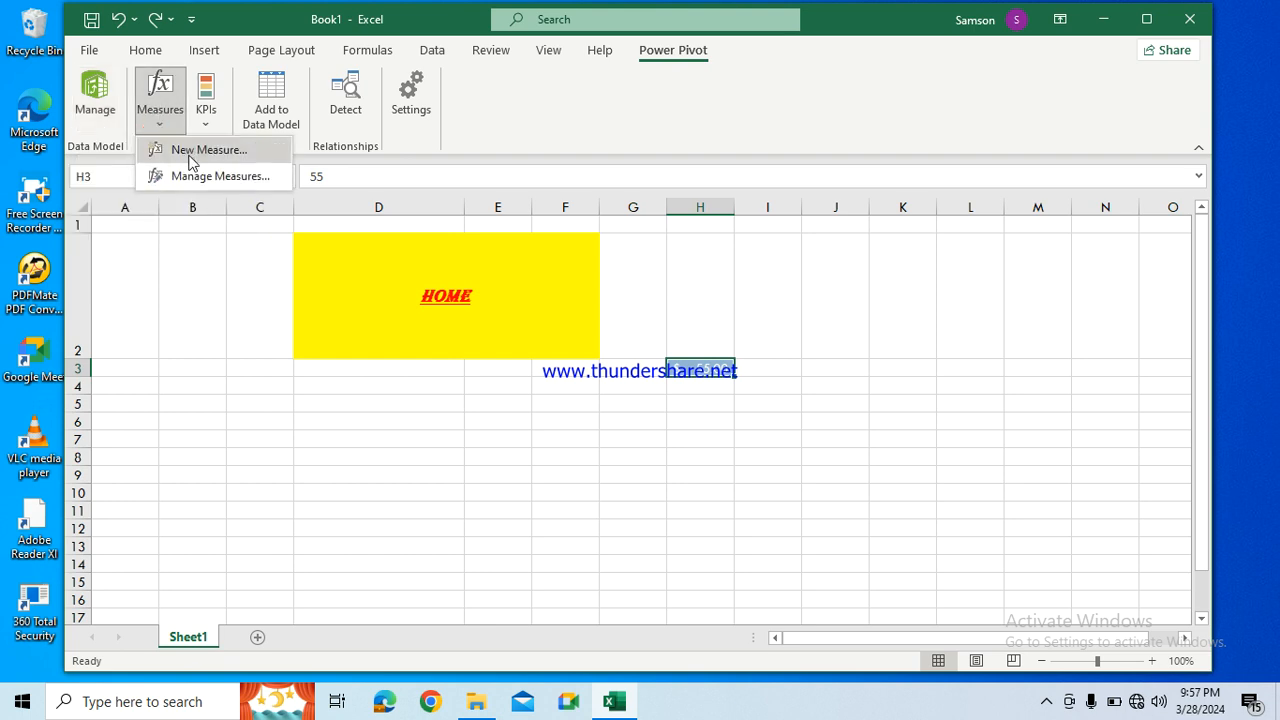
left_click(204, 128)
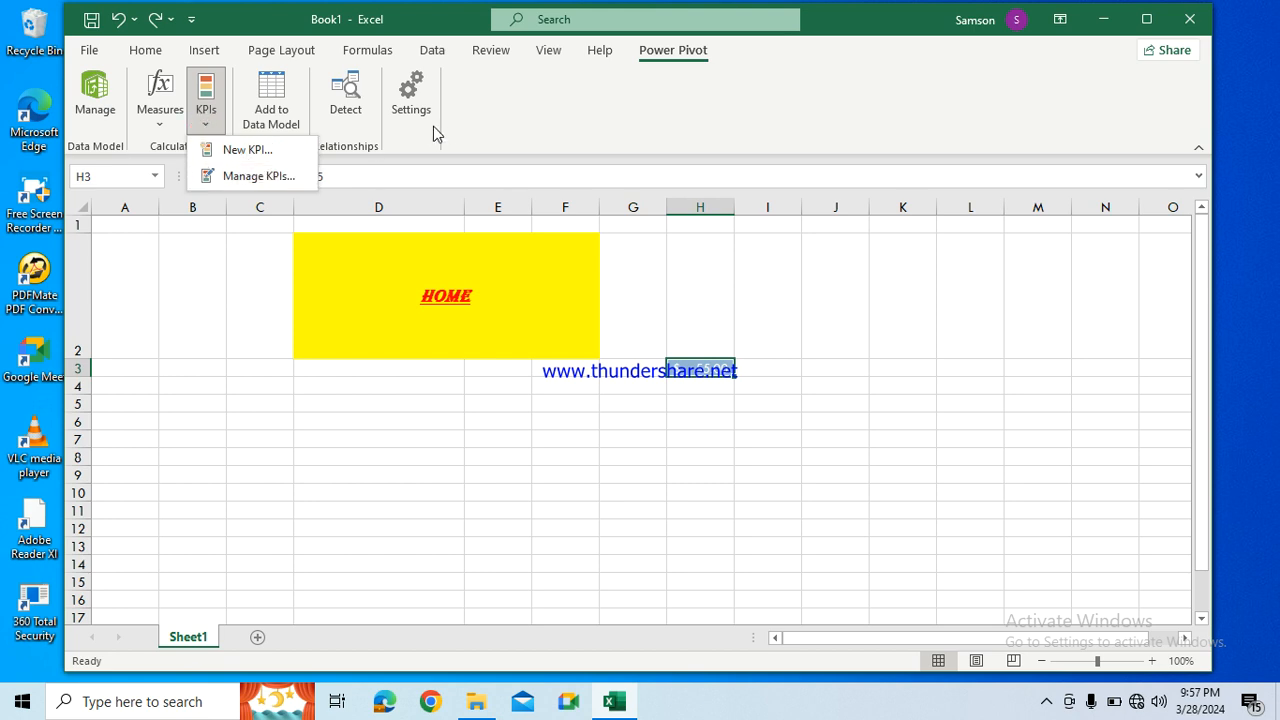
left_click(495, 137)
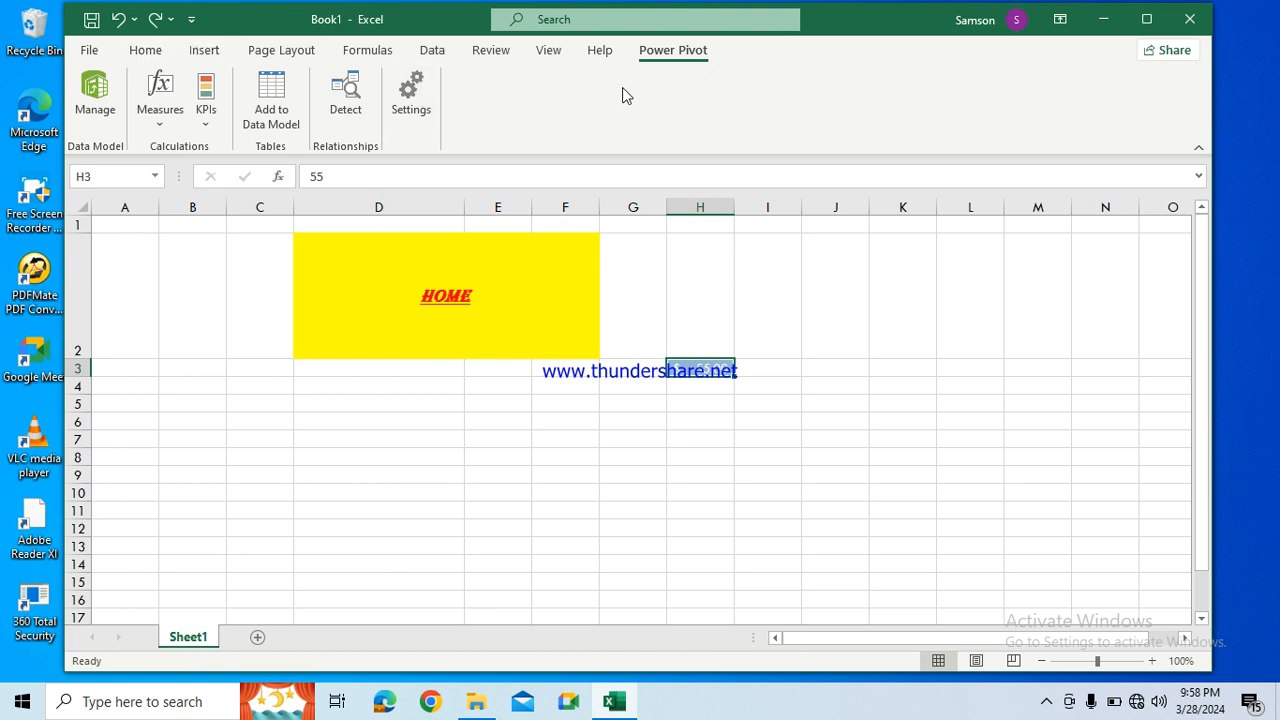
Step: Revisit each command set from Help back through Home, view the file start page, and return to the worksheet
left_click(602, 55)
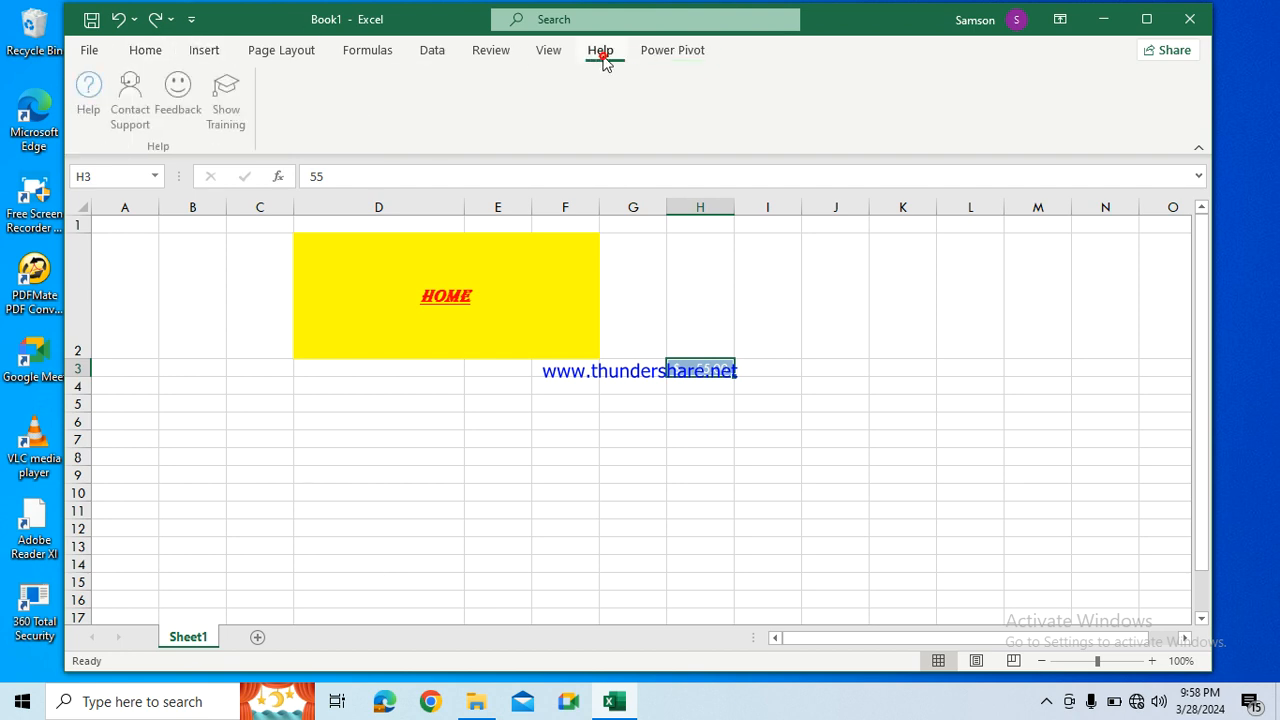
left_click(549, 55)
left_click(490, 52)
left_click(430, 52)
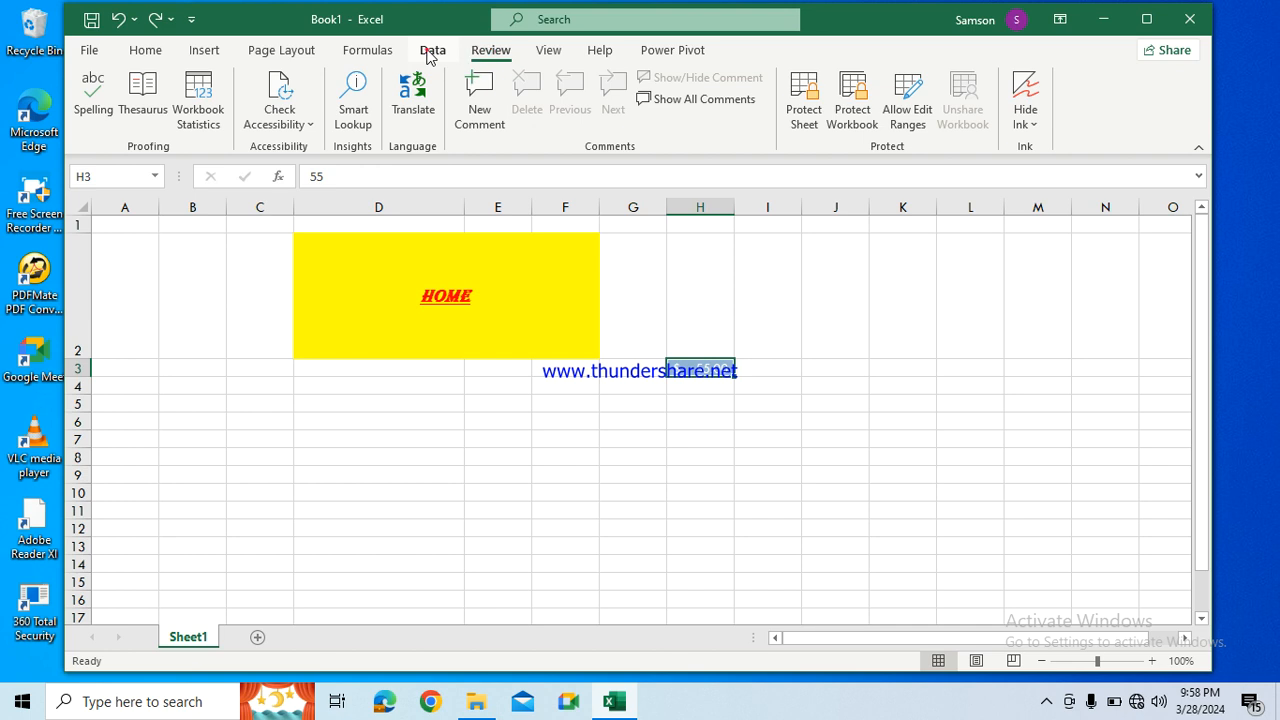
left_click(368, 52)
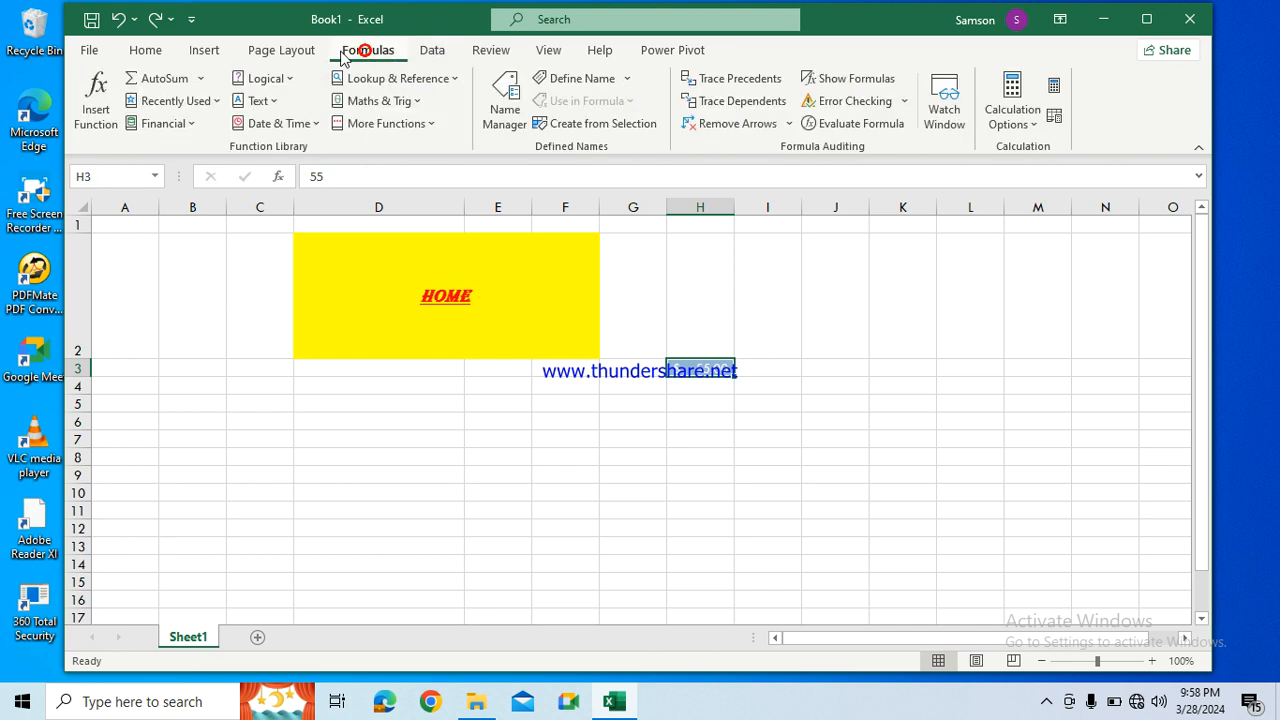
left_click(274, 52)
left_click(205, 52)
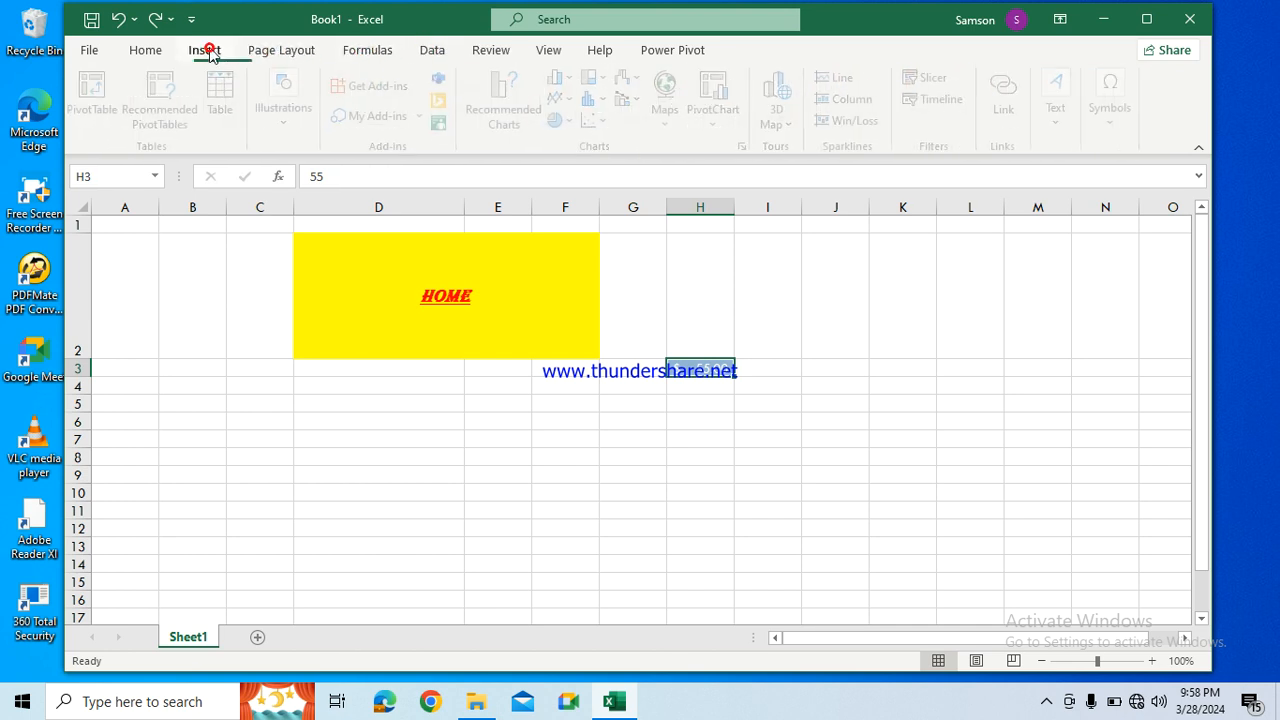
left_click(146, 52)
left_click(86, 52)
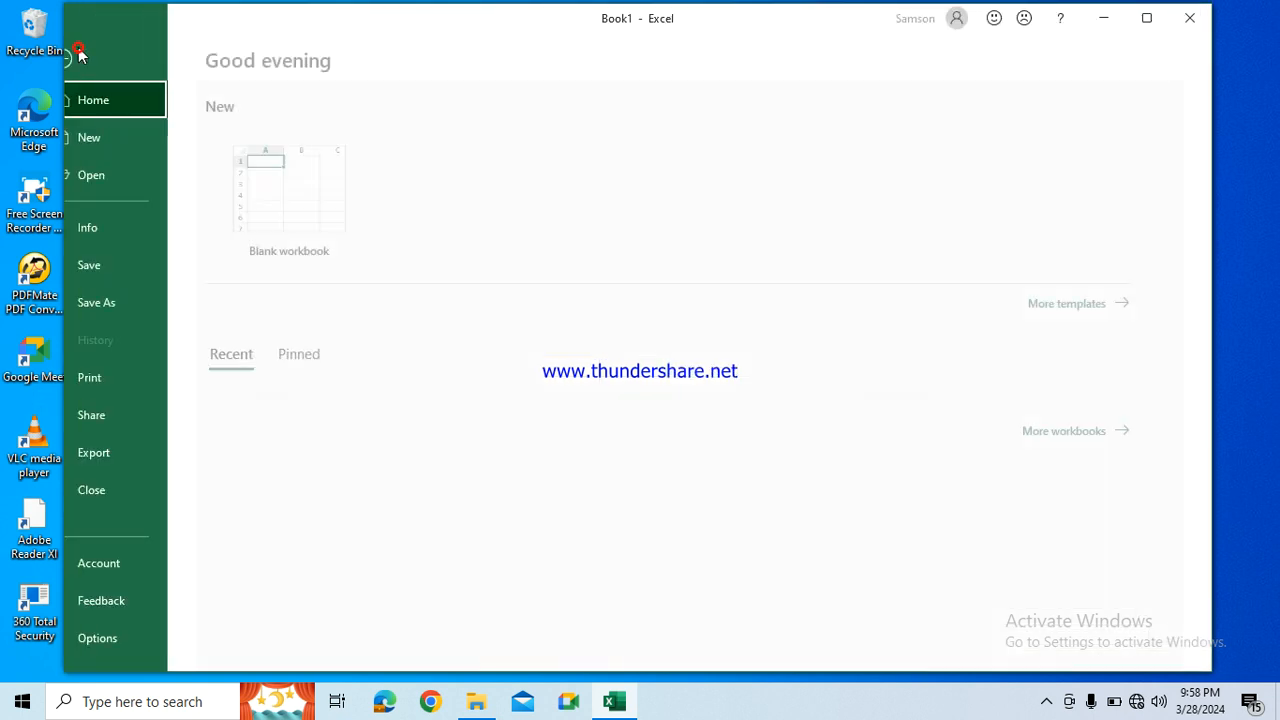
left_click(90, 60)
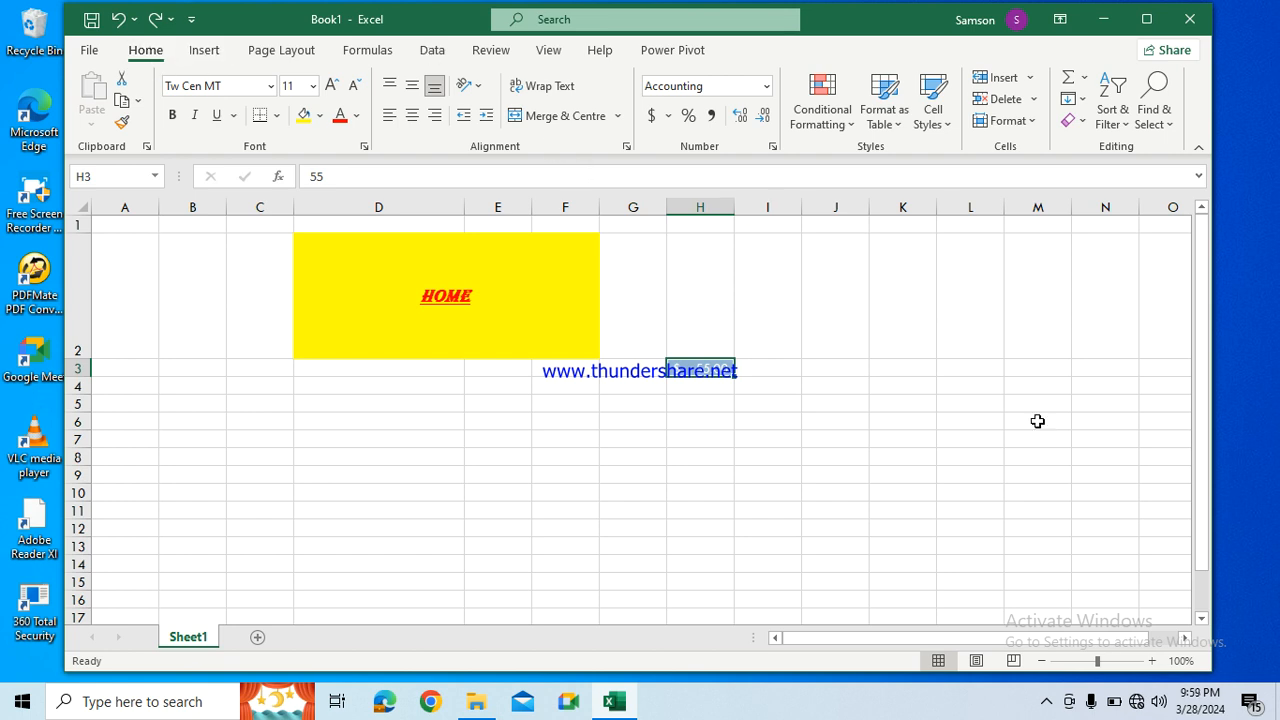
left_click(1046, 707)
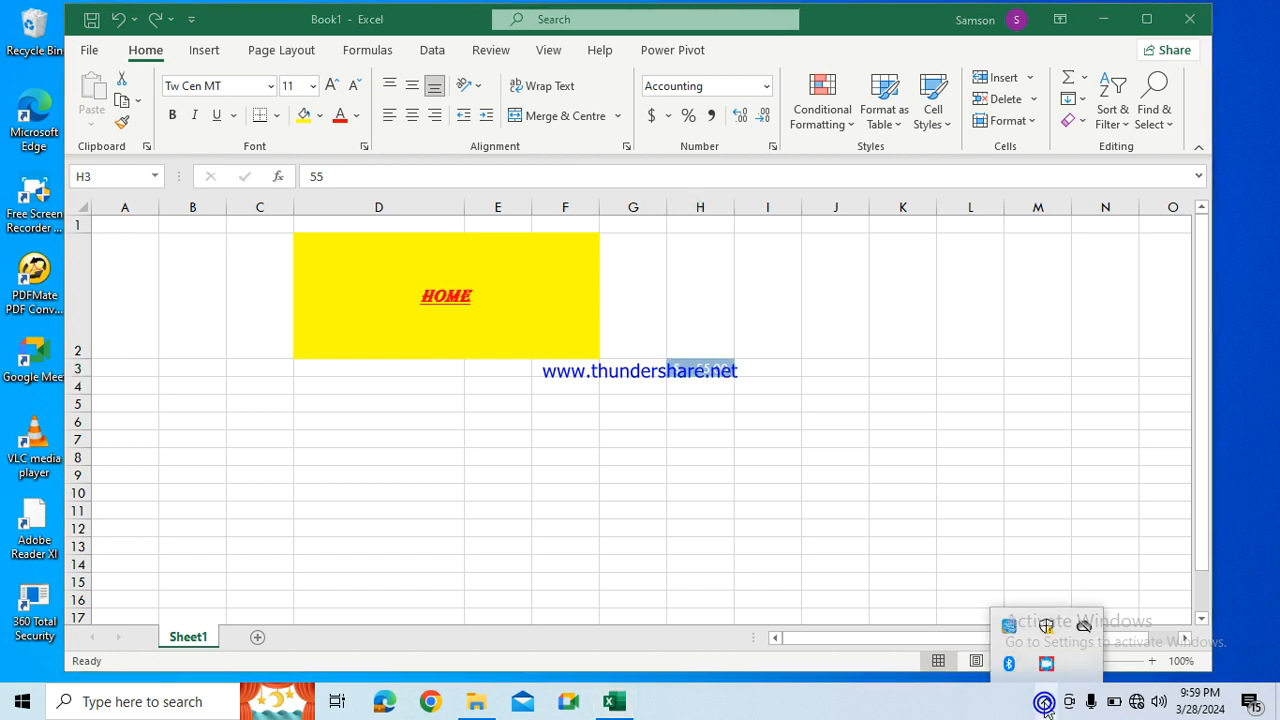